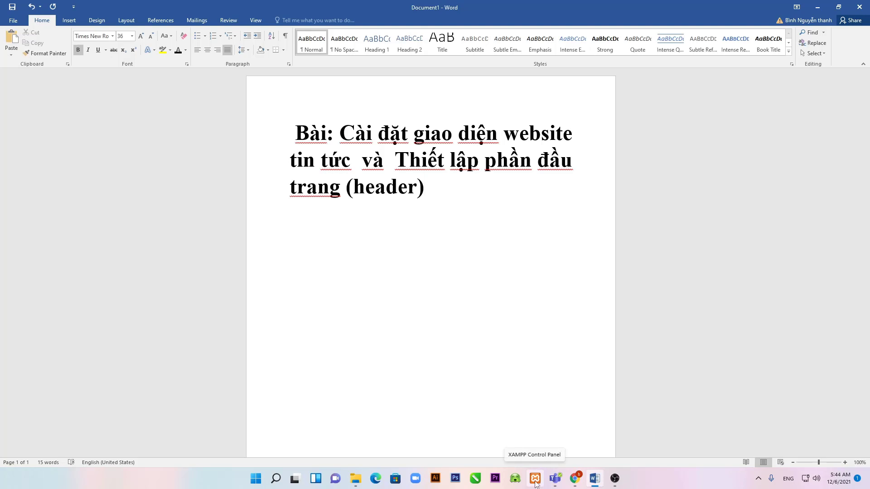
- Start Apache and MySQL in the XAMPP Control Panel, then minimize it
click(536, 479)
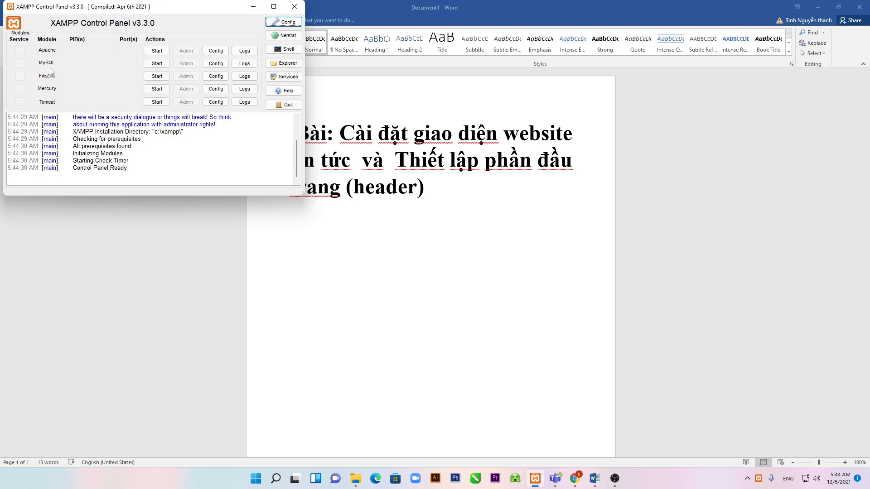
click(157, 50)
click(157, 64)
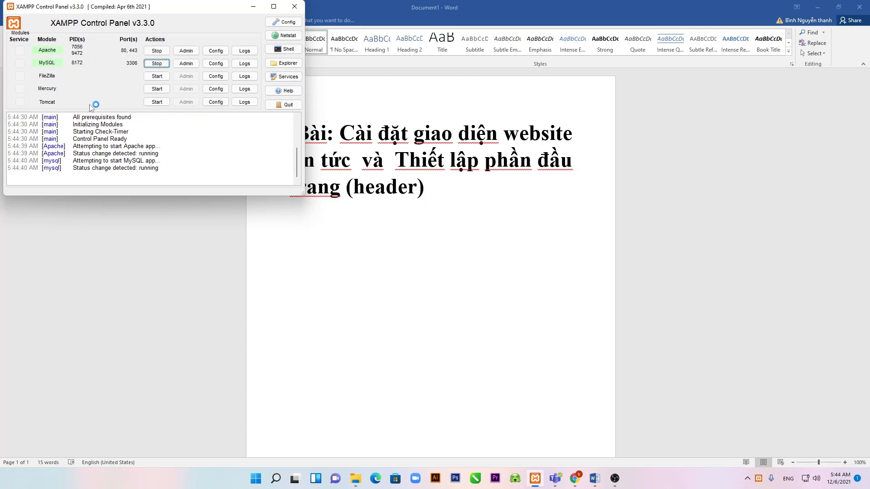
drag(183, 11, 196, 66)
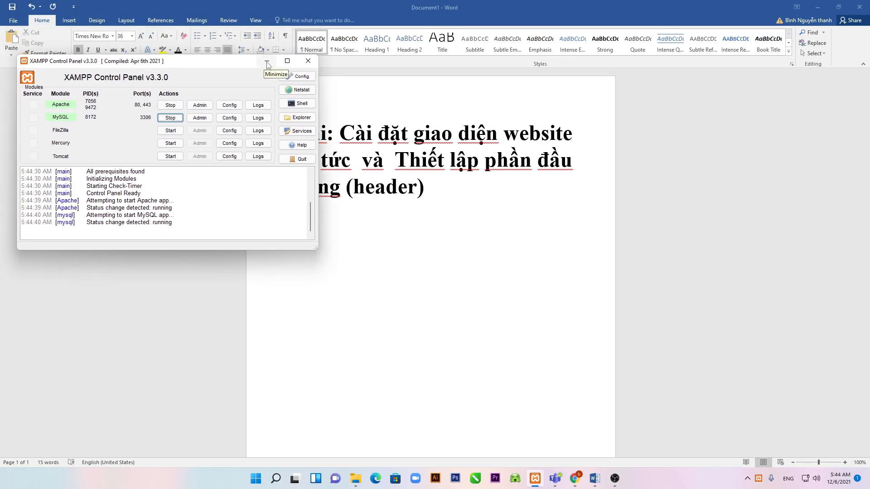
drag(211, 67, 196, 15)
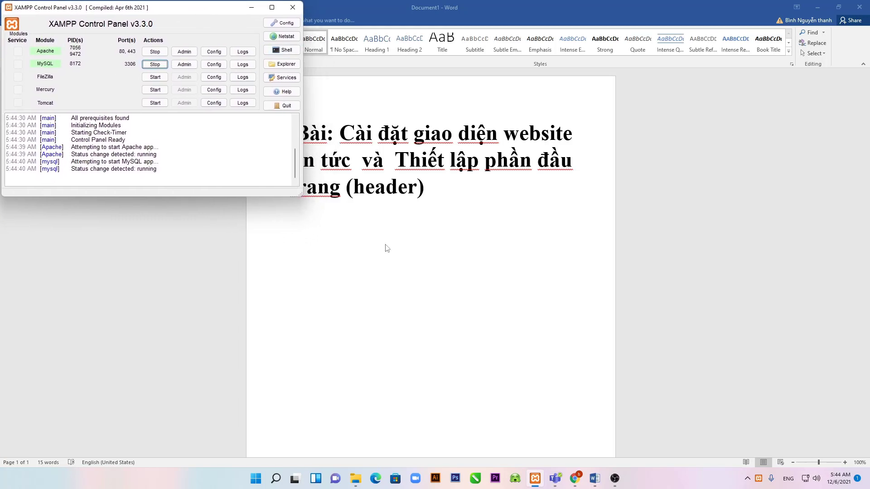
click(251, 7)
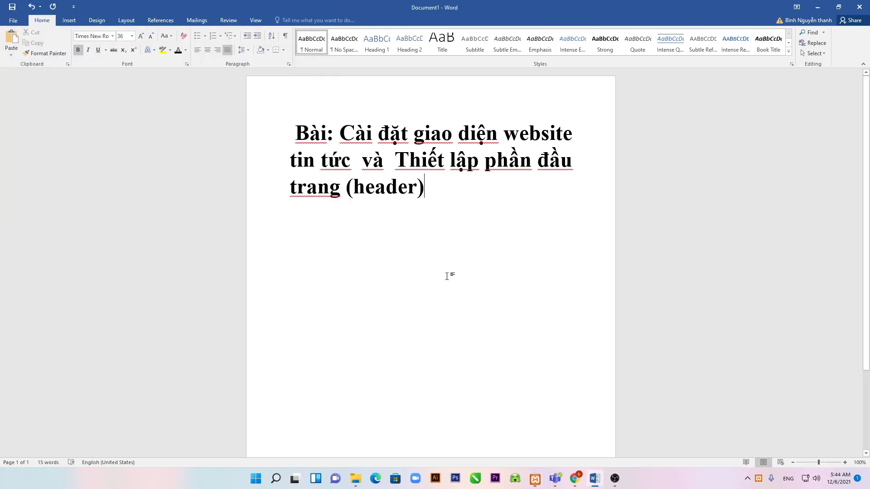
- Load localhost/chuothousevlog in a new Chrome tab from the address-bar suggestion
click(574, 478)
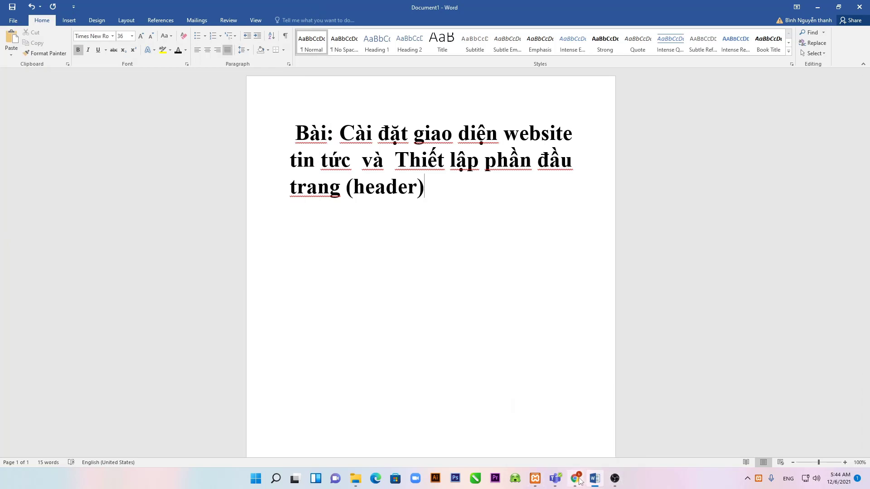
click(339, 7)
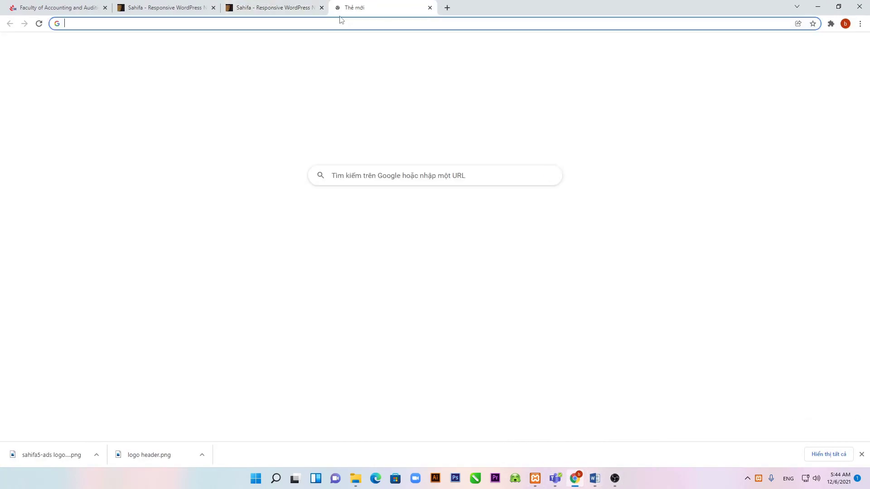
click(338, 21)
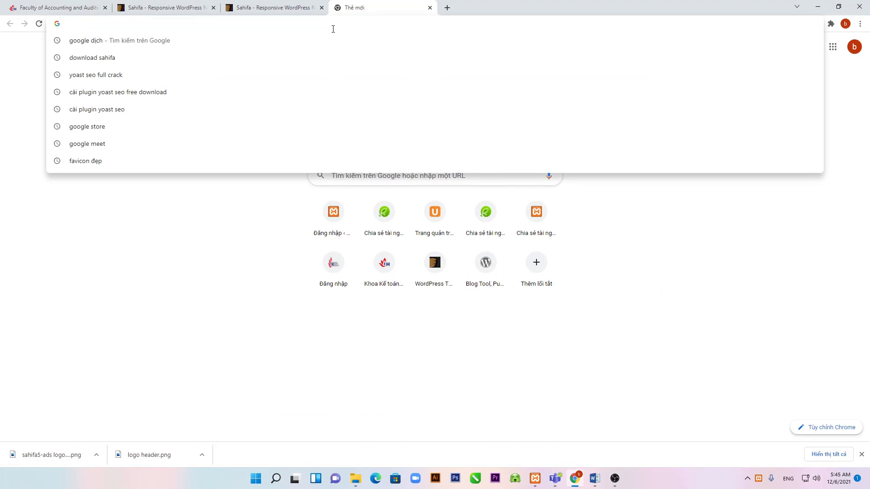
text(lo)
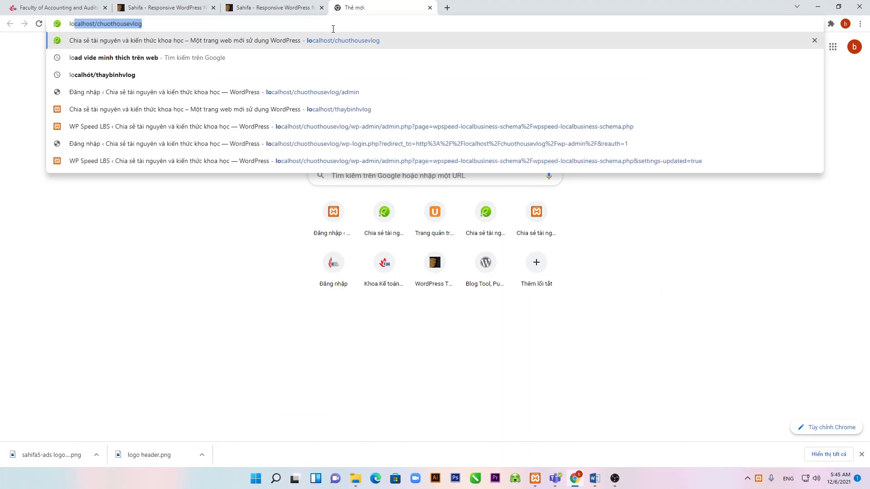
text(cal)
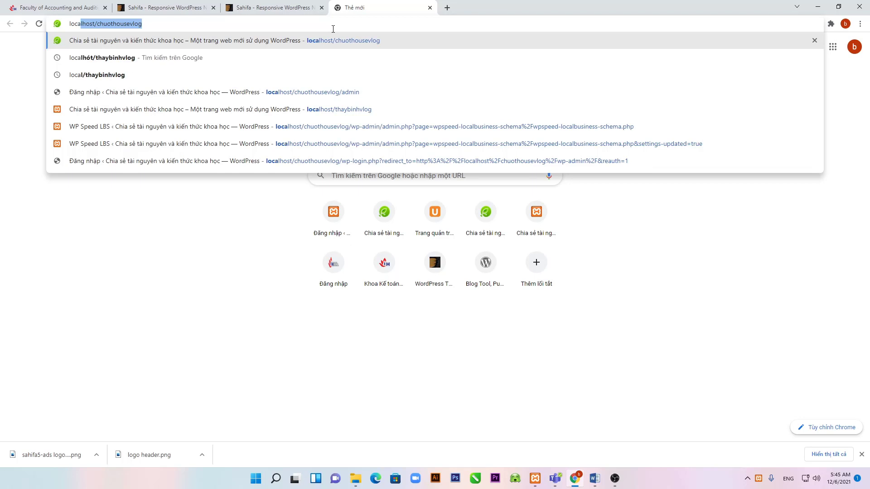
key(Return)
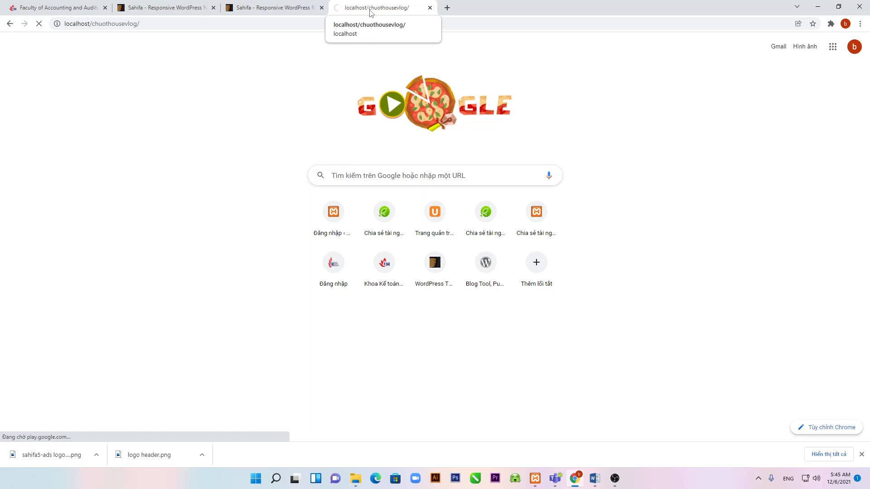
- Move the local site's tab to the front and select its full address
drag(382, 9, 107, 15)
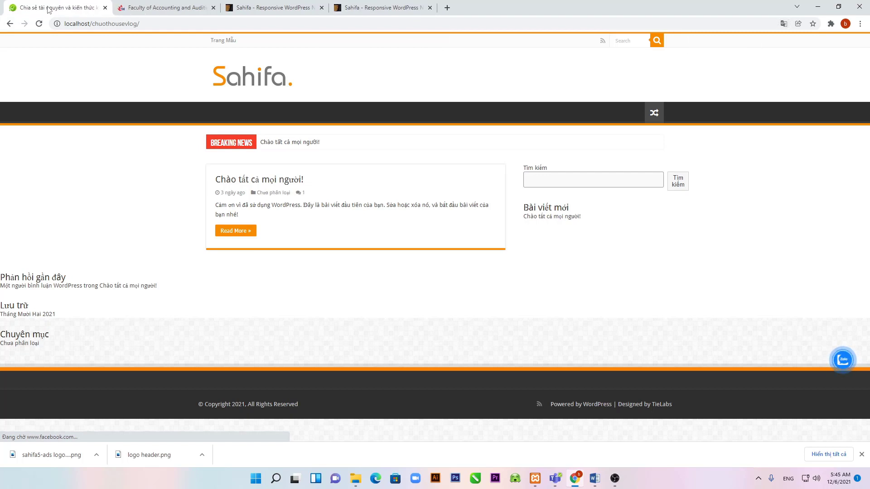
click(124, 25)
right_click(125, 26)
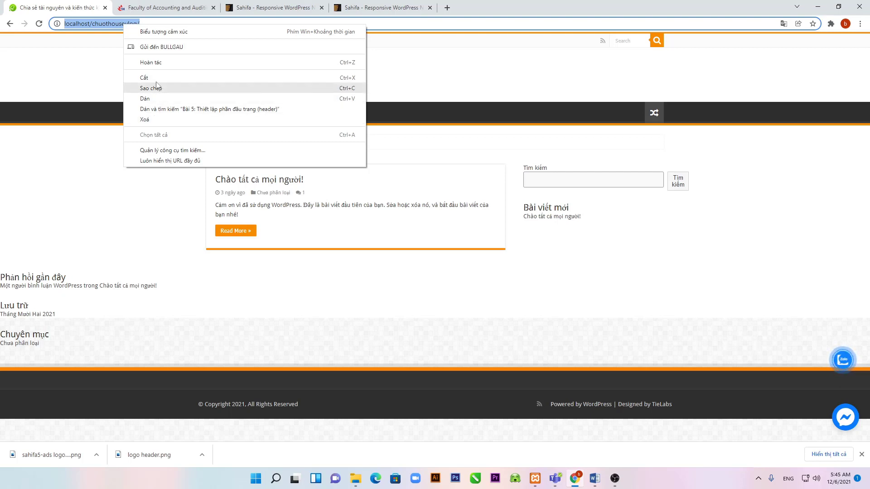
click(144, 20)
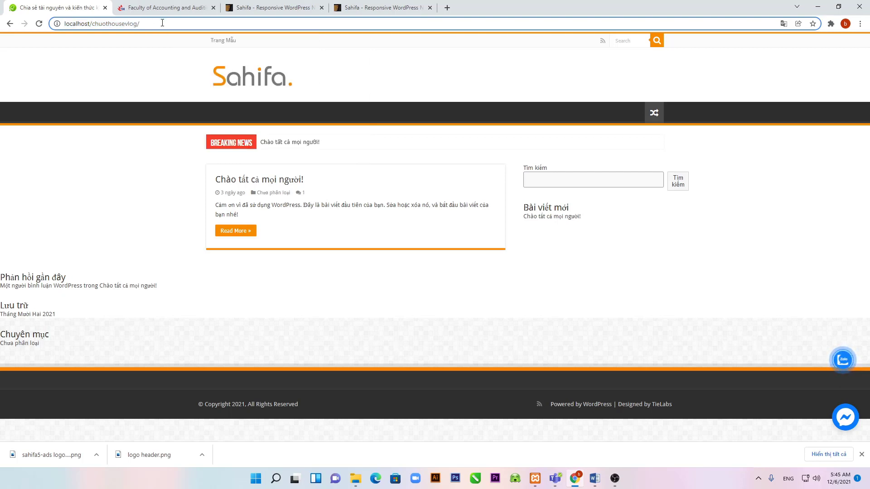
key(ctrl+a)
key(ctrl+c)
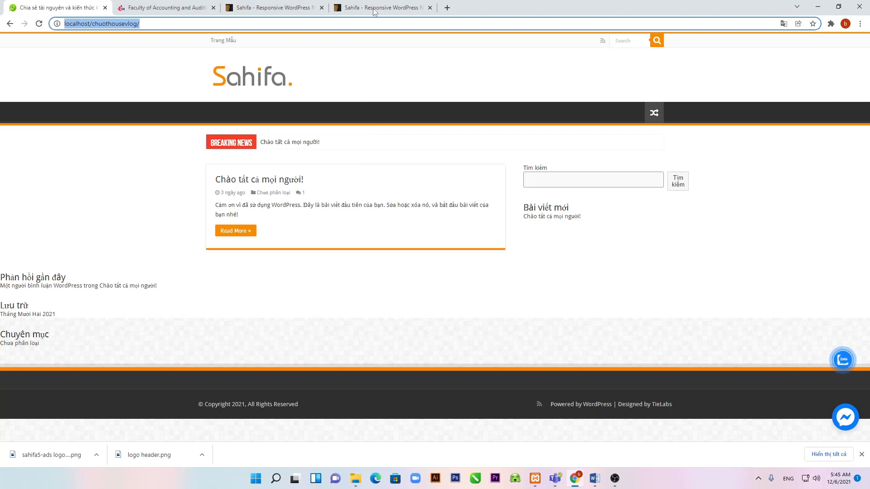
- Load the copied site address in a second tab placed next to the first, then return to the first tab
click(447, 7)
click(319, 27)
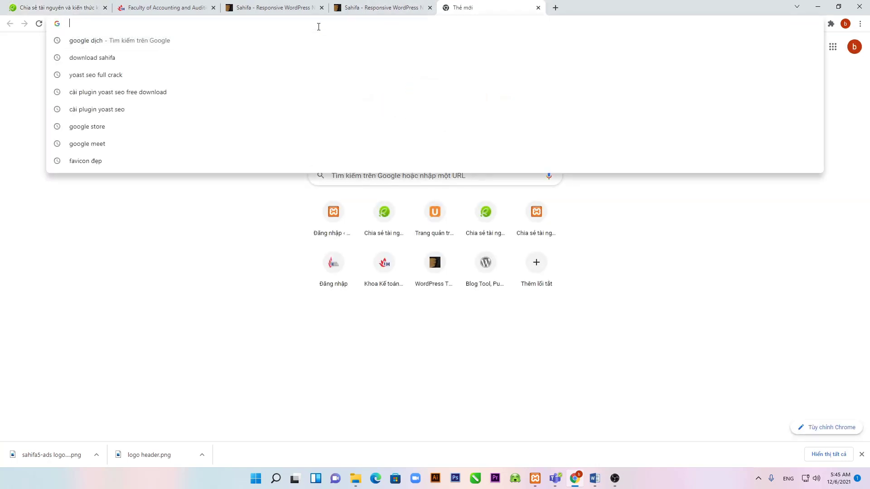
key(ctrl+v)
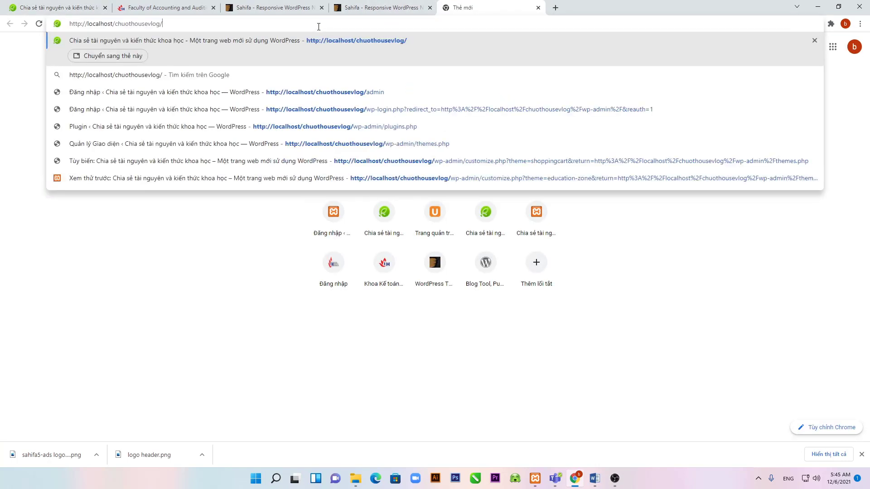
key(Return)
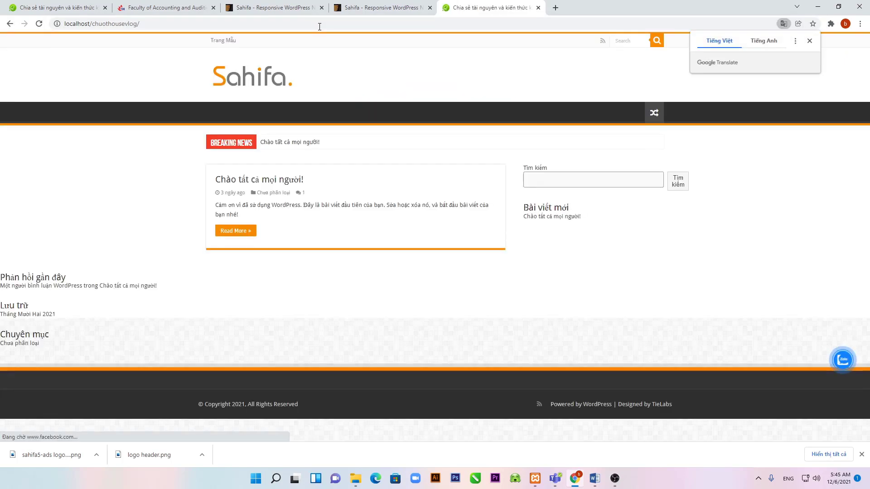
drag(457, 13, 144, 12)
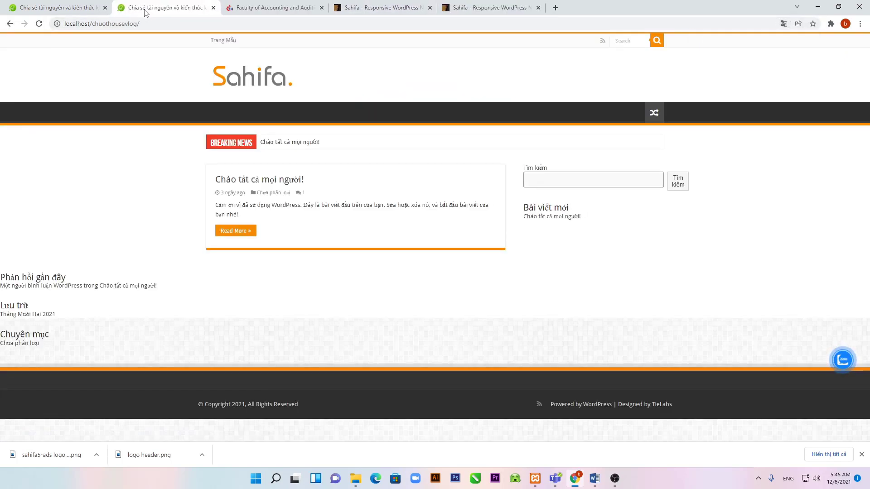
click(38, 13)
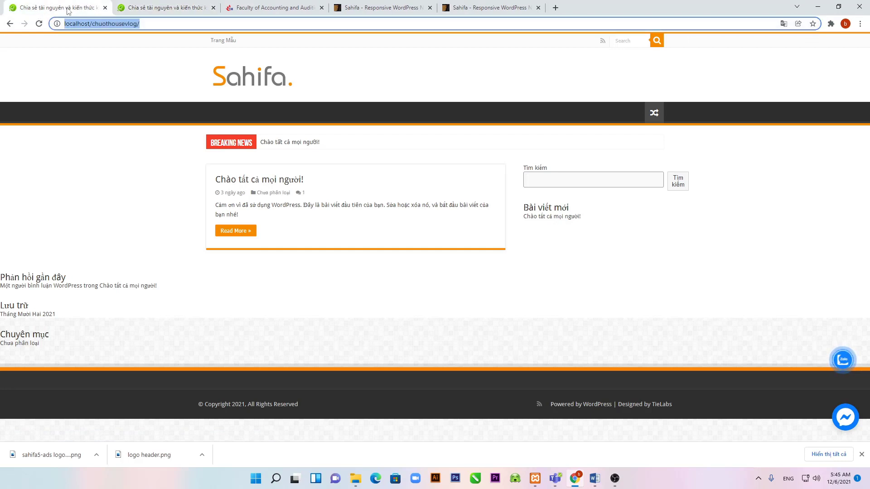
click(146, 24)
- Go to localhost/chuothousevlog/wp-admin and log in with the saved credentials
text(admin)
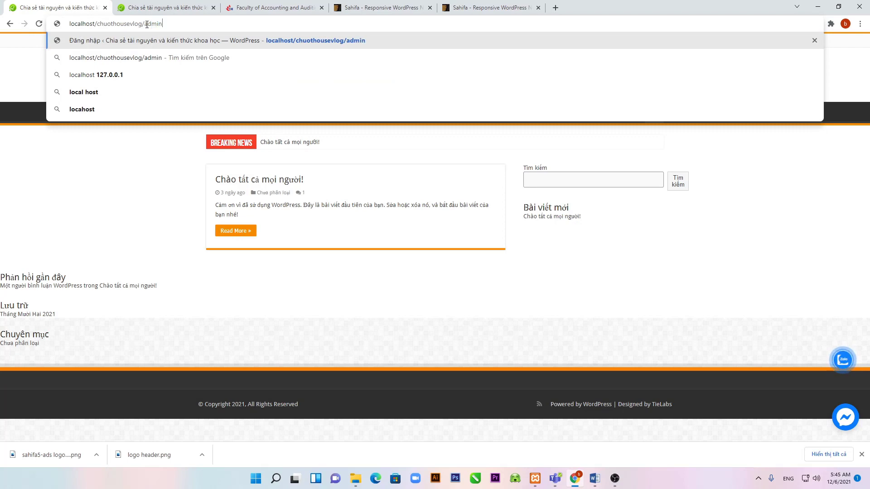
key(Return)
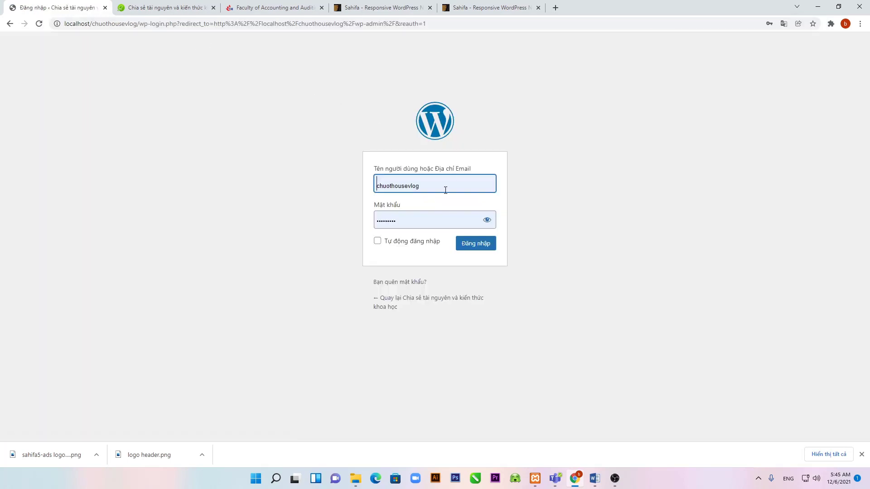
click(488, 252)
click(489, 252)
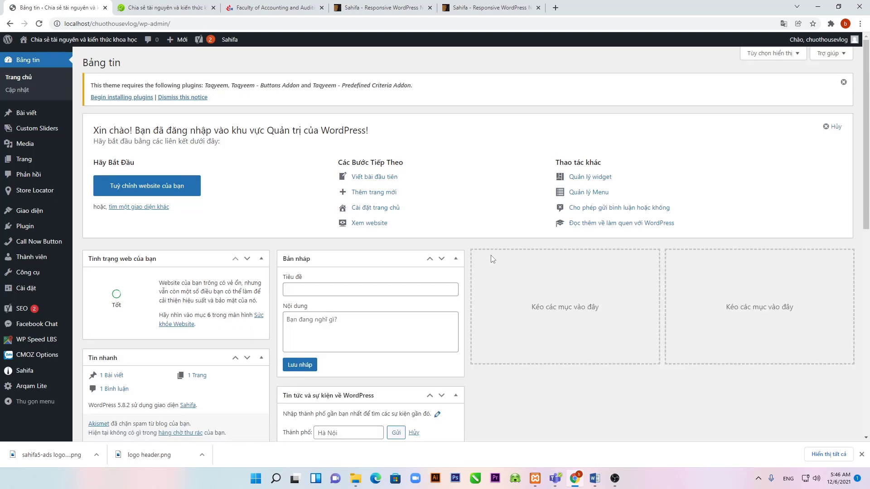
- Open Giao diện > Giao diện to list the seven installed themes with Sahifa active
mouse_move(81, 206)
mouse_move(33, 310)
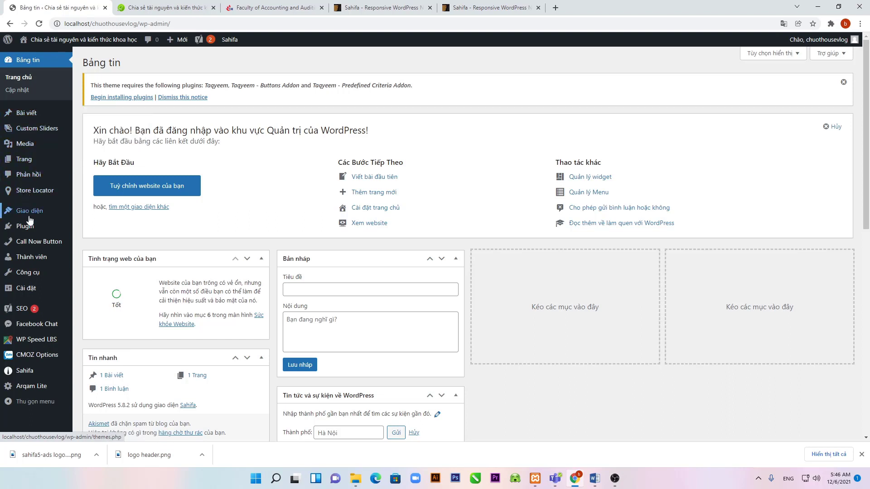
mouse_move(33, 248)
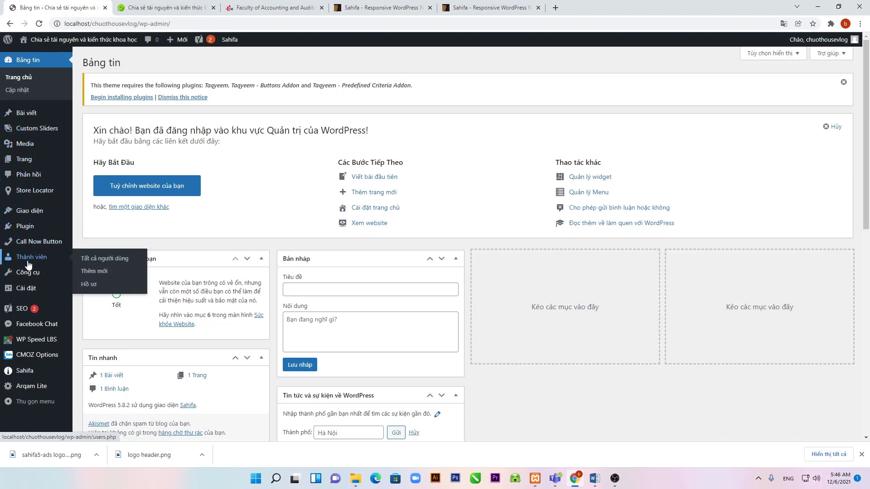
mouse_move(30, 281)
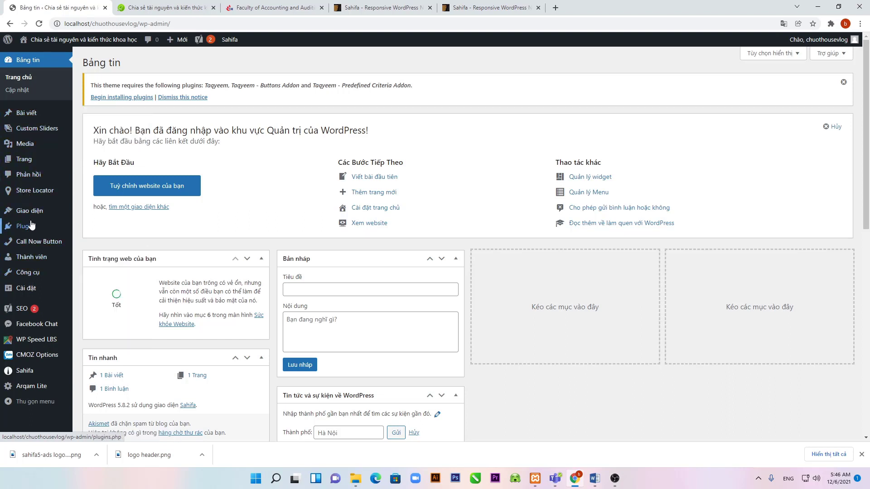
mouse_move(31, 216)
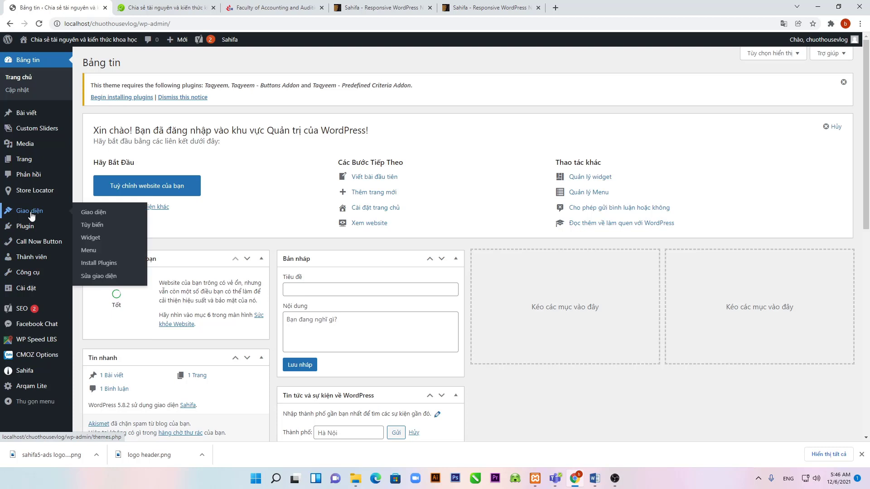
click(107, 217)
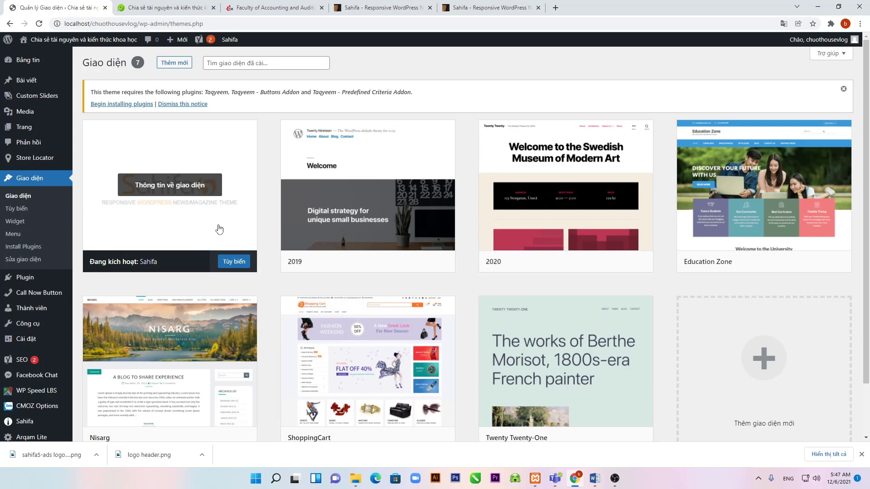
click(243, 8)
scroll(171, 157, up, 7)
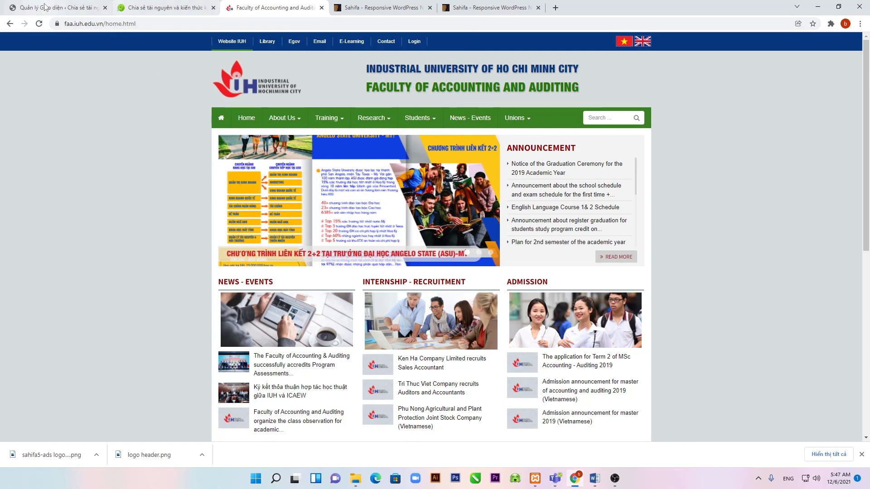
click(59, 7)
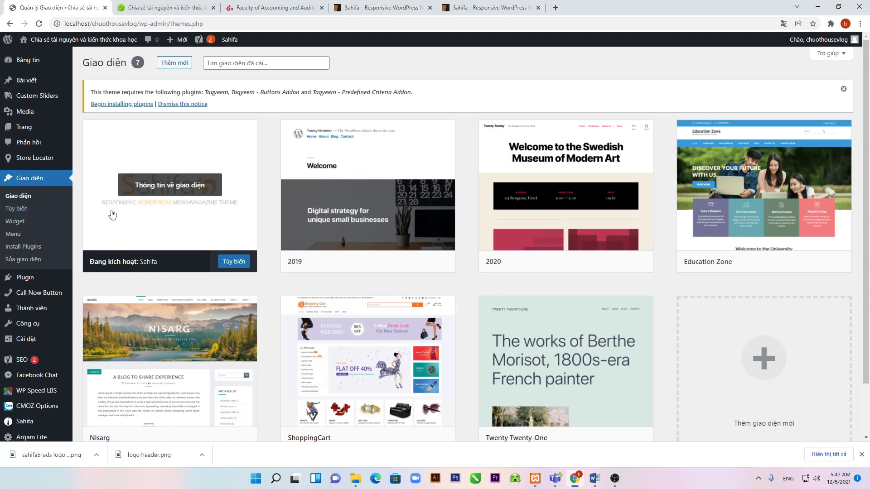
mouse_move(35, 102)
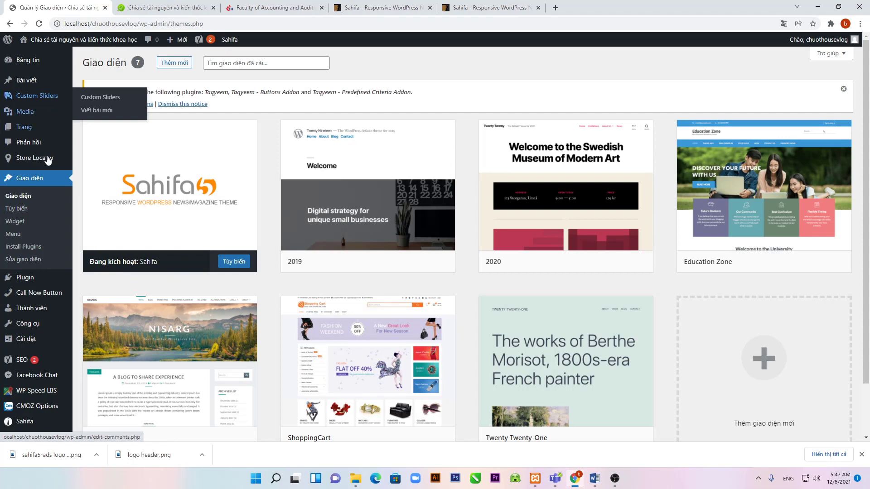
mouse_move(35, 365)
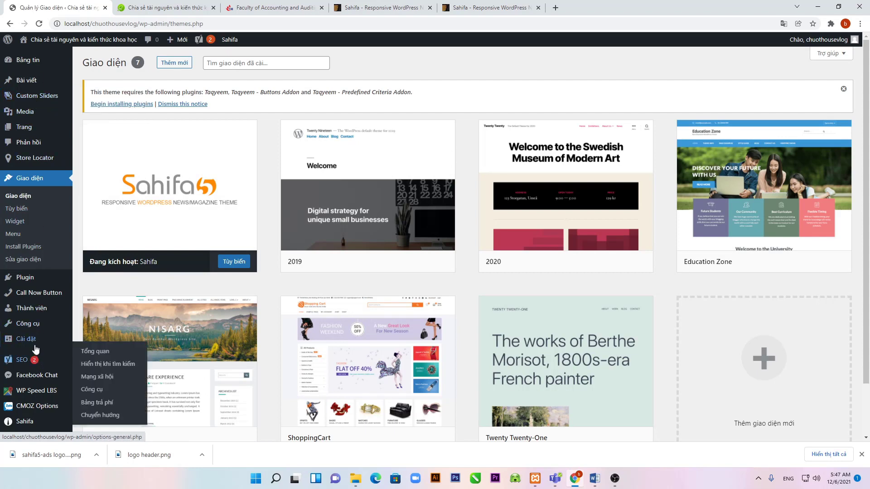
mouse_move(30, 277)
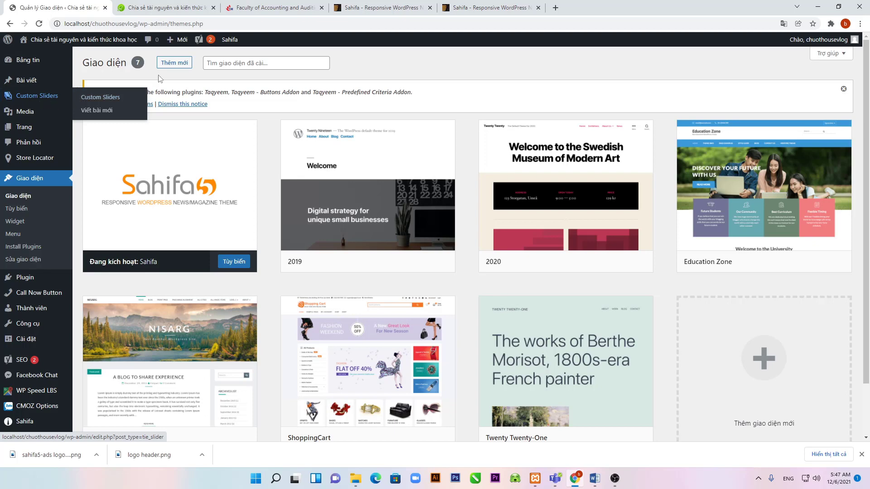
click(387, 10)
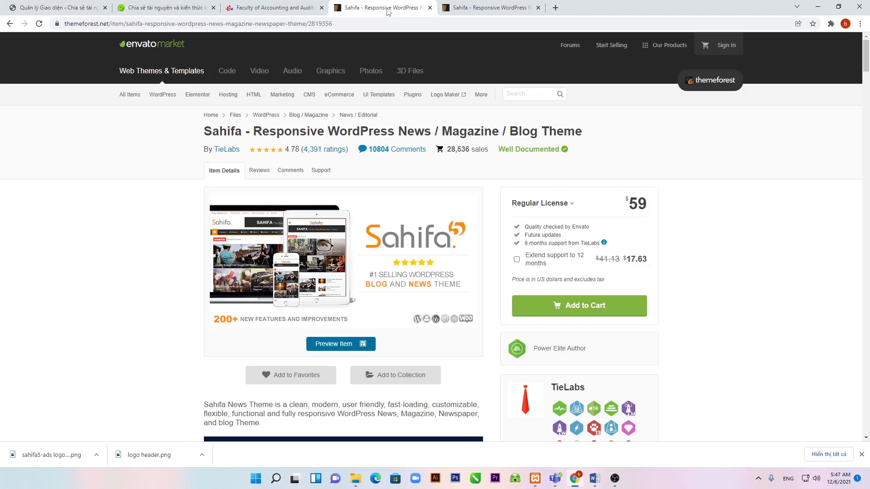
click(480, 7)
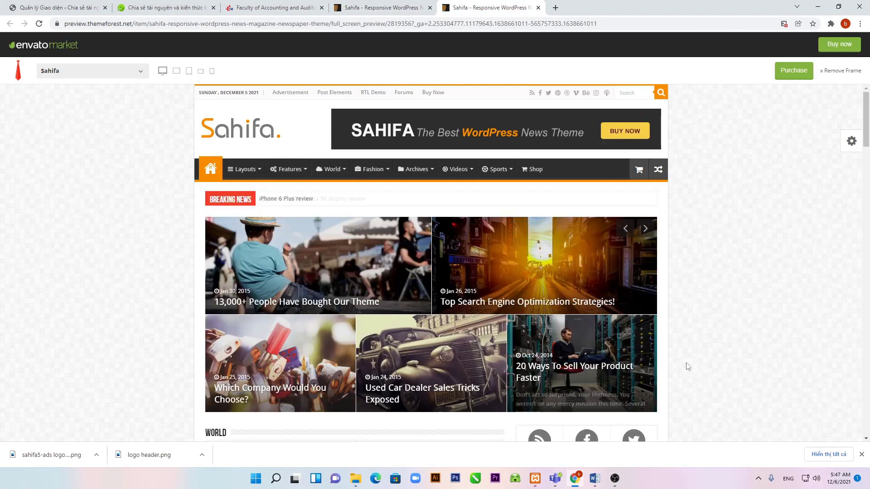
scroll(633, 340, down, 5)
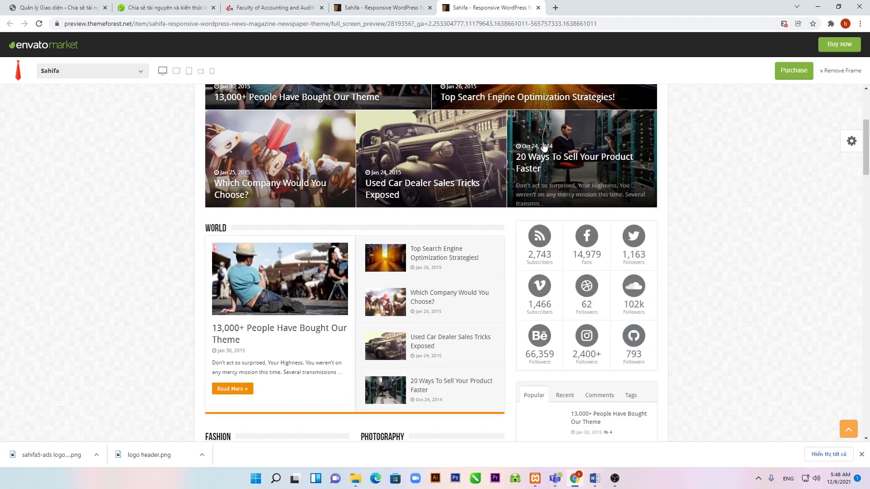
scroll(580, 227, up, 5)
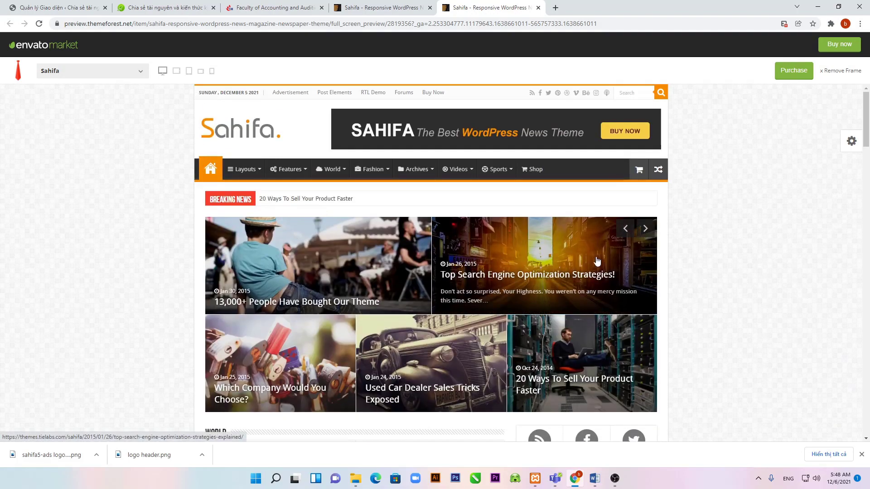
click(646, 229)
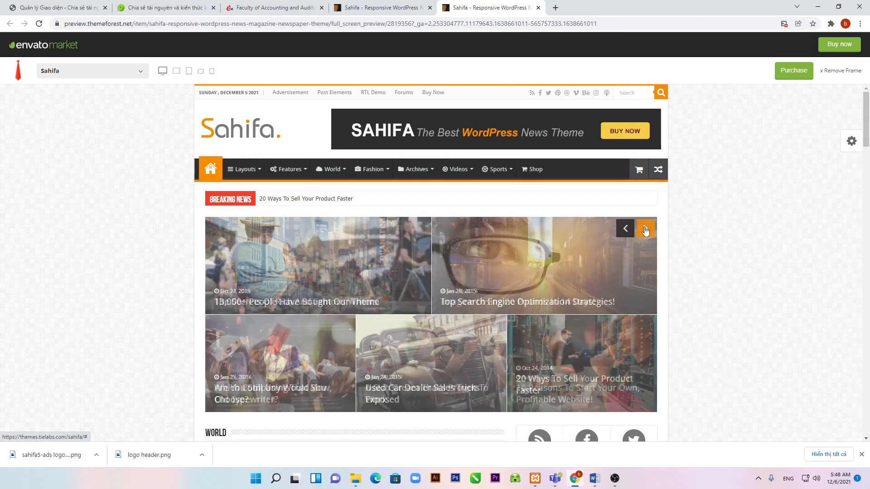
click(645, 229)
click(645, 230)
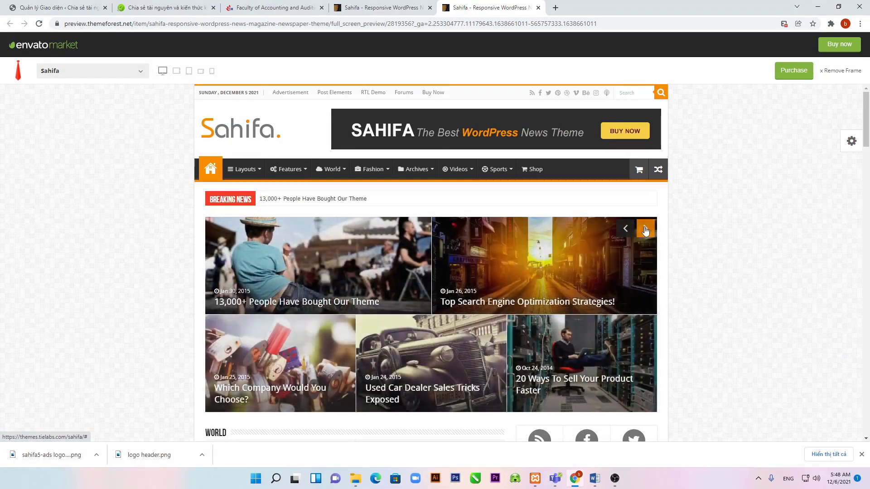
click(645, 229)
click(645, 229)
click(652, 233)
click(58, 8)
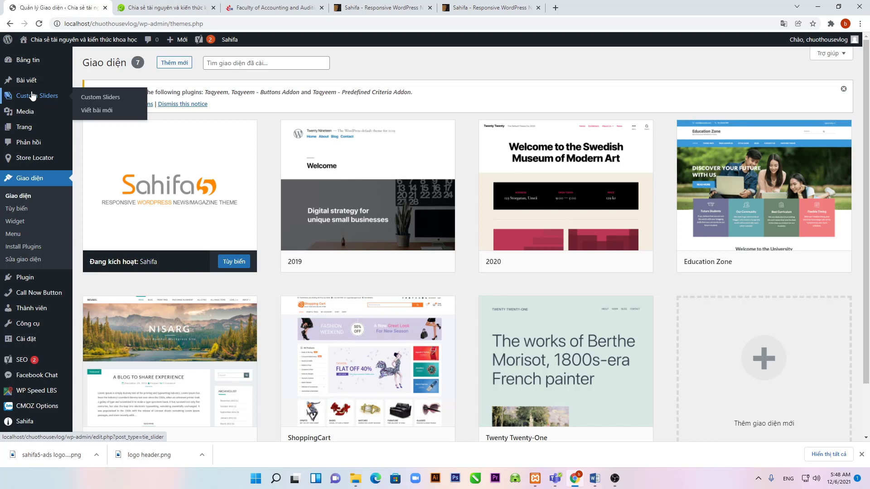
- Open fct.iuh.edu.vn in a new tab, then go back to the WordPress Themes page
click(285, 9)
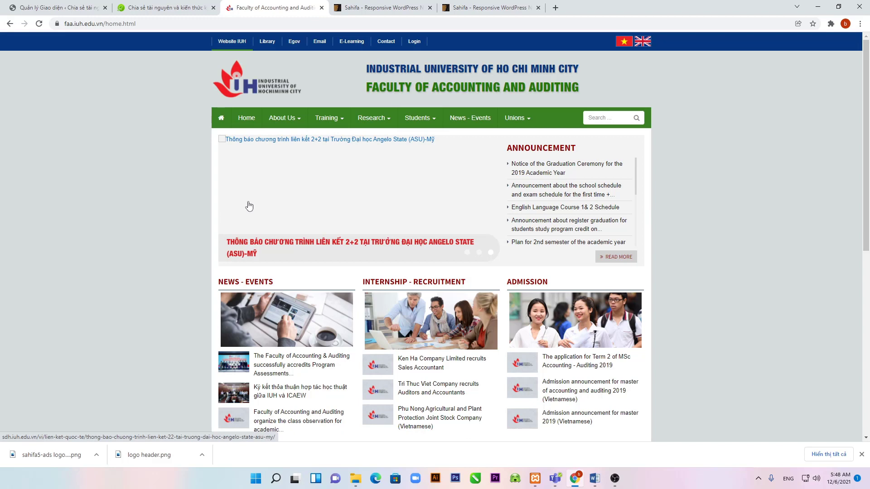
click(555, 7)
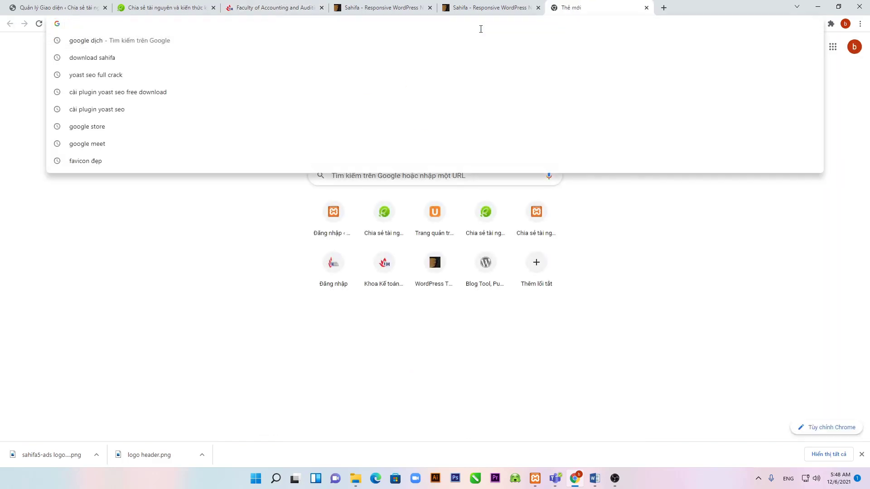
text(fct.iuh.edu.vn)
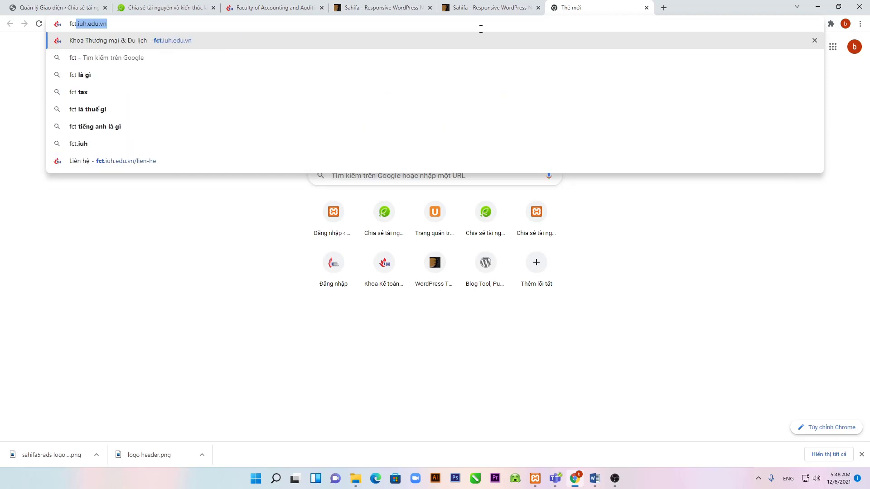
key(Return)
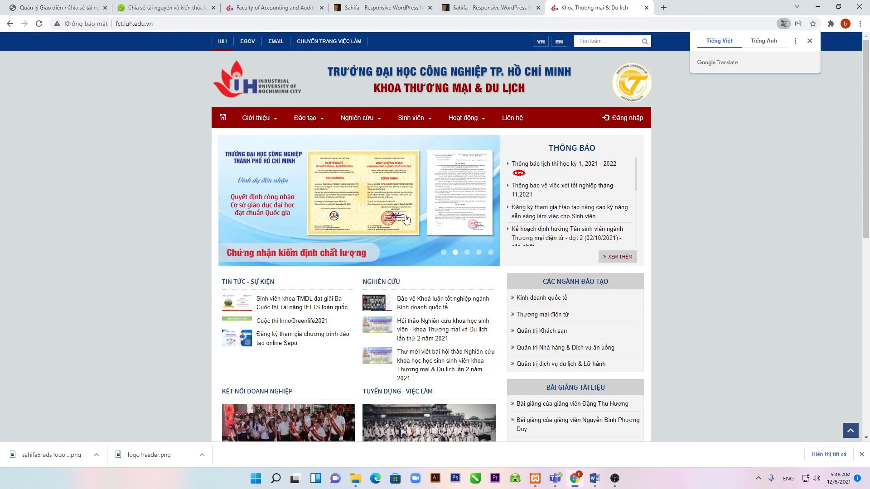
click(27, 8)
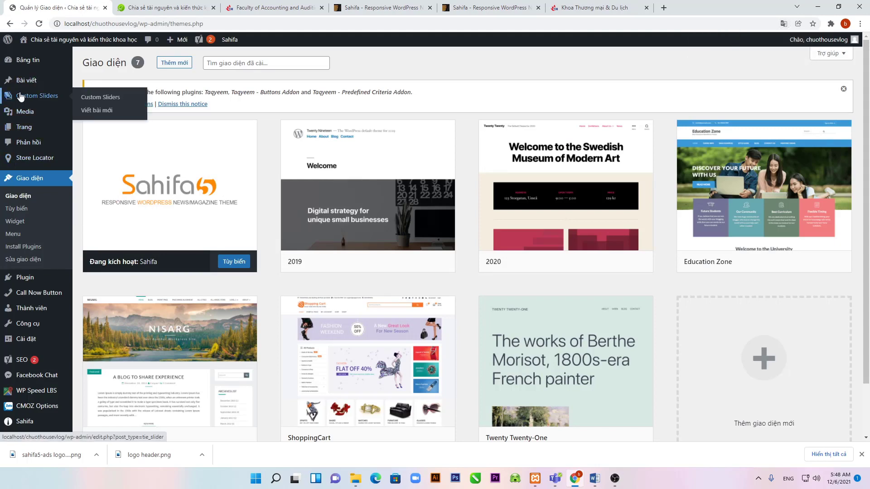
- Go to Giao diện > Thêm mới > Tải giao diện lên and browse for a theme zip
mouse_move(208, 206)
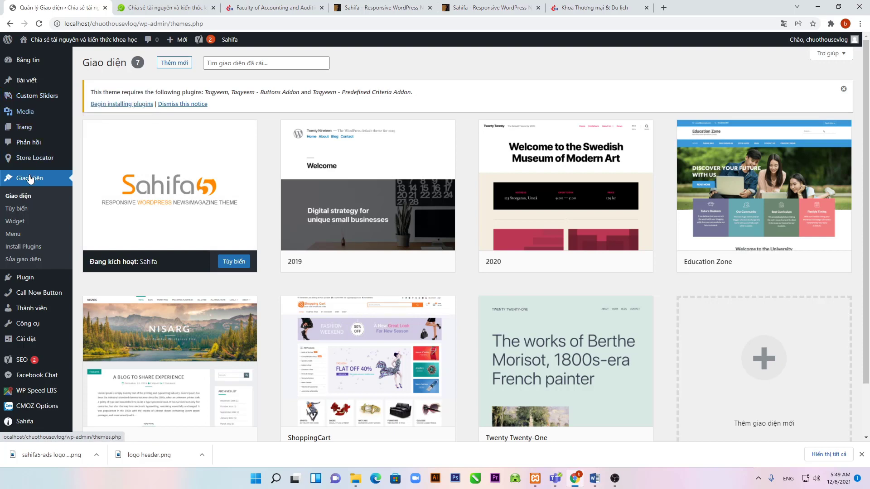
click(23, 196)
click(165, 67)
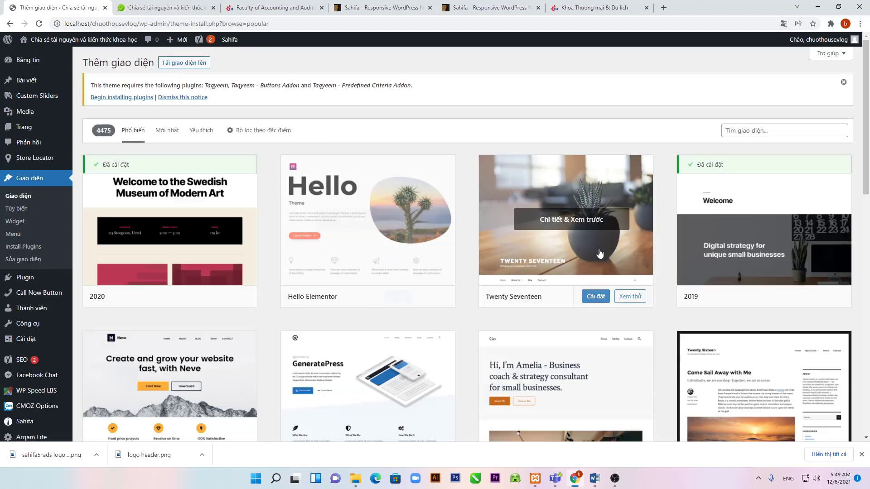
click(189, 64)
click(414, 188)
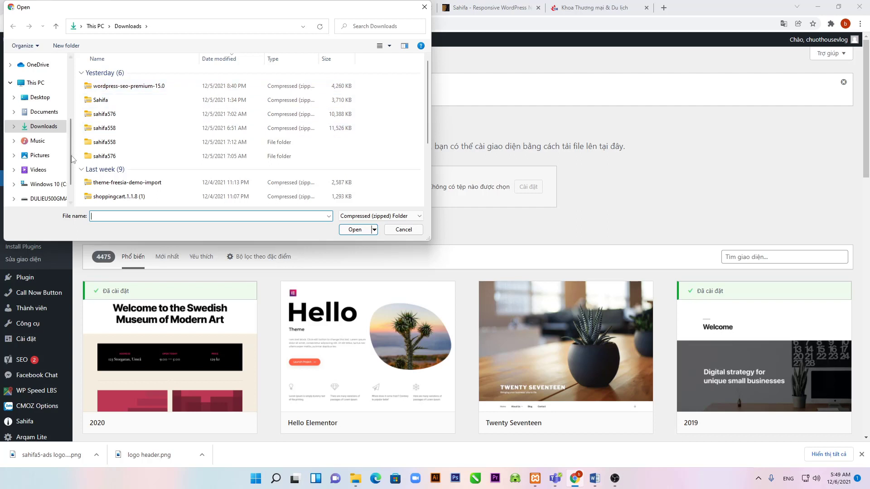
- Pick Sahifa.zip from Desktop > DAY WordPress and install the uploaded theme
scroll(73, 157, down, 1)
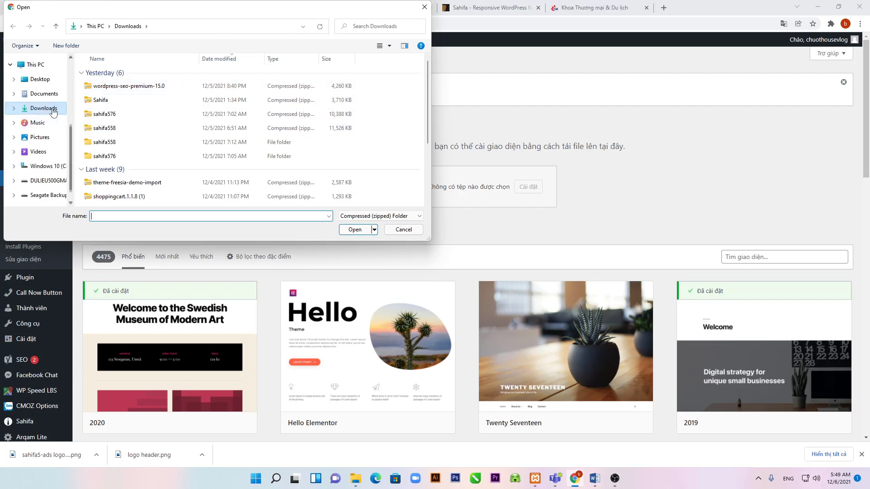
click(39, 79)
double_click(116, 76)
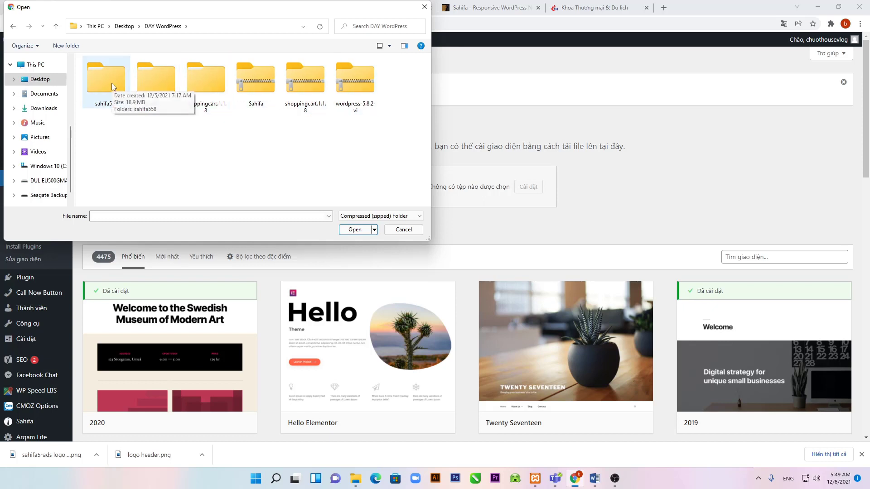
click(268, 85)
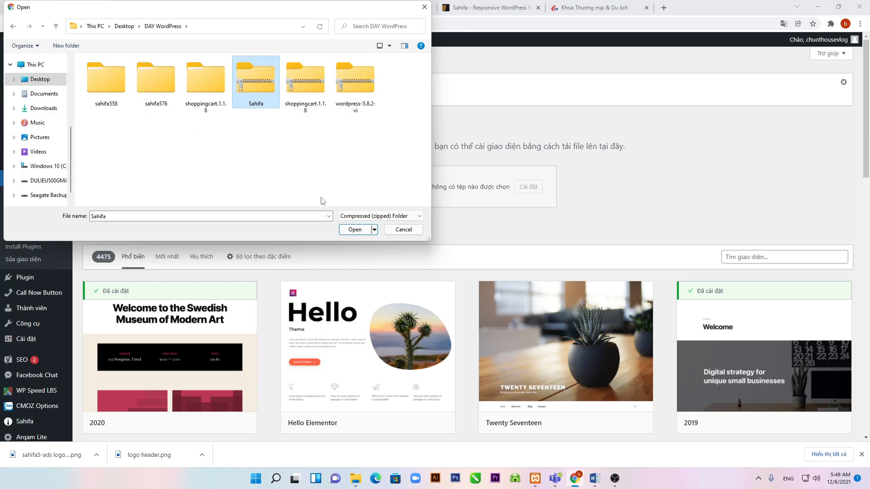
click(360, 232)
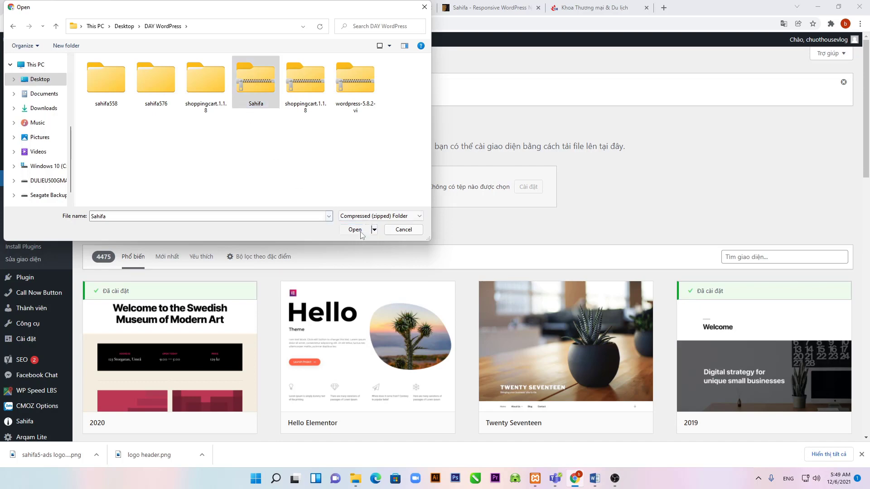
click(531, 188)
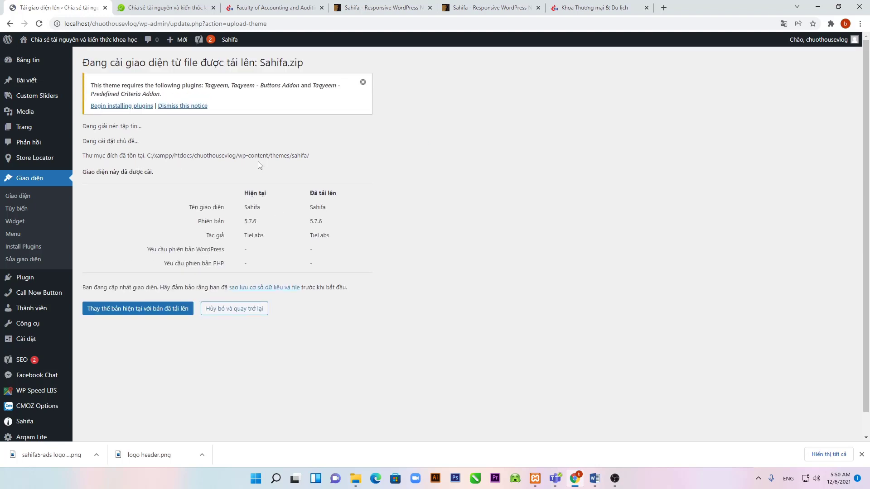
- Replace the installed Sahifa 5.7.6 with the uploaded copy and open the Sahifa theme details
click(130, 312)
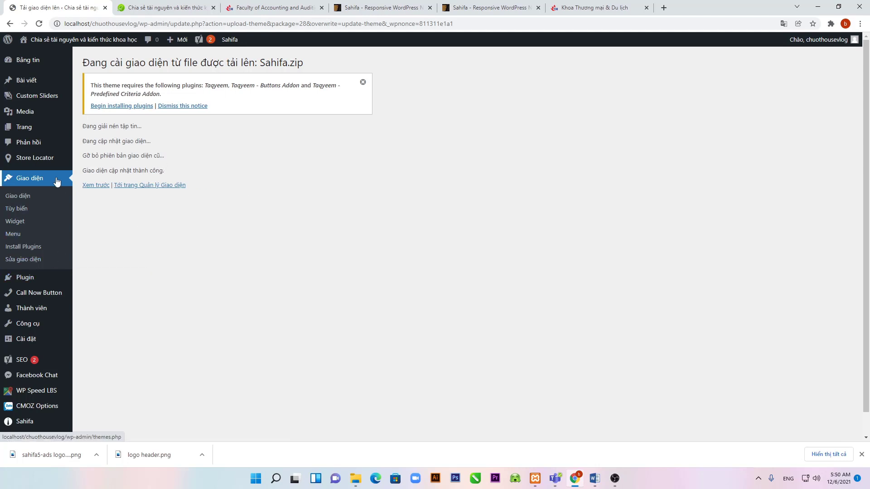
click(21, 199)
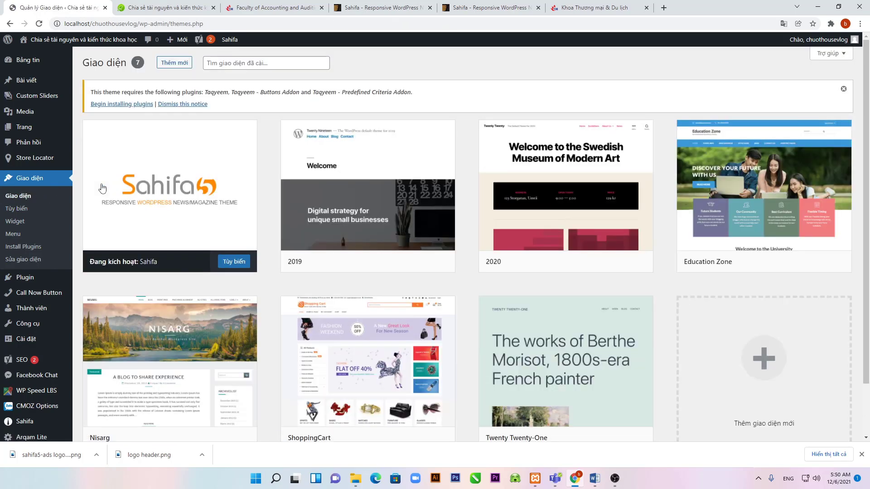
click(214, 217)
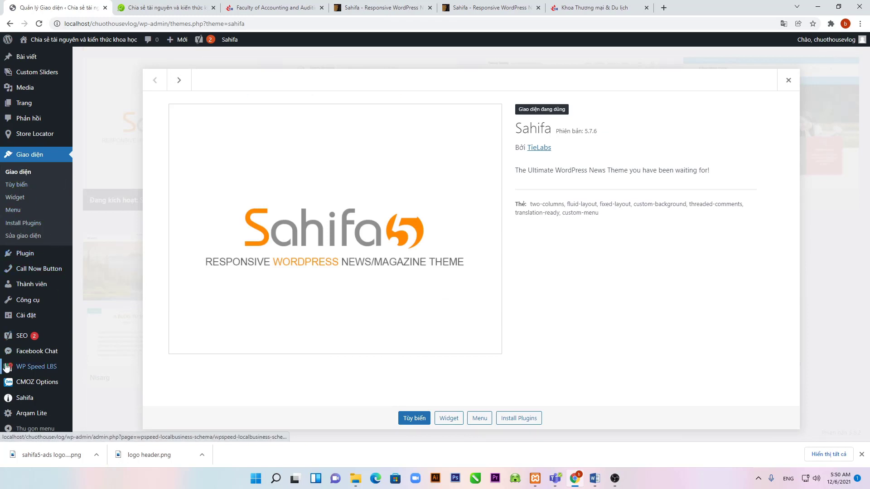
mouse_move(30, 405)
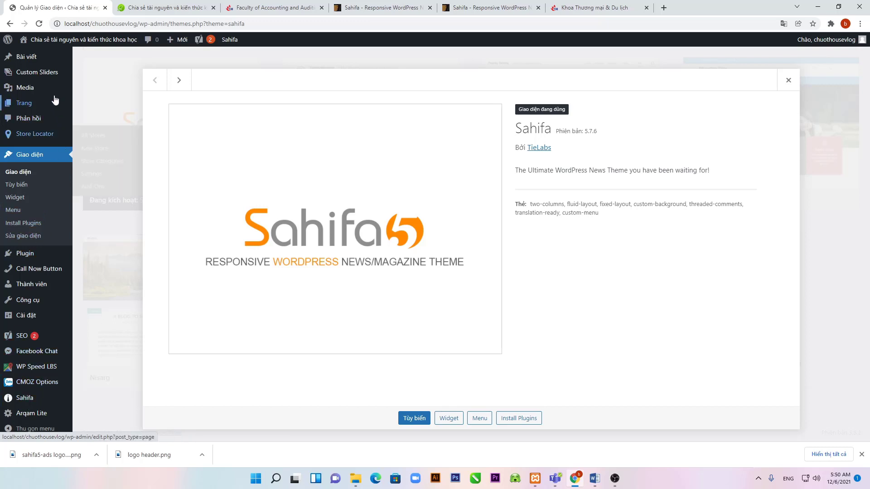
mouse_move(42, 78)
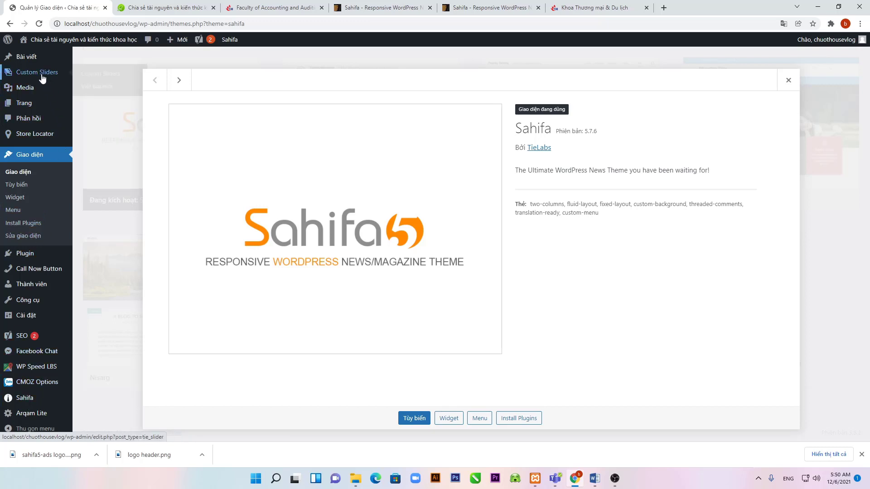
- Look over the Sahifa demo, ThemeForest and Faculty tabs, then return to the WordPress admin tab
click(508, 7)
mouse_move(498, 169)
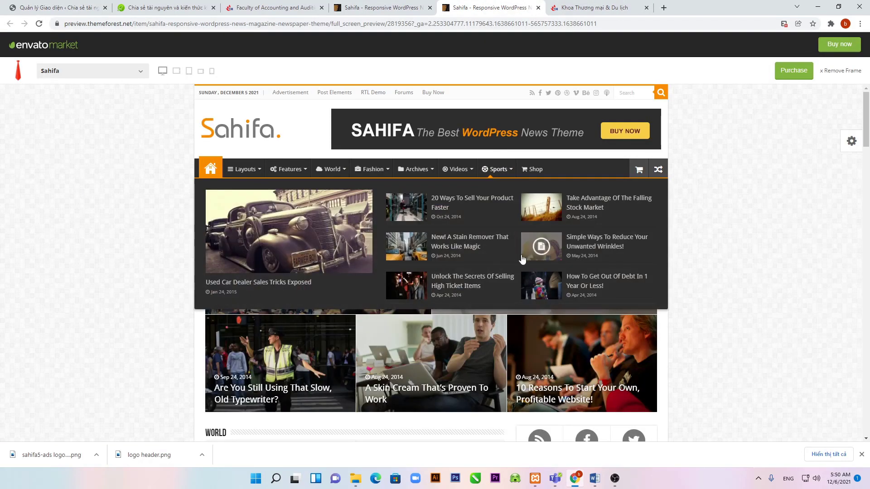
click(358, 8)
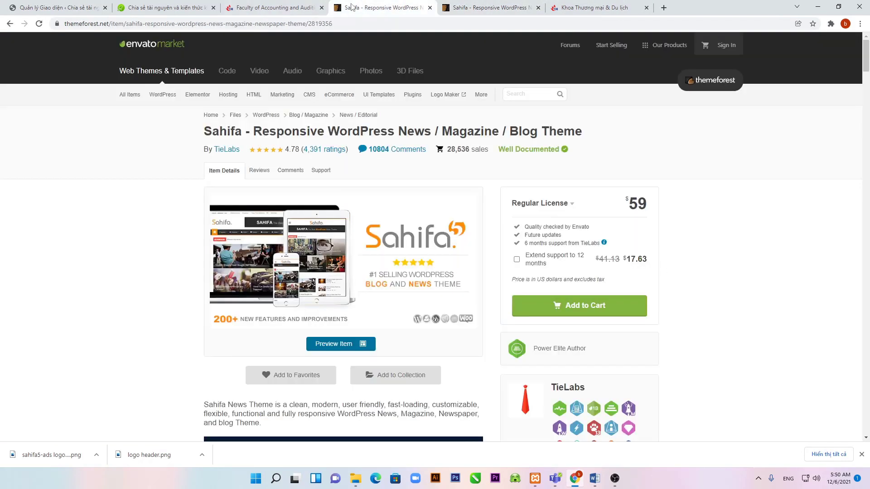
click(293, 11)
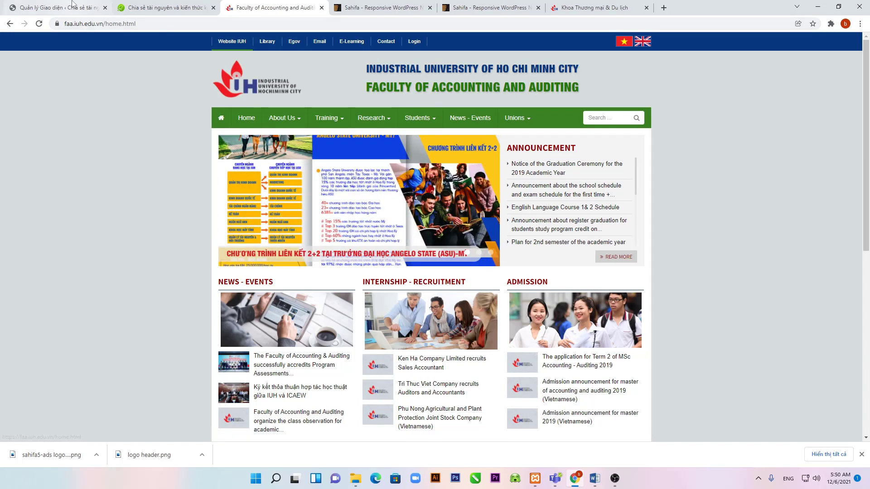
click(55, 7)
mouse_move(25, 403)
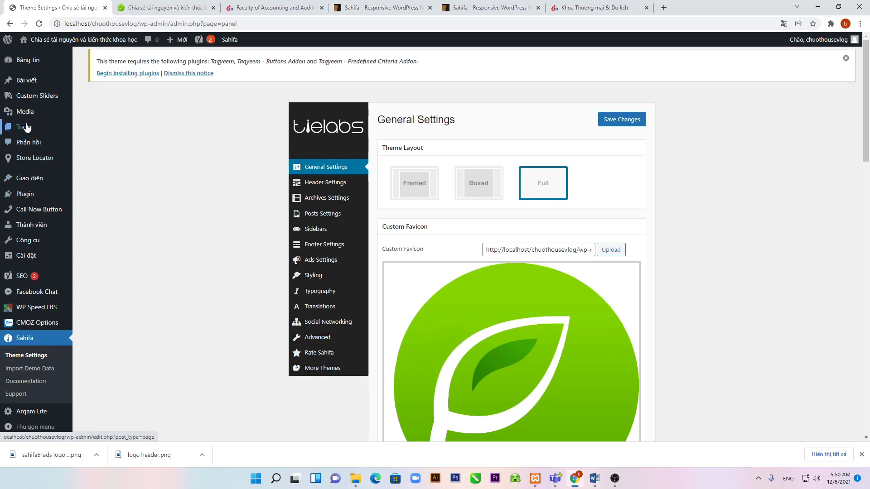
- Bring the Word document showing the news-site theme and header lesson title to the front
mouse_move(27, 134)
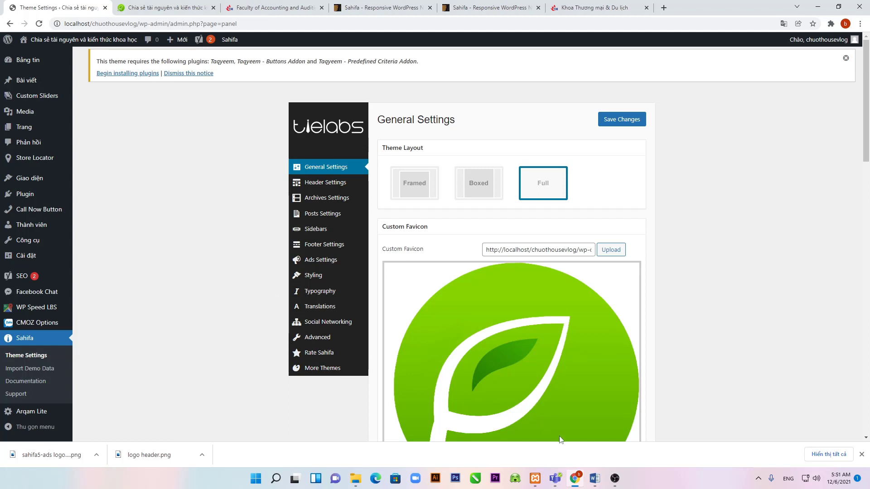
click(595, 478)
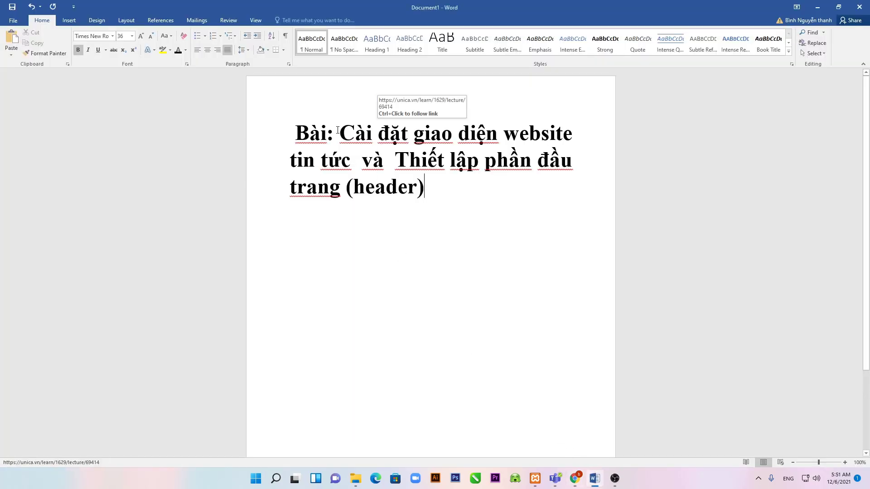
- Select the phrase 'Cài đặt giao diện website tin tức' in Word, then return to Chrome's Sahifa settings
drag(340, 133, 348, 167)
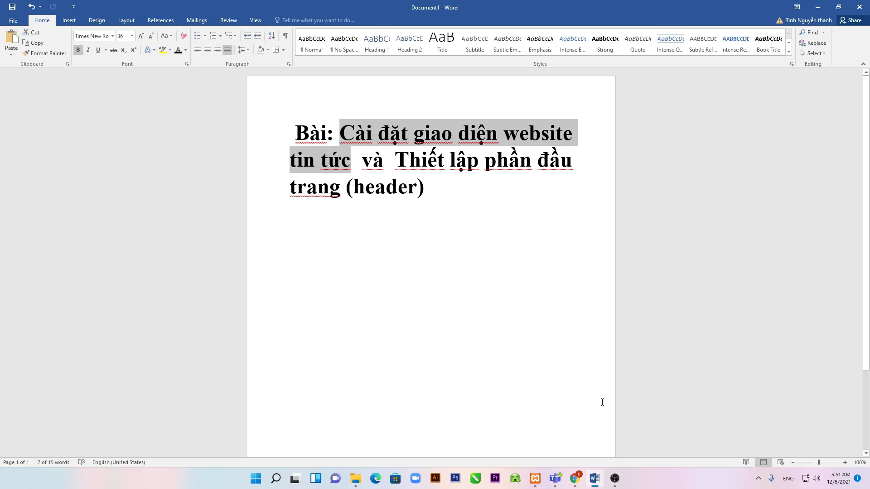
click(576, 485)
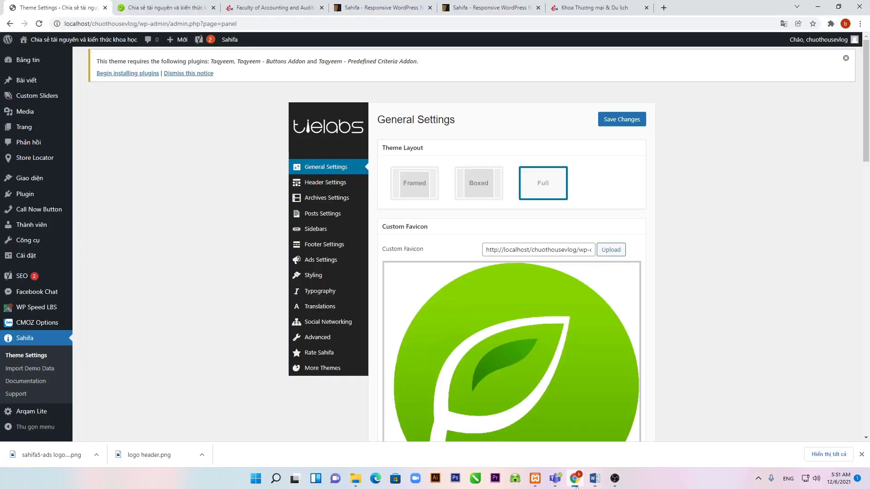
- Browse the Accounting and Auditing faculty site's Unions submenu and the Thương mại & Du lịch site
click(252, 8)
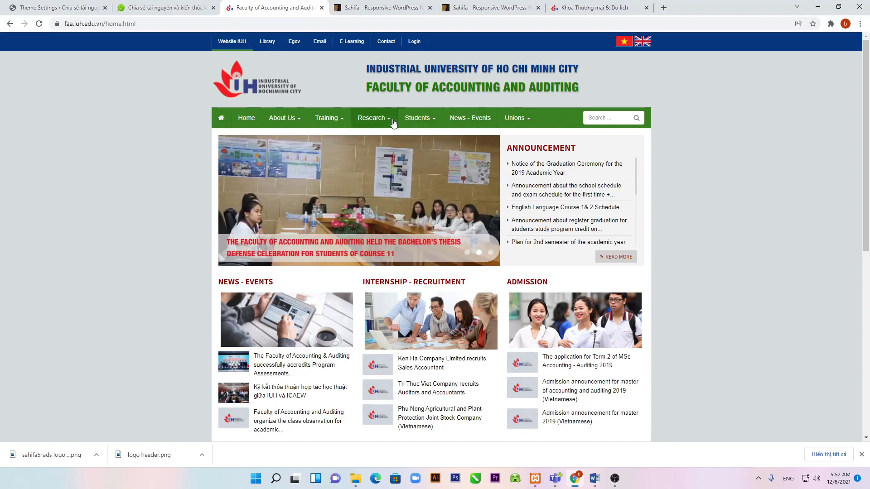
click(515, 118)
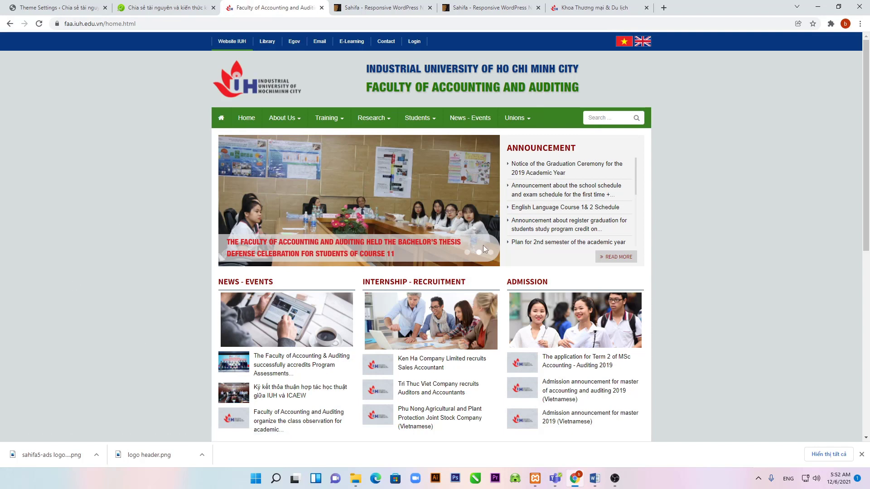
click(59, 9)
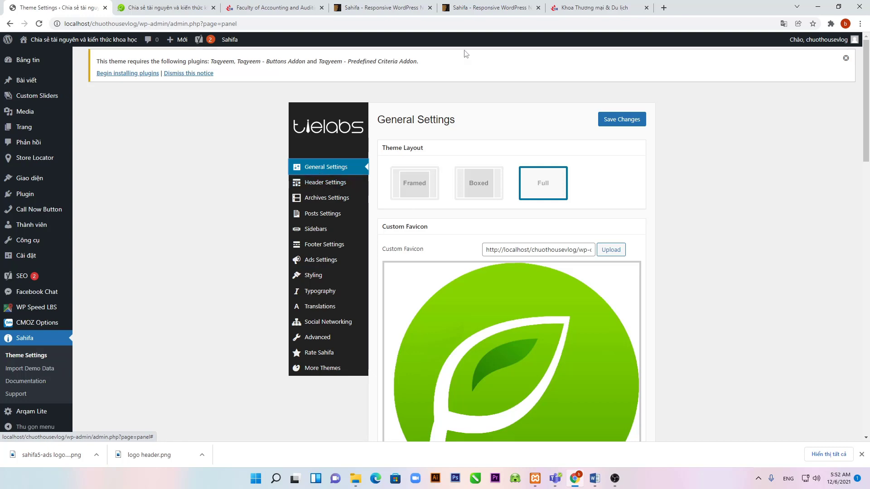
click(584, 9)
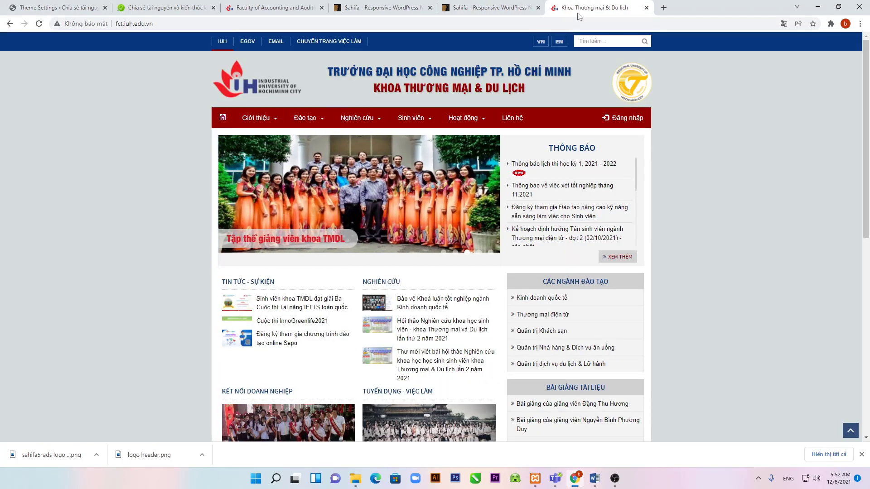
click(280, 9)
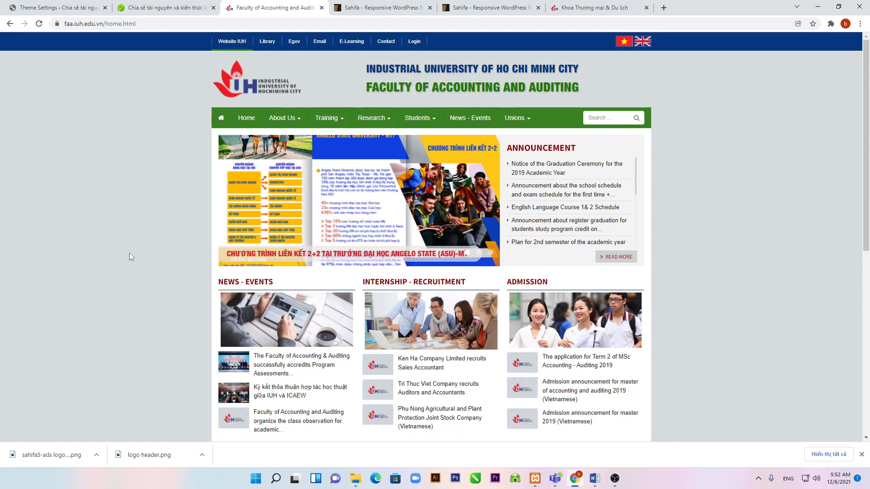
- Zoom the Accounting and Auditing page to 75% and 125%, reset it, then view the local Sahifa home page
scroll(129, 253, down, 2)
scroll(129, 256, up, 2)
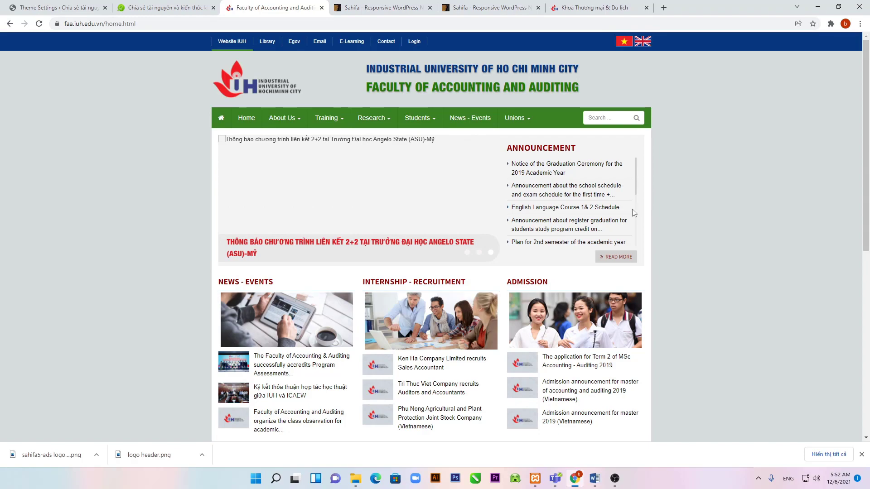
key(ctrl+minus)
key(ctrl+minus)
key(ctrl+minus)
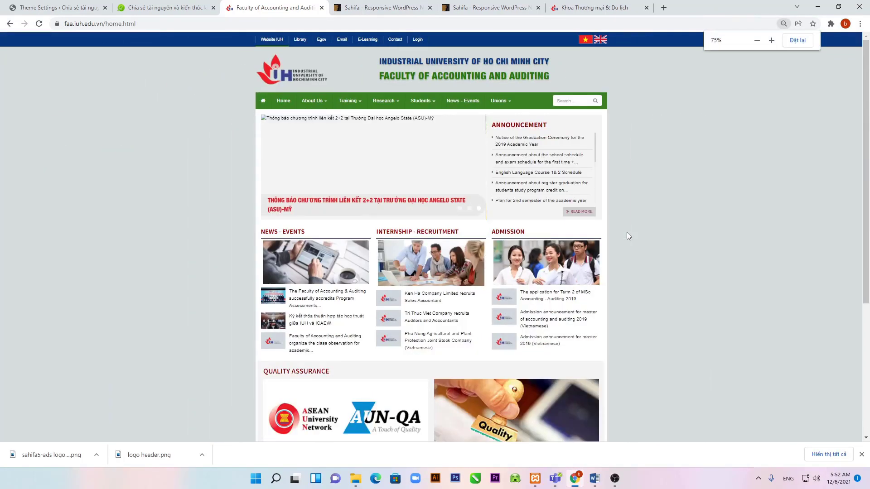
key(ctrl+plus)
key(ctrl+plus)
key(ctrl+plus)
key(ctrl+plus)
key(ctrl+plus)
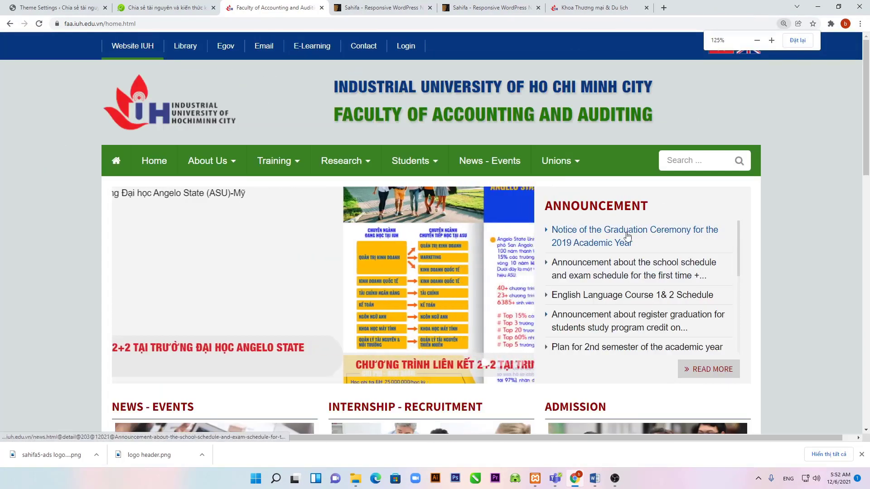
key(ctrl+0)
click(195, 8)
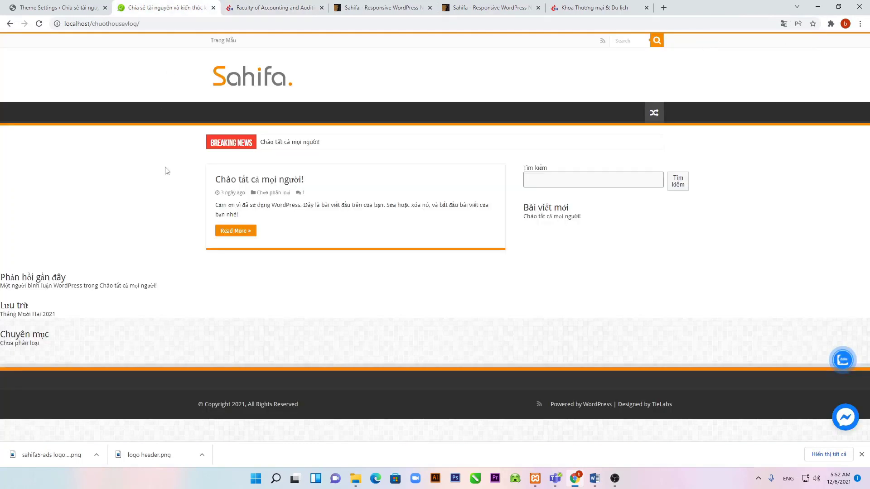
- Try the Framed theme layout, settle on Boxed, and glance at the other site tabs
click(59, 8)
click(420, 194)
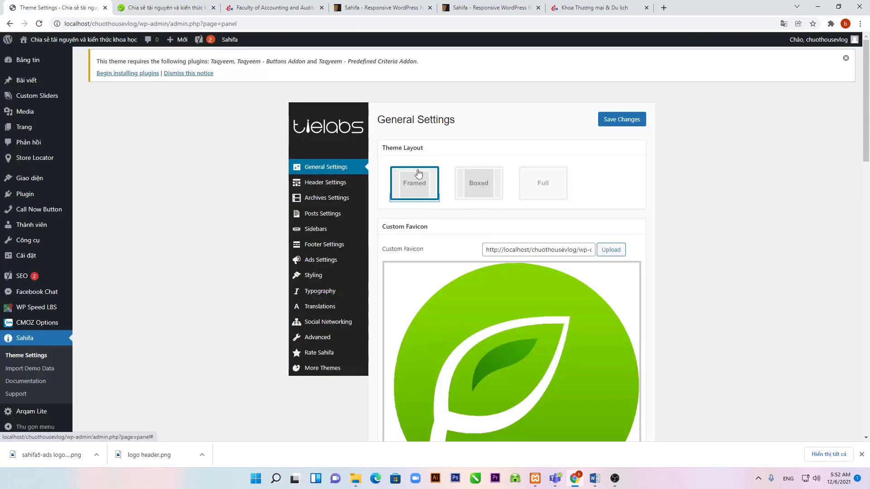
click(478, 183)
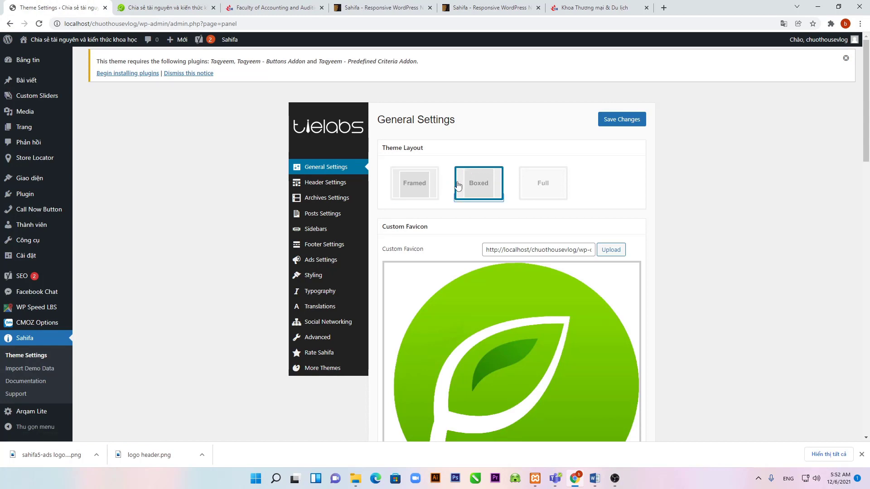
click(586, 8)
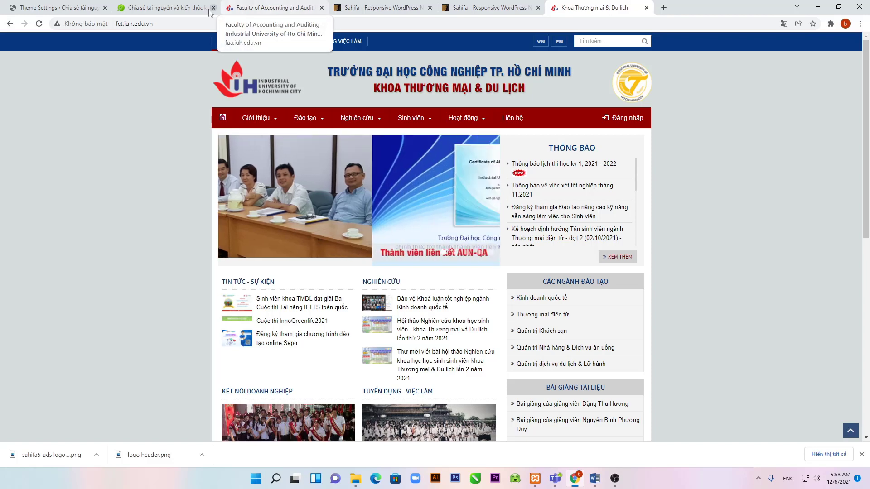
click(173, 9)
click(55, 9)
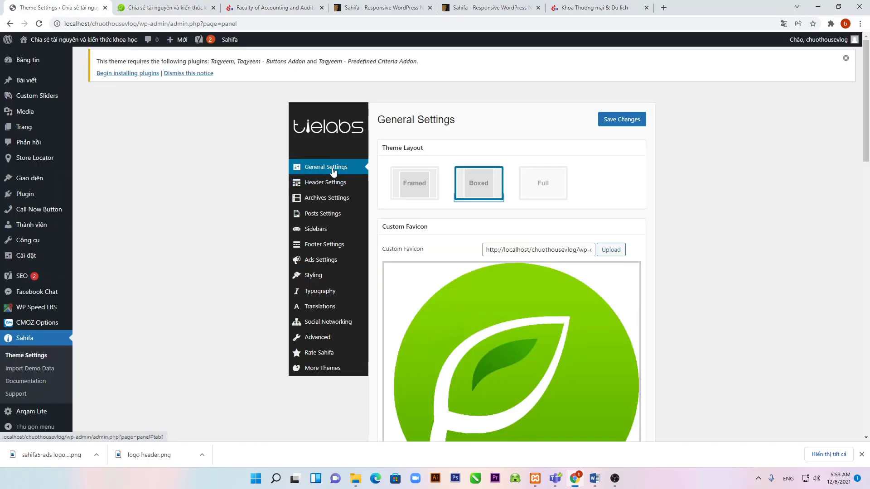
- Open the Tuoi Tre news site in a new tab
click(663, 8)
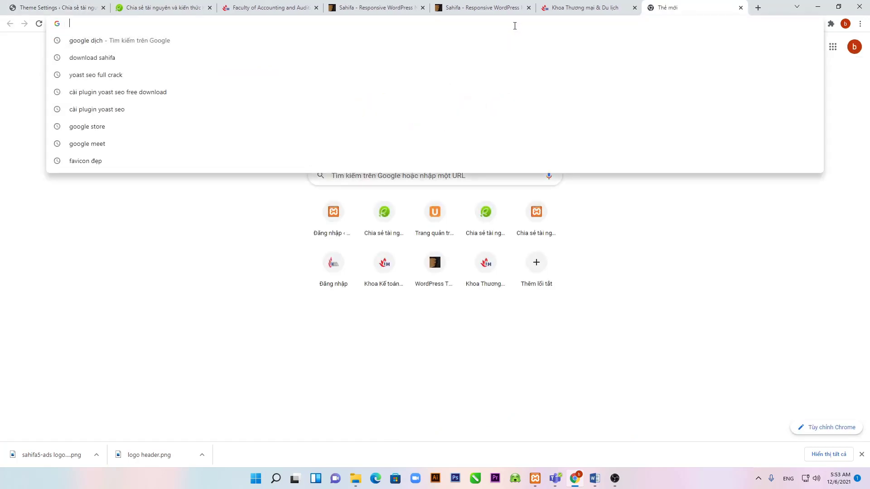
text(tuoi)
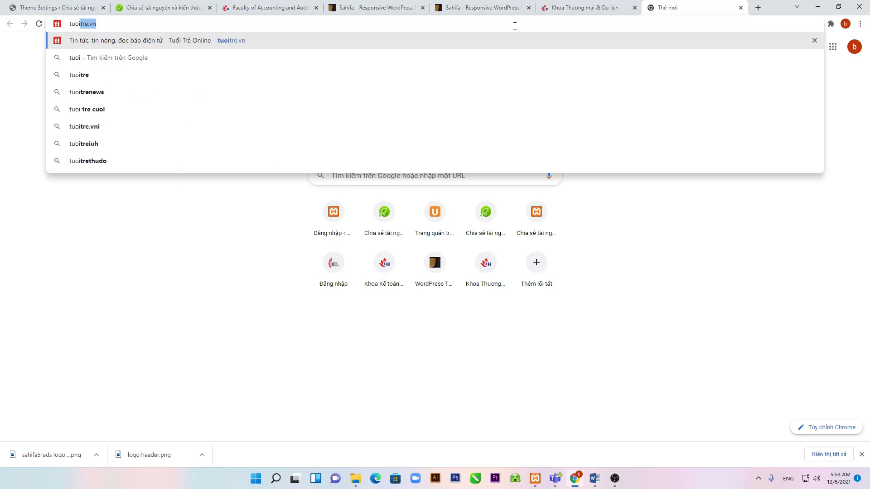
key(Return)
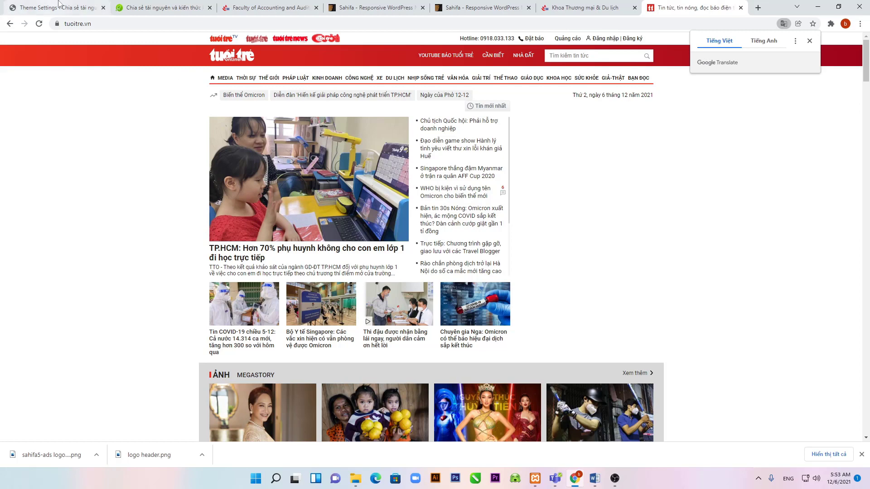
- Set the Sahifa theme layout back to Full
click(143, 7)
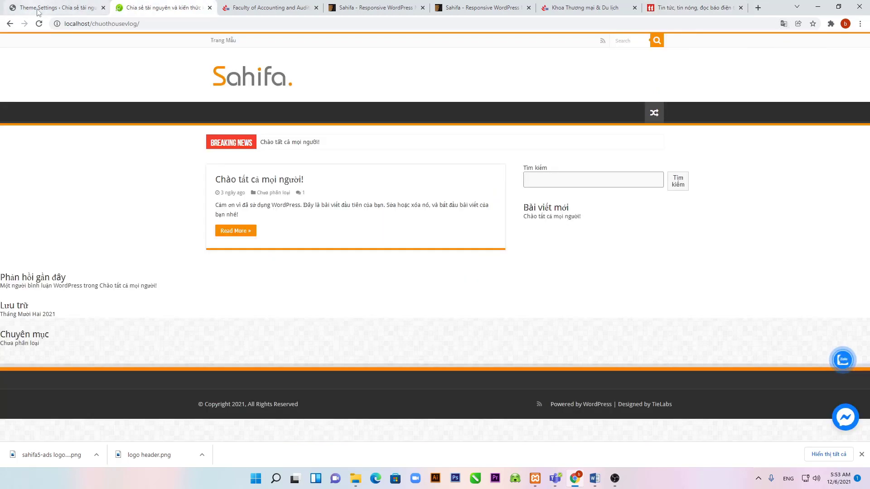
click(59, 7)
click(546, 184)
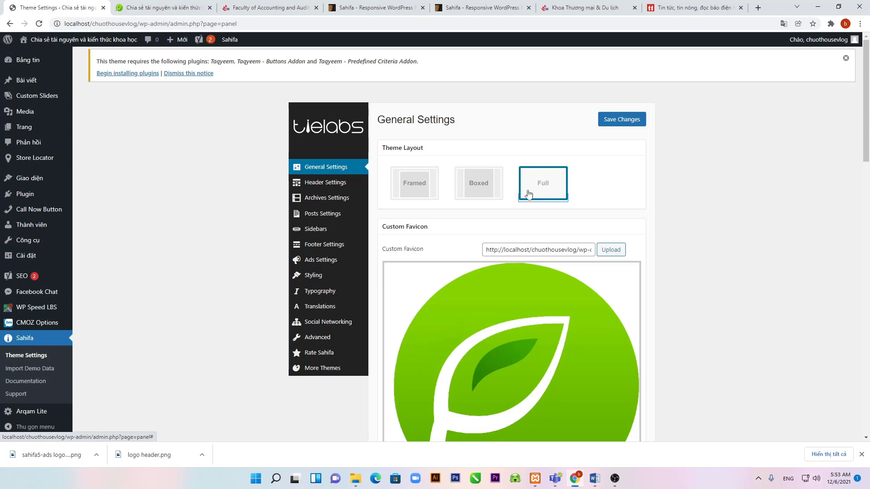
- Load VnExpress in the Tuoi Tre tab, dismiss the Google sign-in prompt, and scroll the page
click(685, 8)
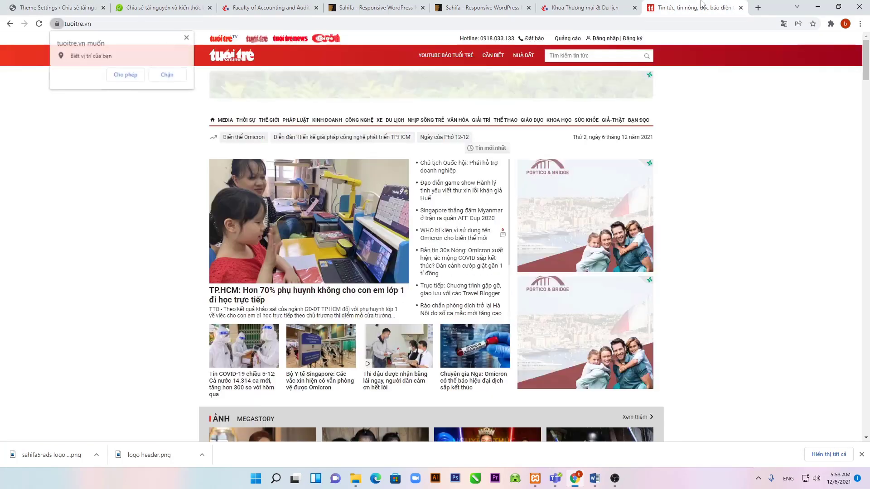
click(356, 26)
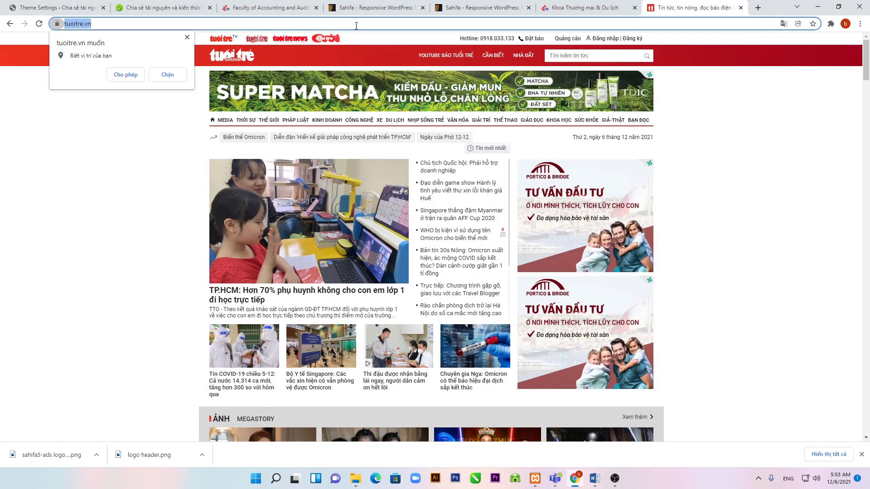
text(vn)
key(Return)
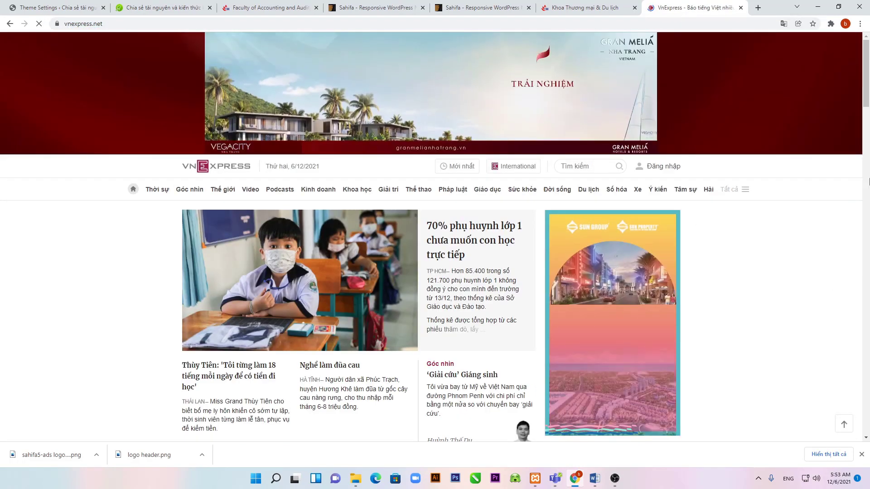
mouse_move(394, 185)
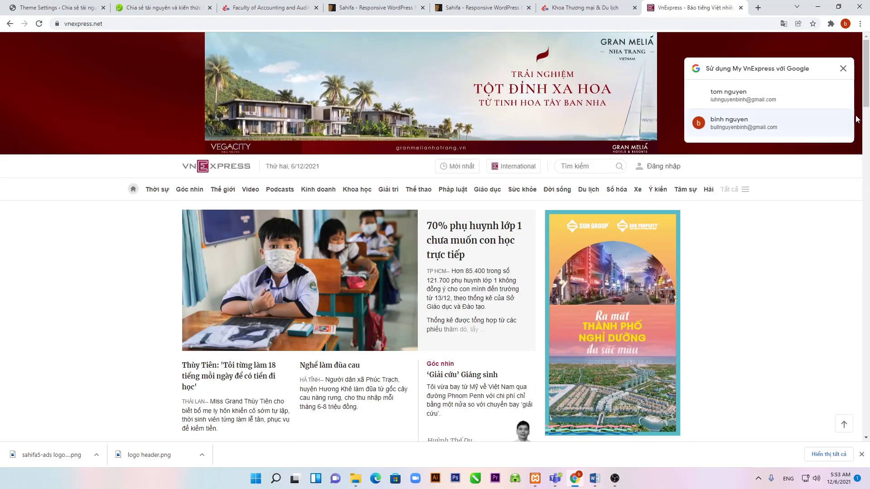
click(840, 72)
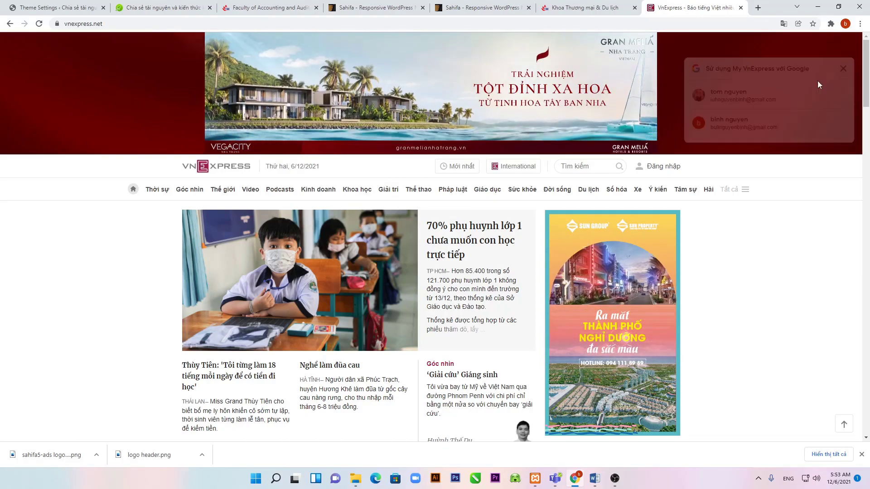
drag(866, 85, 869, 259)
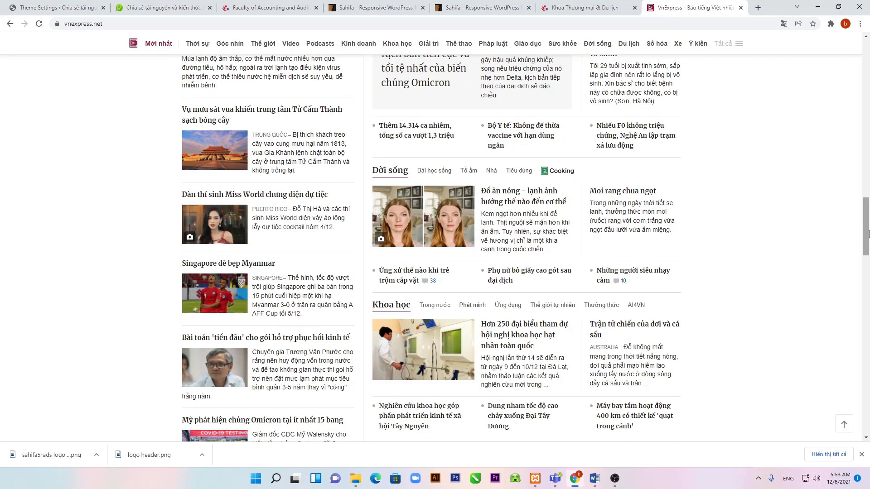
drag(868, 233, 867, 63)
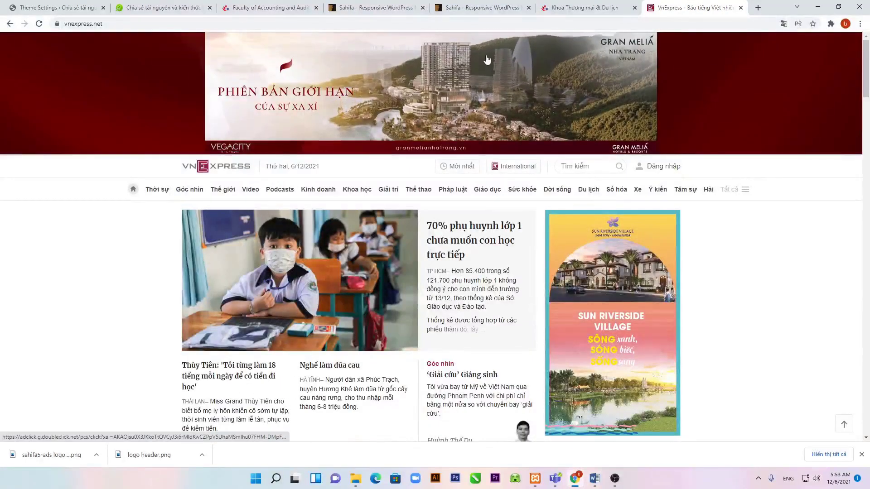
- Go to iuh.edu.vn to view the IUH university homepage
click(190, 24)
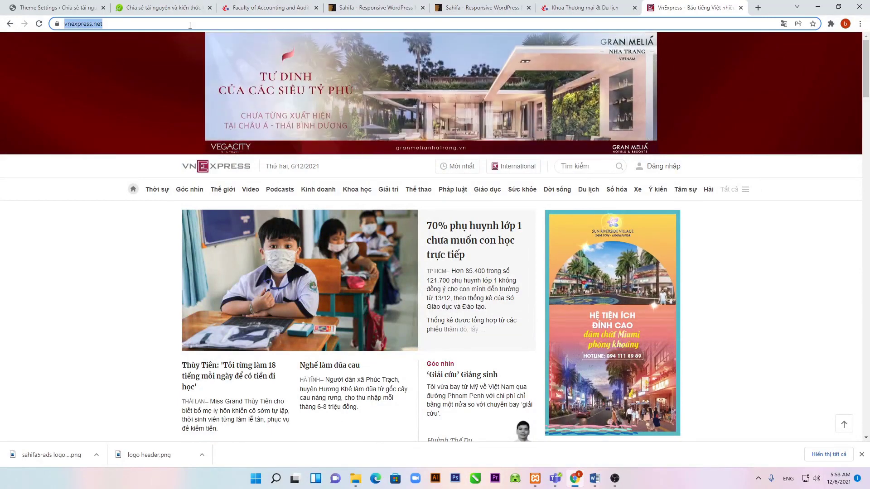
text(iuh)
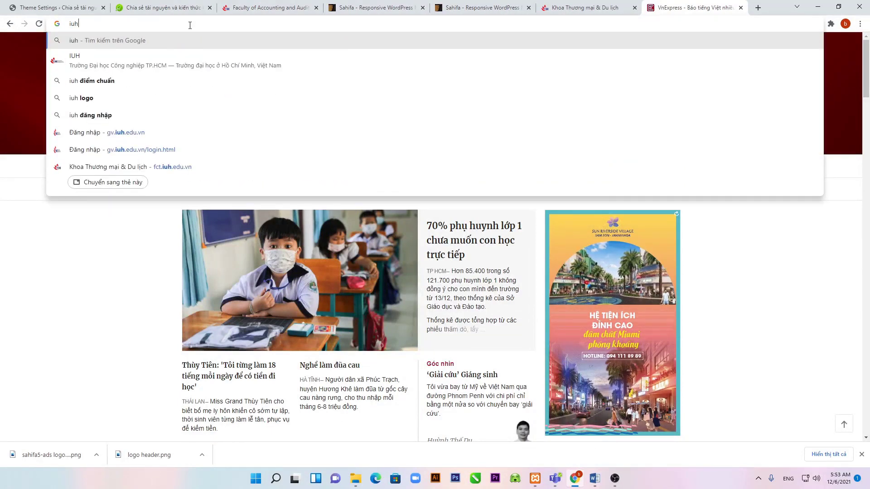
text(.edu)
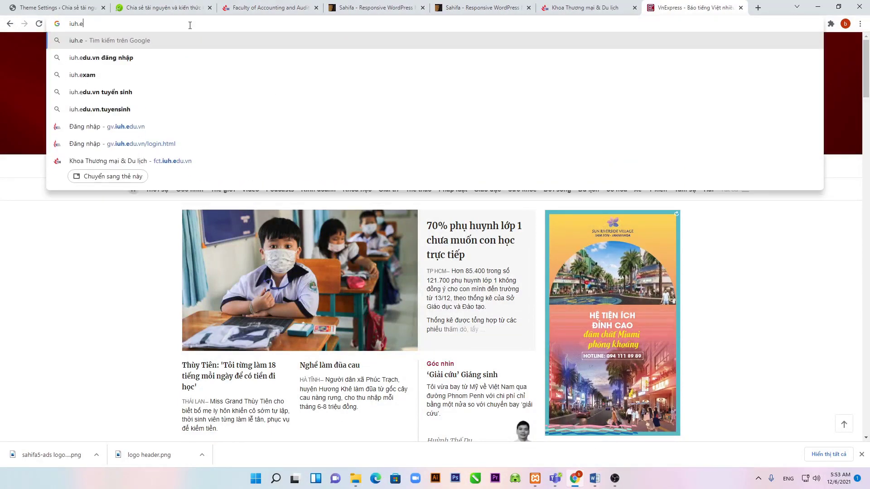
text(.vn)
key(Return)
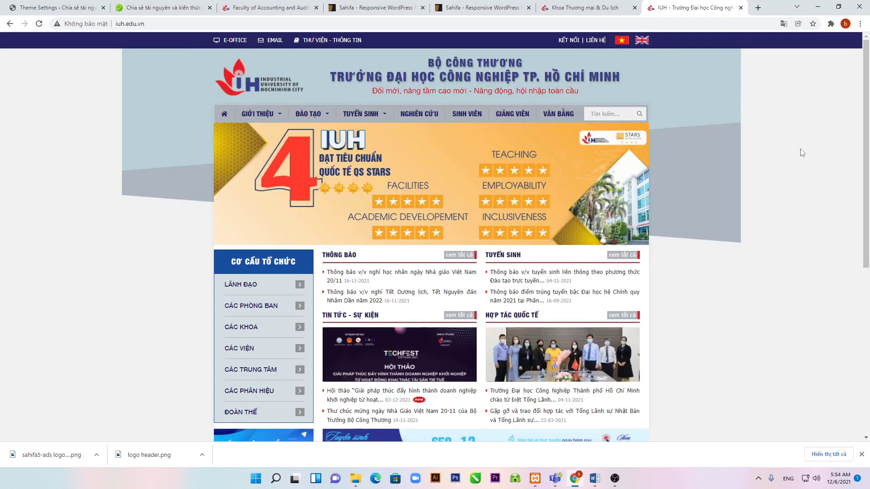
- Cycle Sahifa's Theme Layout through Framed and Boxed, leaving it on Full
click(62, 5)
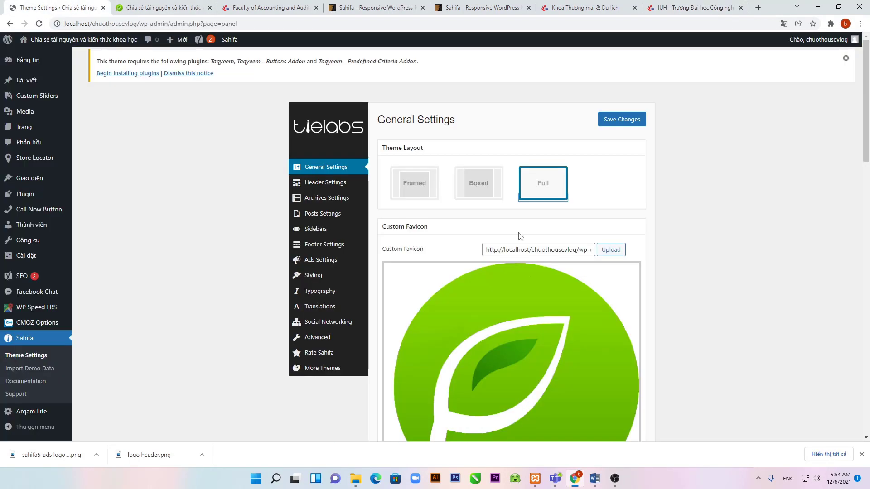
click(417, 188)
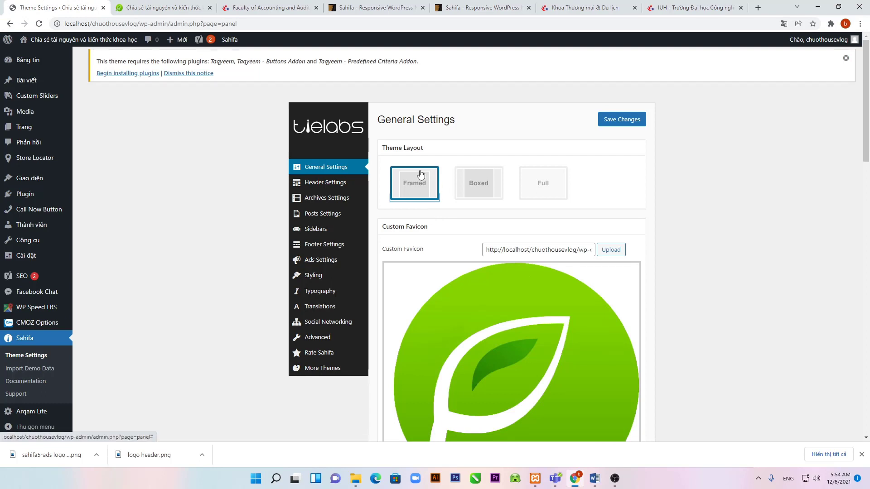
click(483, 180)
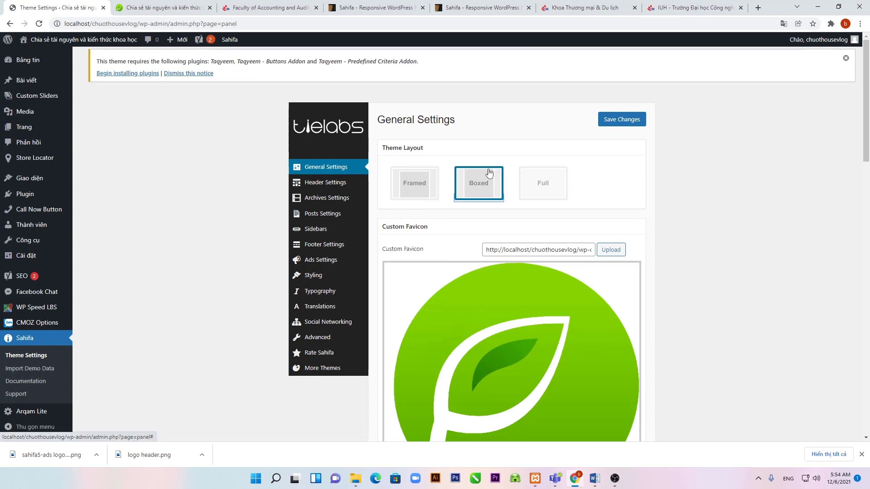
click(549, 183)
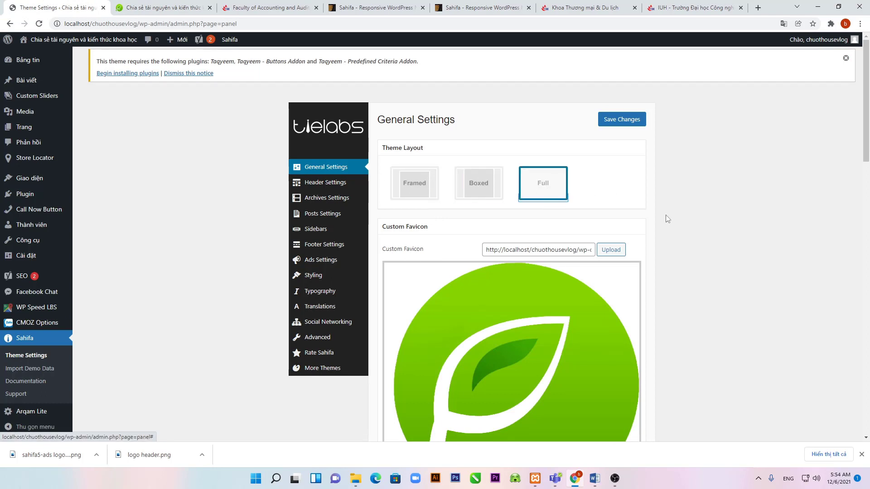
click(690, 8)
- Load the Lazada website (lazada.vn) in the IUH tab
click(456, 24)
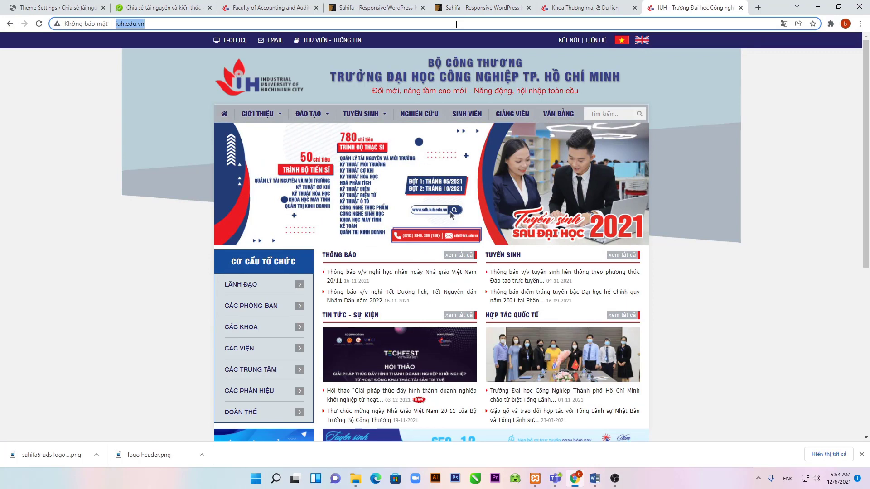
text(la)
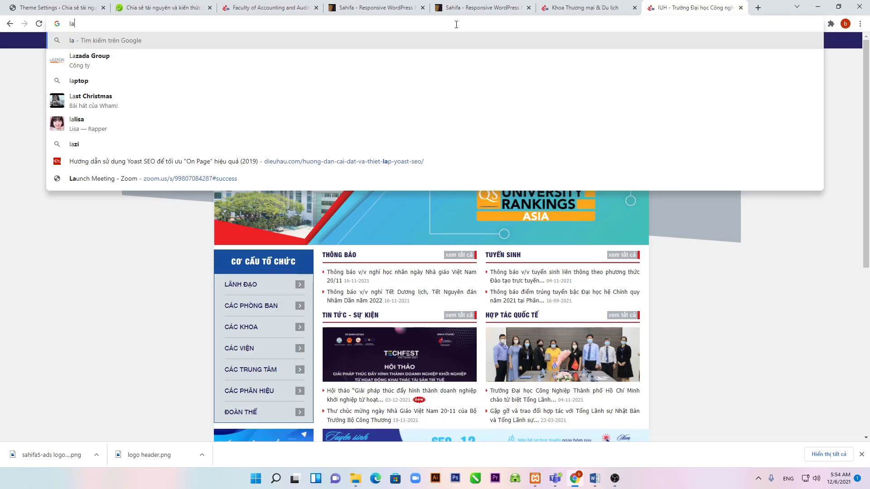
text(z)
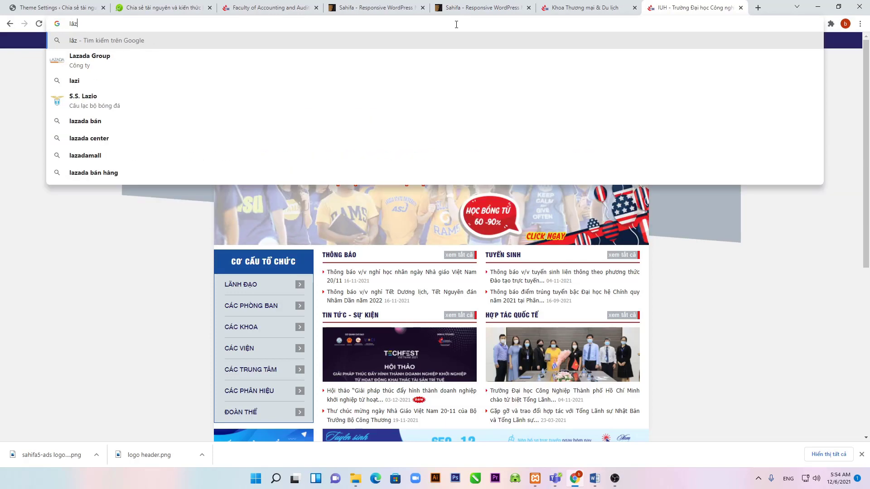
text(aazada)
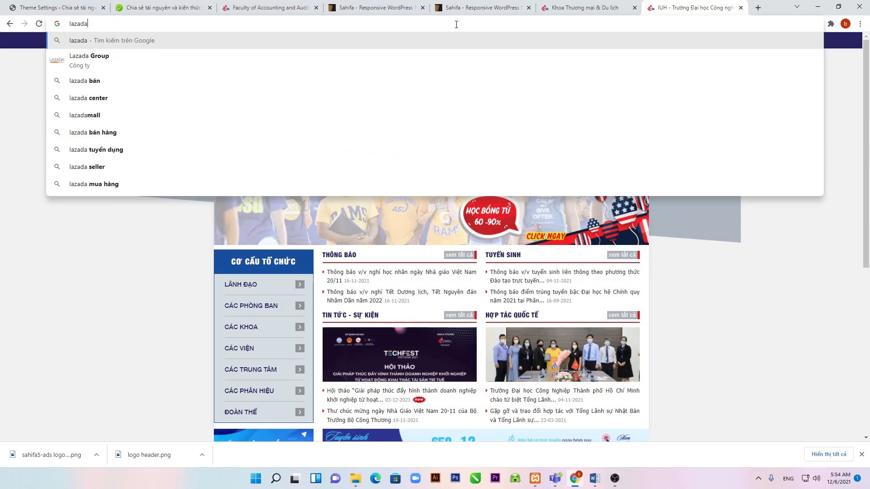
text(.vn)
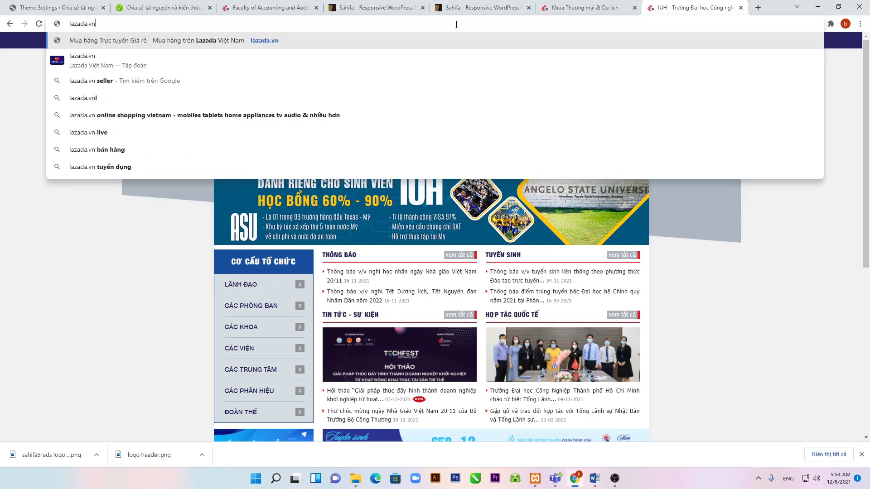
key(Return)
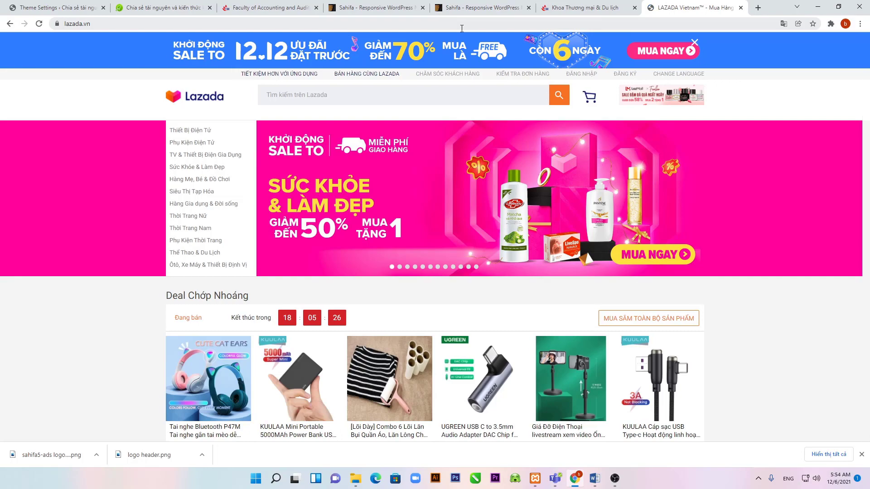
- Scroll Lazada's homepage and open the [Rẻ] Cuộc sống tiện lợi collection
scroll(464, 260, down, 5)
scroll(464, 259, down, 5)
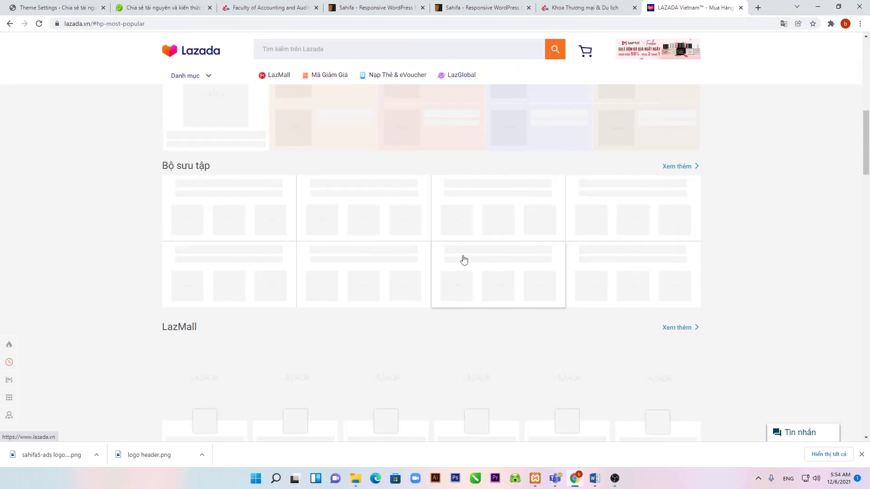
click(464, 259)
scroll(465, 259, down, 9)
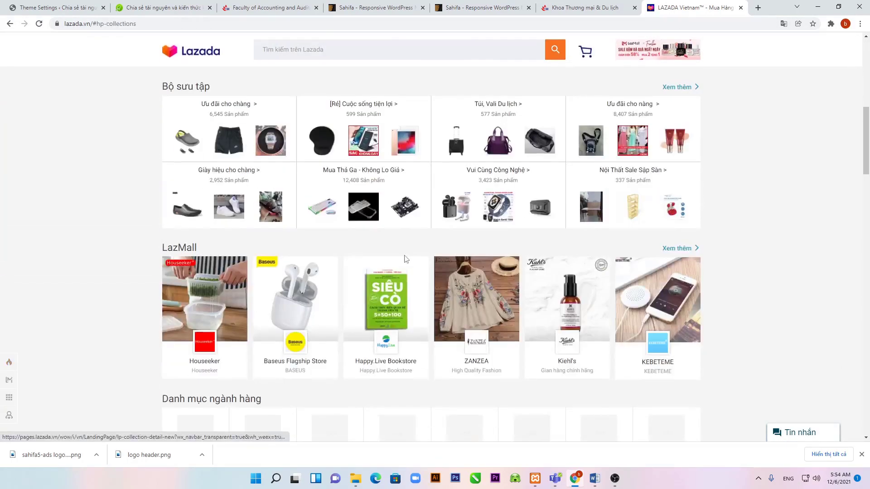
scroll(589, 292, up, 10)
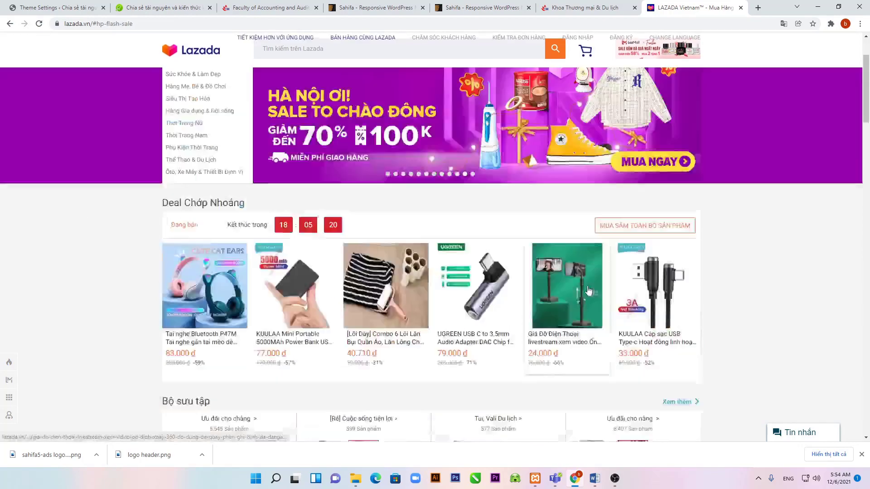
scroll(589, 299, down, 7)
click(376, 267)
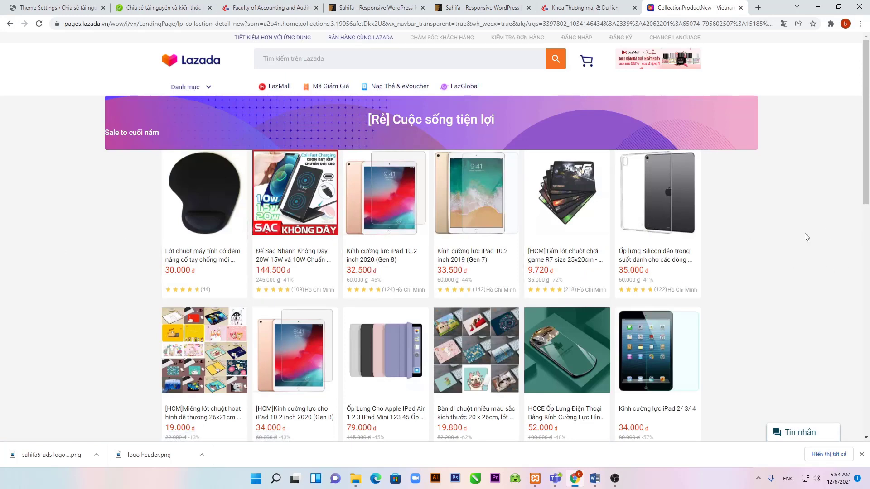
click(55, 7)
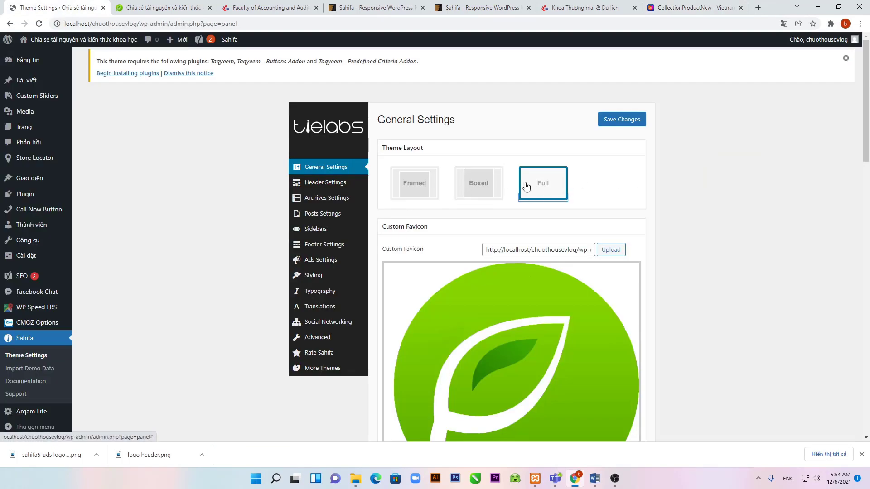
- Choose Boxed under Theme Layout and scroll down General Settings
click(480, 193)
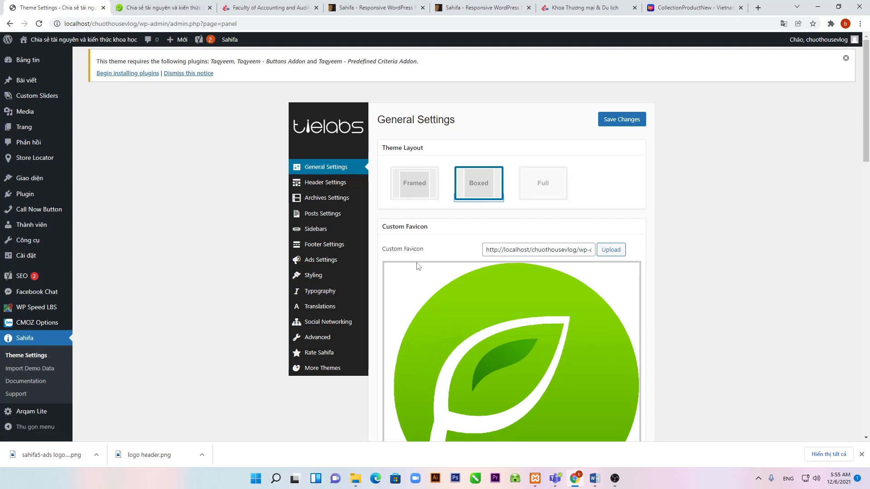
scroll(415, 258, down, 1)
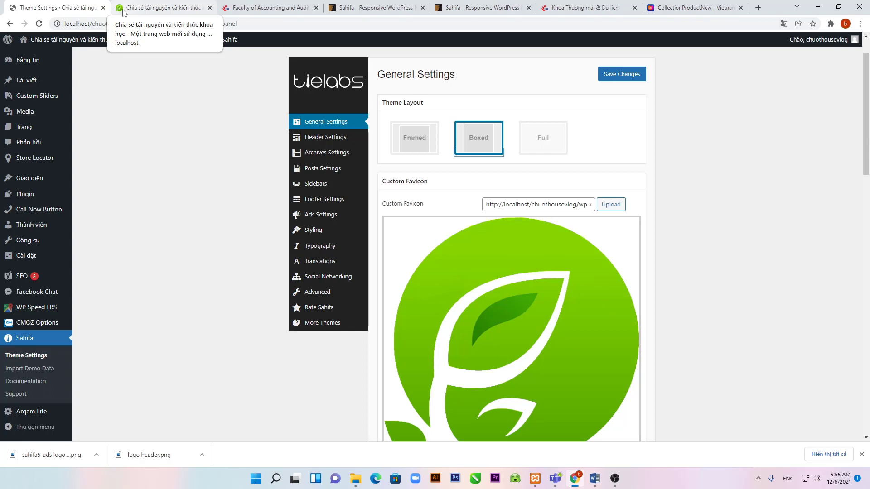
- Set the custom favicon to the teal B image from the media library
click(608, 208)
click(143, 164)
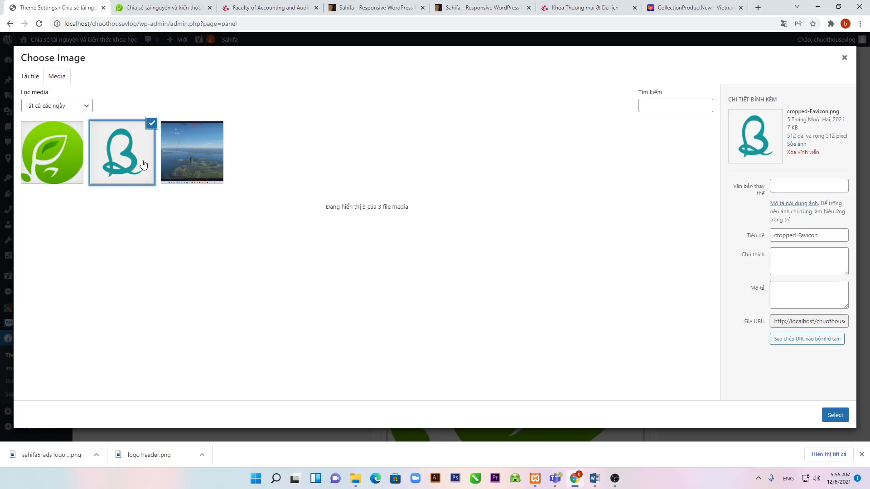
click(143, 164)
click(143, 164)
click(835, 415)
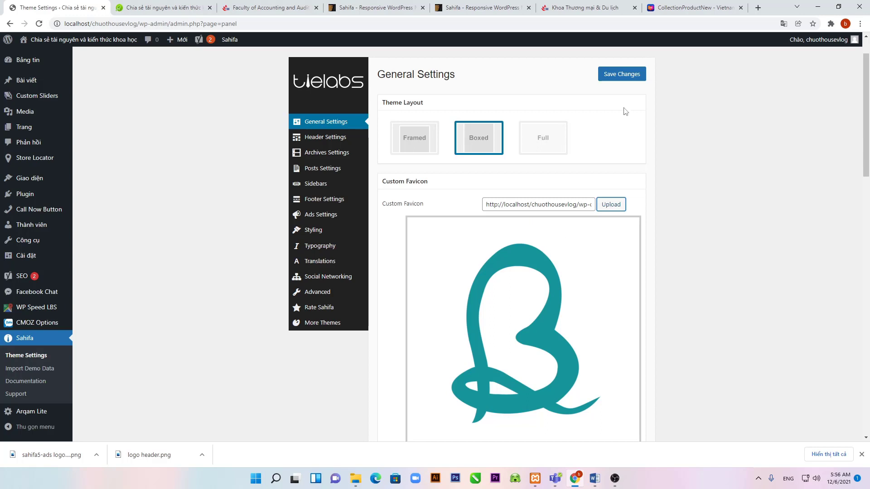
- Save the theme settings and reload the front page to confirm the boxed layout
click(639, 78)
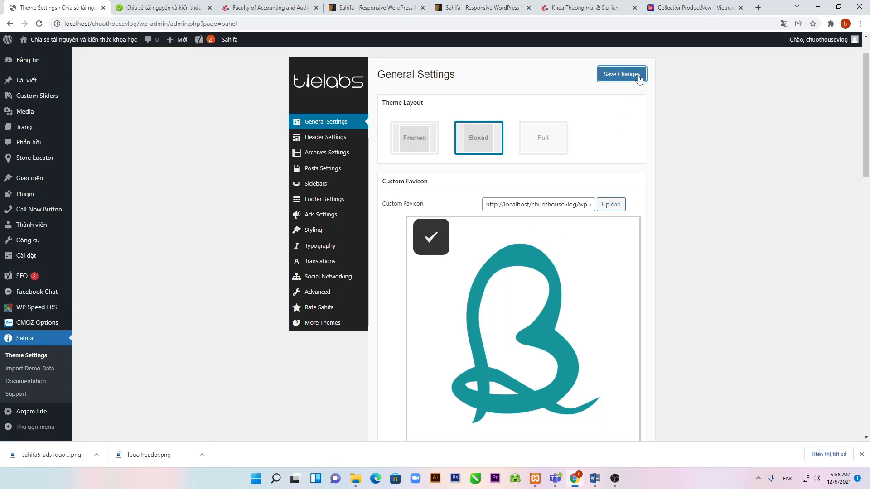
click(153, 12)
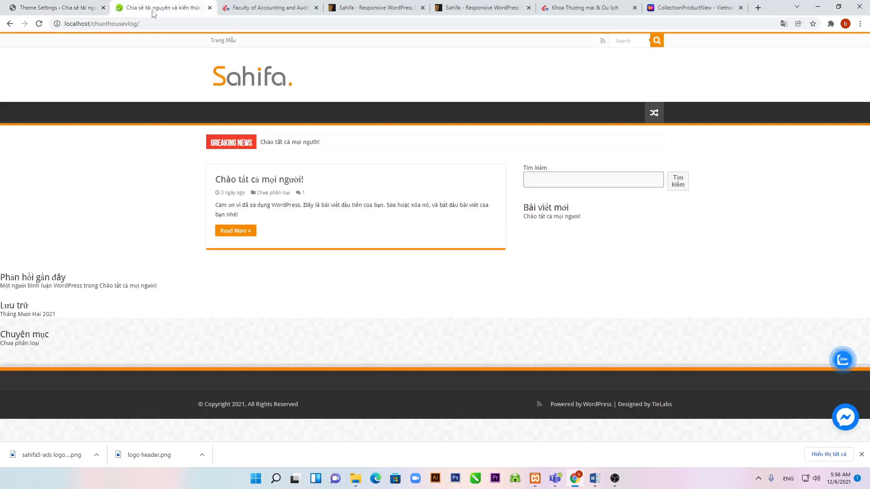
key(F5)
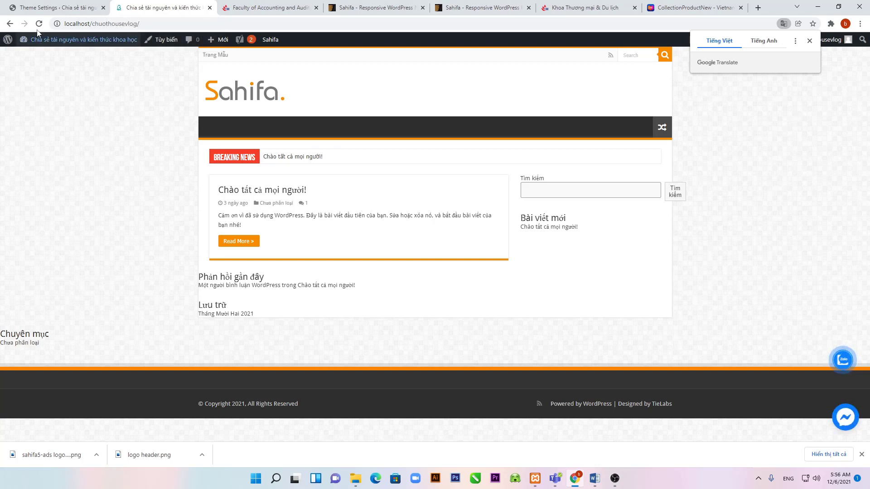
click(28, 8)
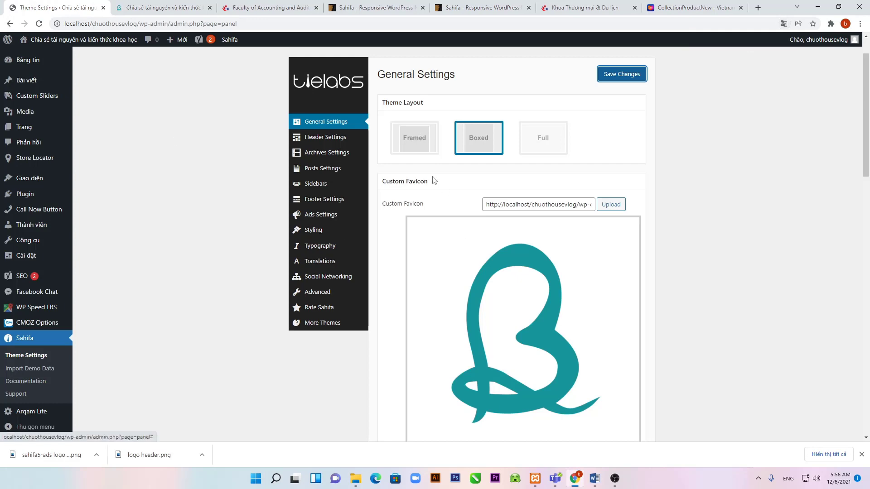
- Scroll through the remaining General Settings options, then open Sahifa's Header Settings
scroll(455, 322, down, 9)
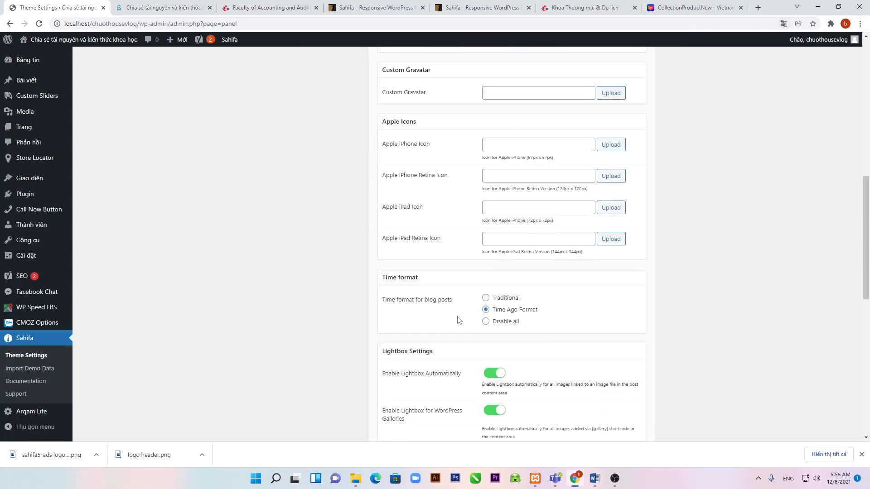
scroll(458, 319, down, 8)
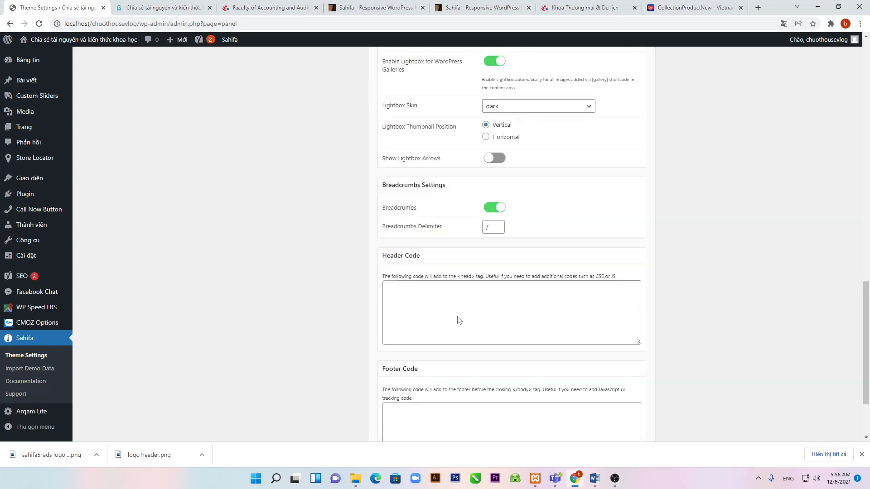
scroll(458, 319, down, 3)
scroll(458, 320, up, 20)
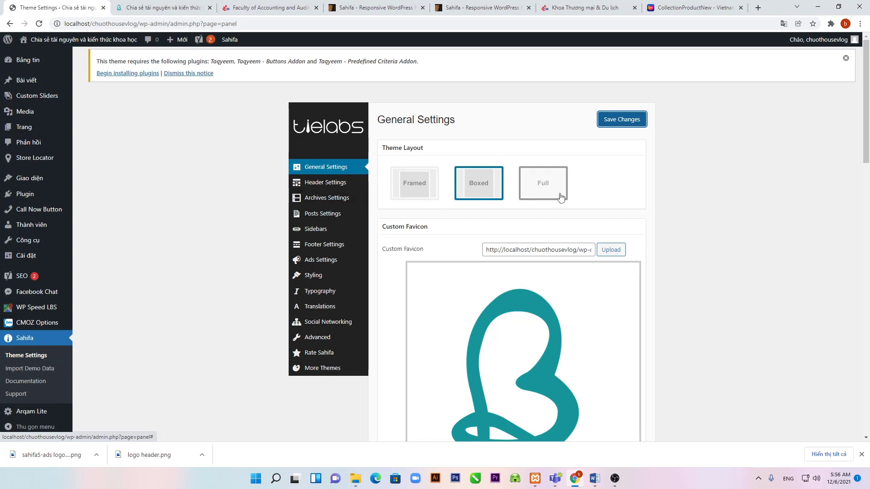
drag(439, 150, 378, 151)
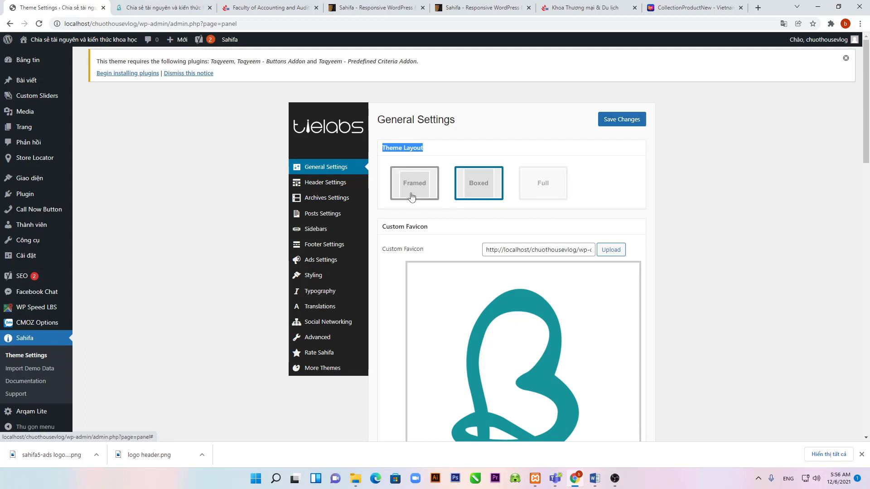
click(327, 182)
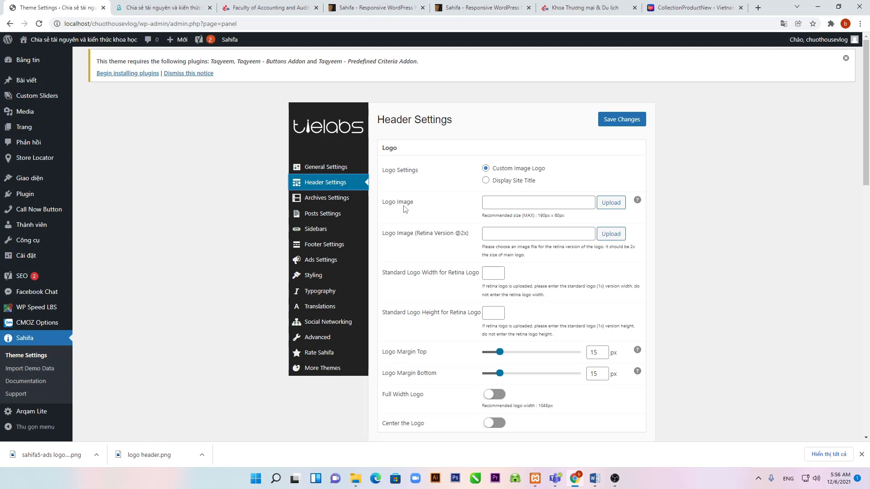
click(249, 4)
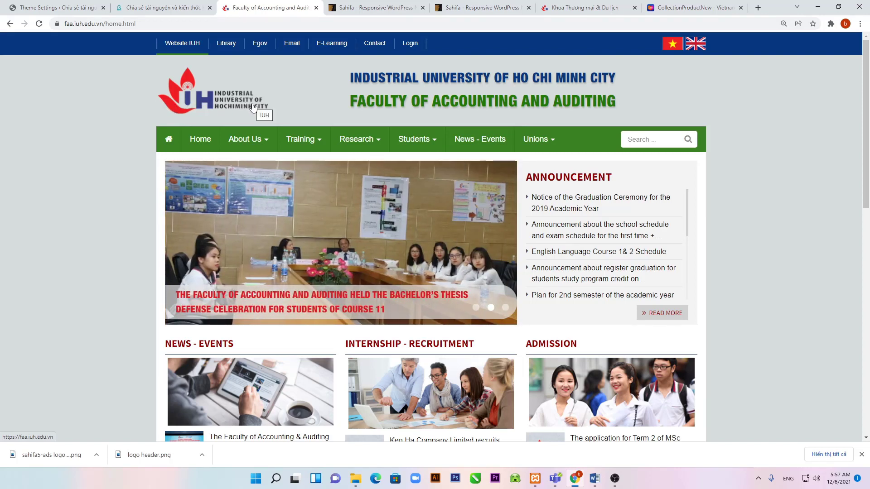
click(134, 7)
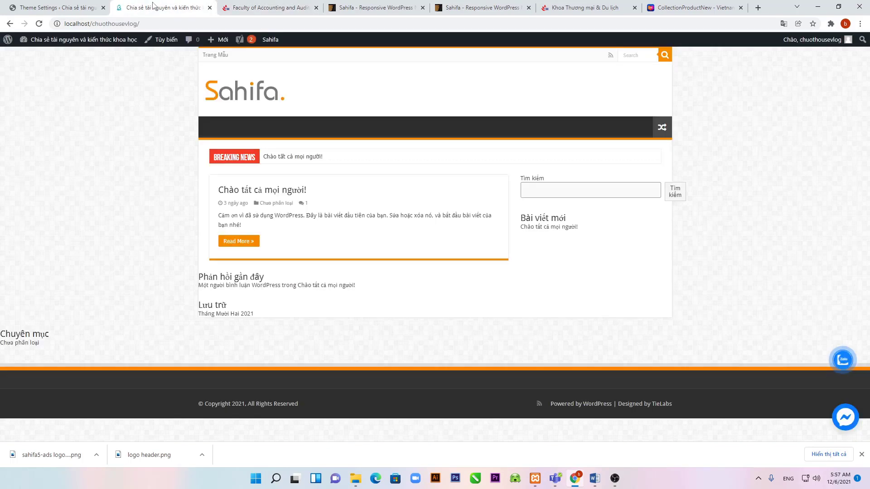
click(59, 7)
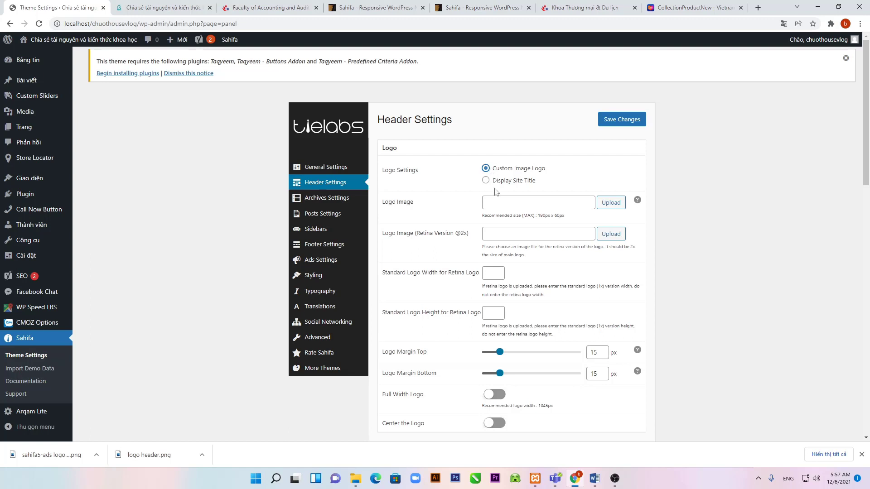
- Upload logo header.png and set the Sahifa image as the header Logo Image
click(500, 204)
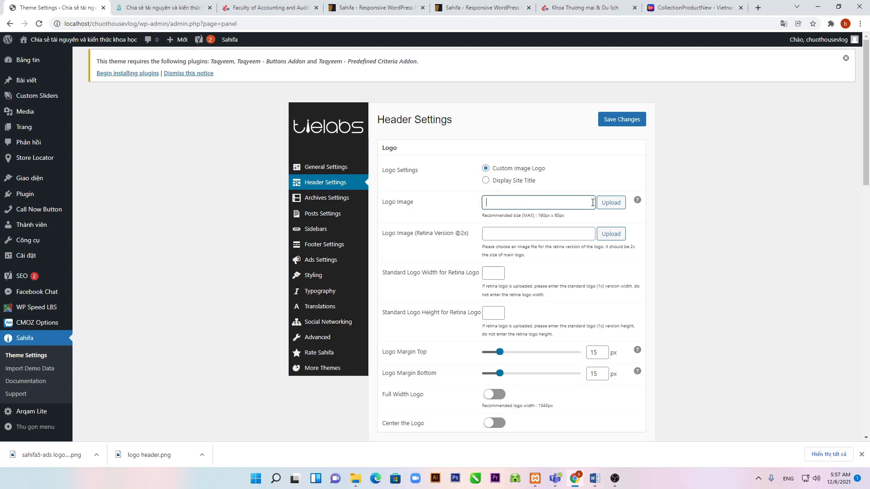
click(611, 203)
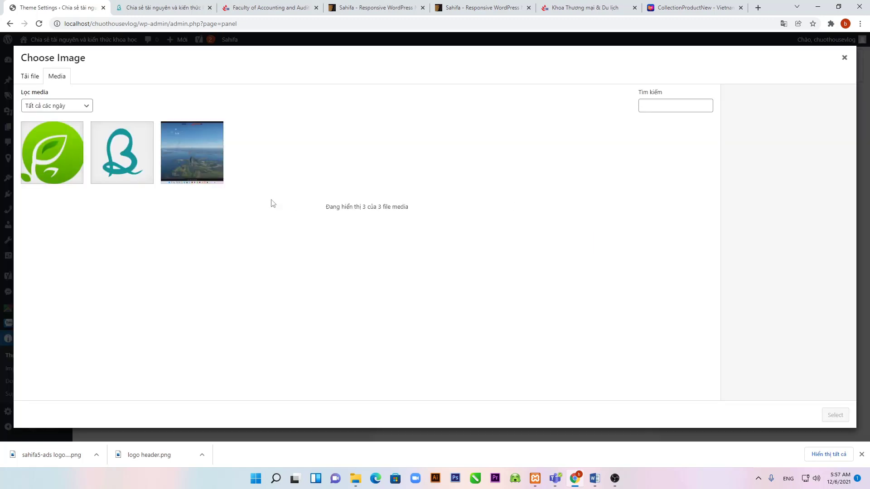
click(30, 76)
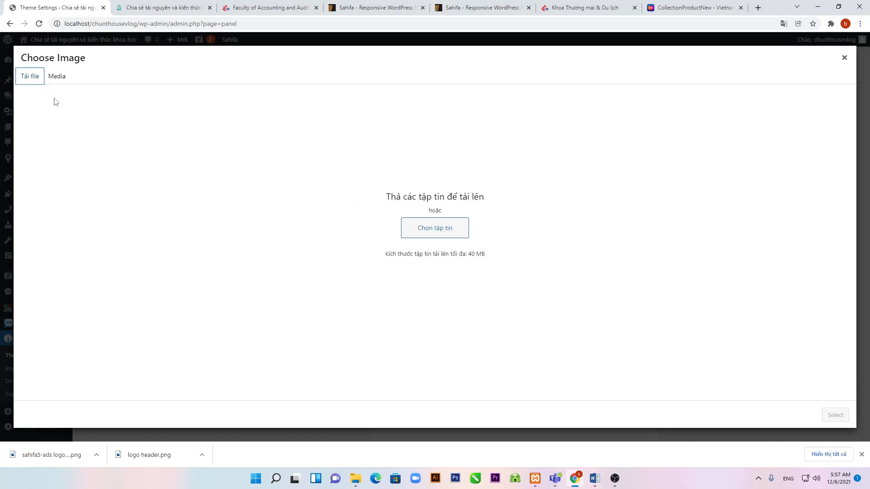
click(419, 233)
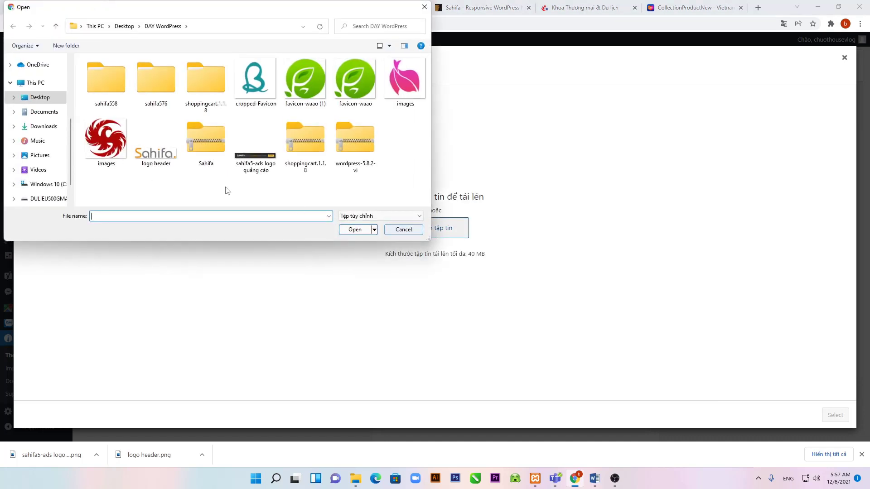
click(138, 157)
double_click(156, 161)
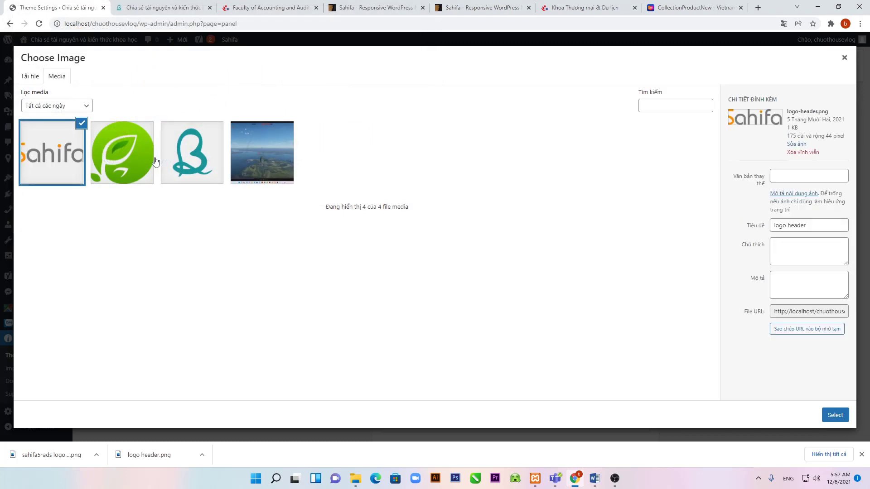
click(62, 164)
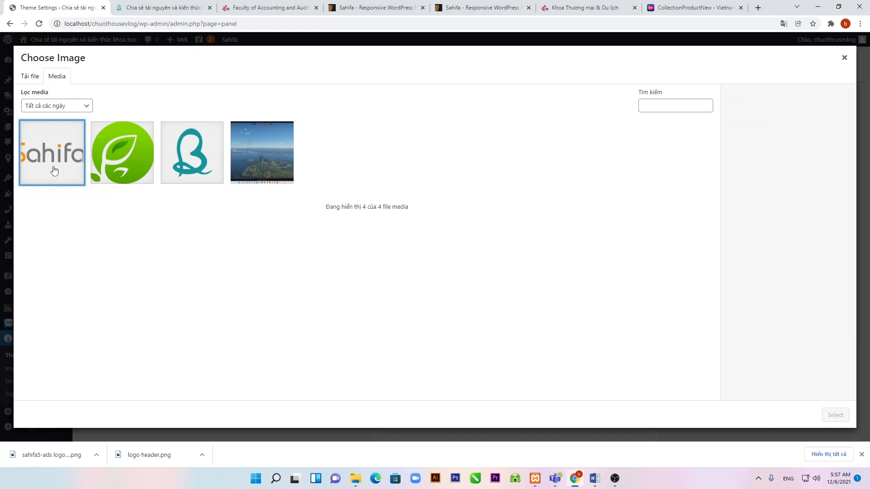
click(53, 170)
click(831, 415)
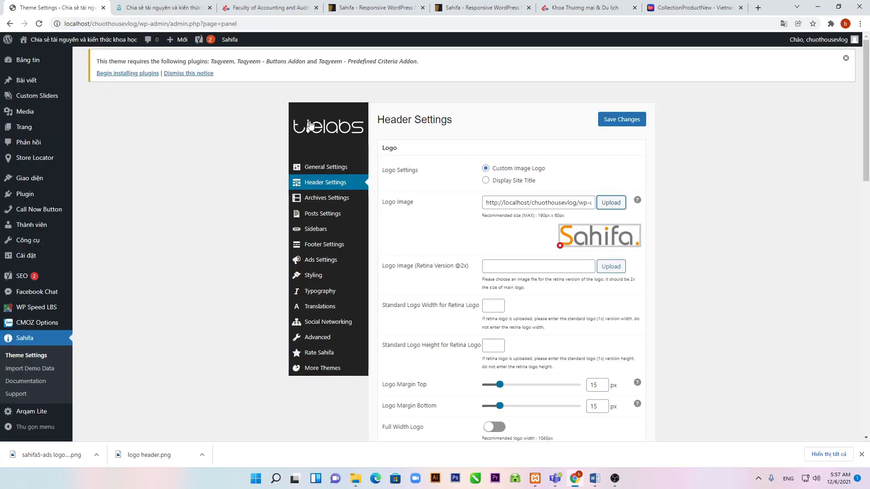
- Compare the site's front page with the Sahifa header settings
click(186, 9)
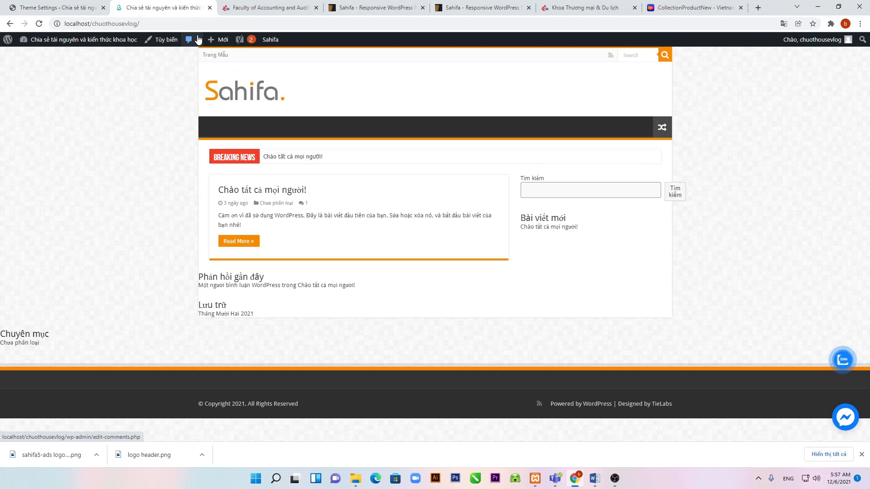
click(58, 8)
click(162, 9)
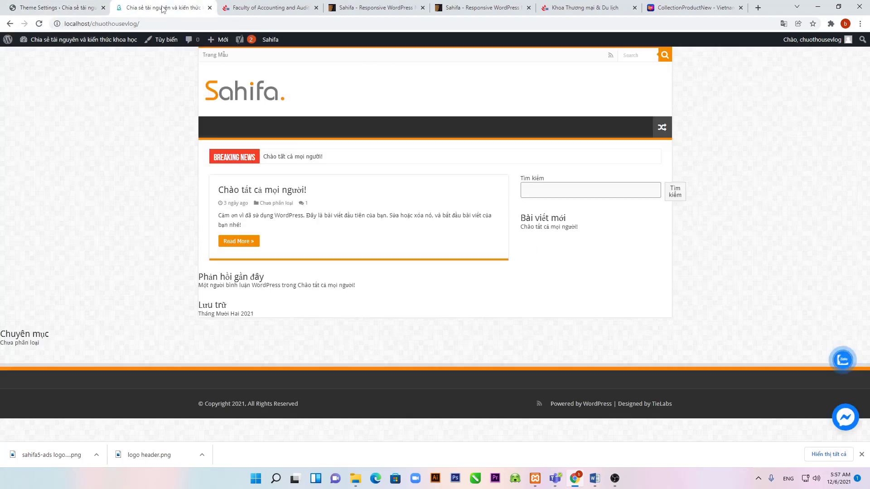
click(54, 8)
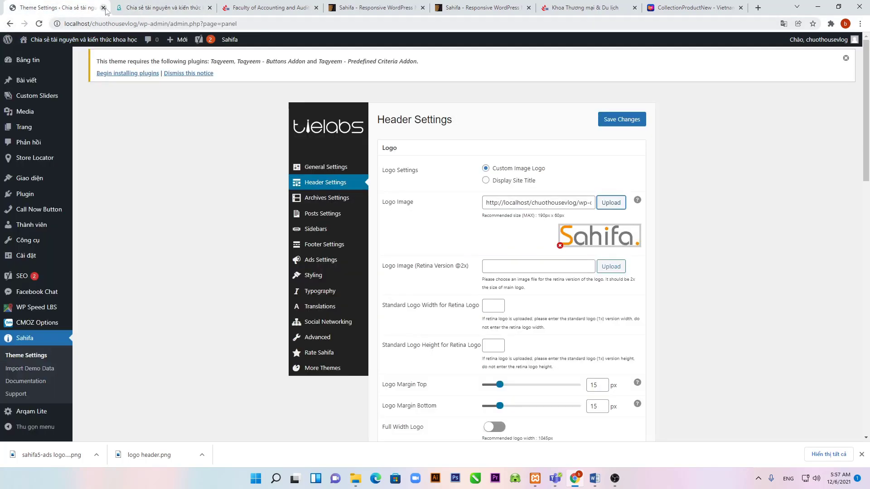
click(133, 9)
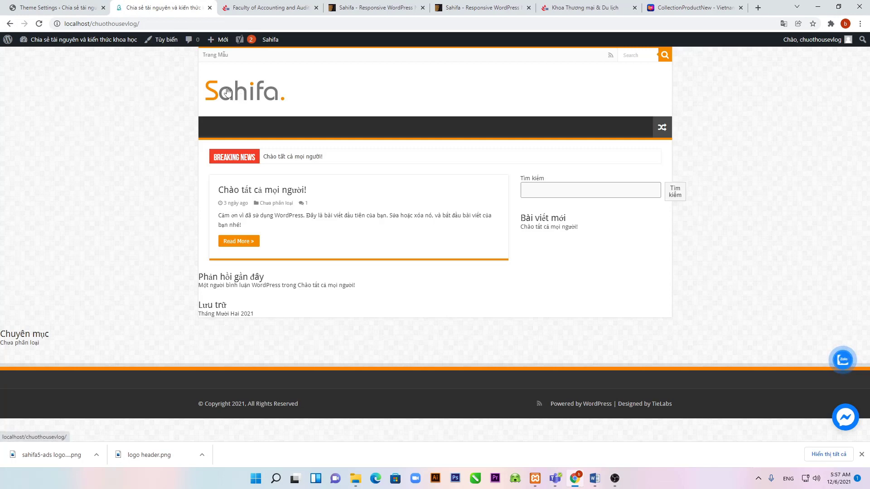
click(78, 9)
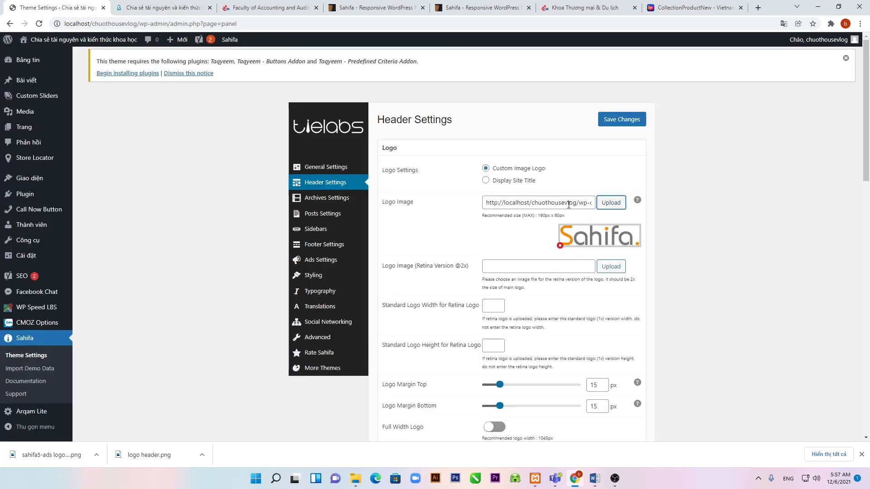
- Set the green leaf image as the header Logo Image and save the changes
click(610, 204)
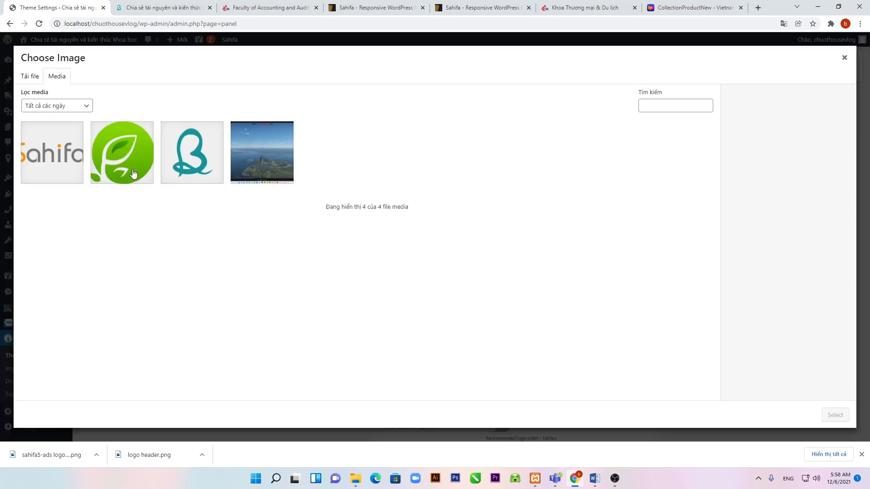
click(121, 173)
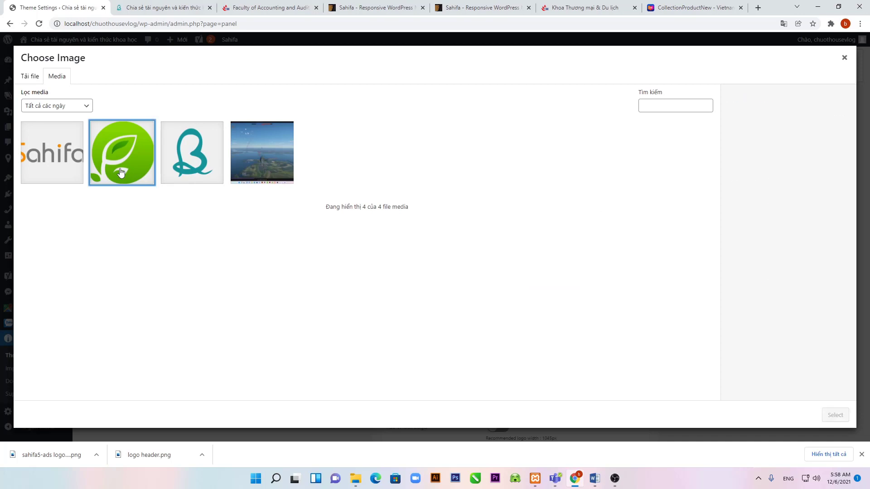
click(835, 416)
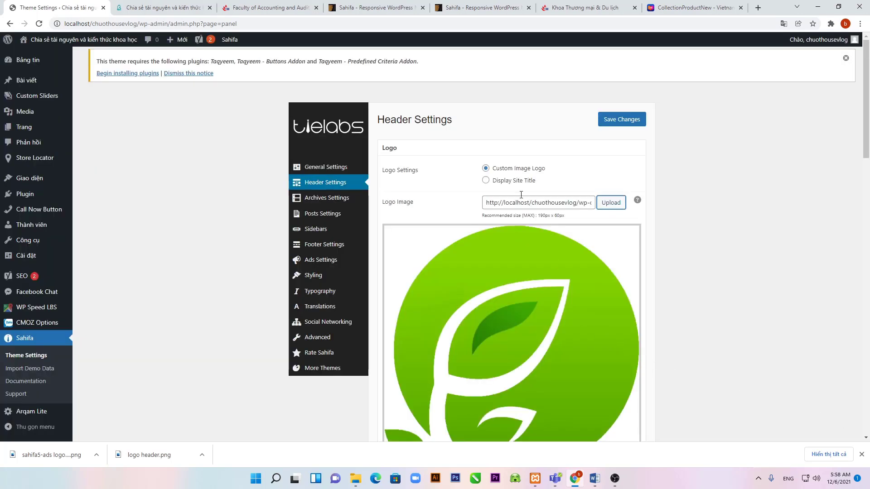
scroll(477, 337, down, 4)
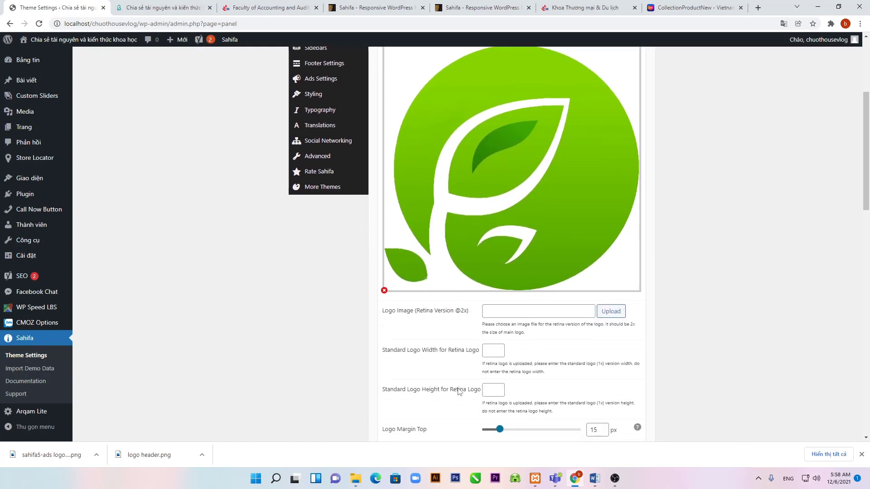
scroll(553, 251, up, 4)
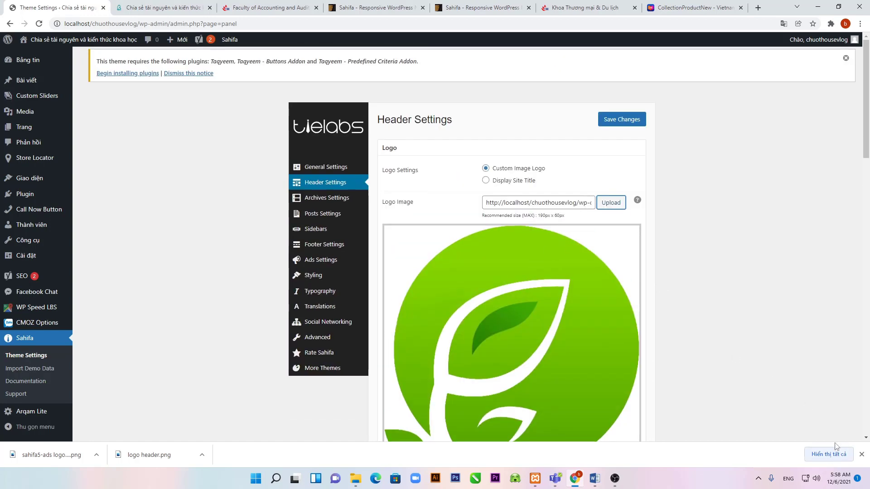
scroll(712, 305, down, 3)
scroll(713, 293, up, 3)
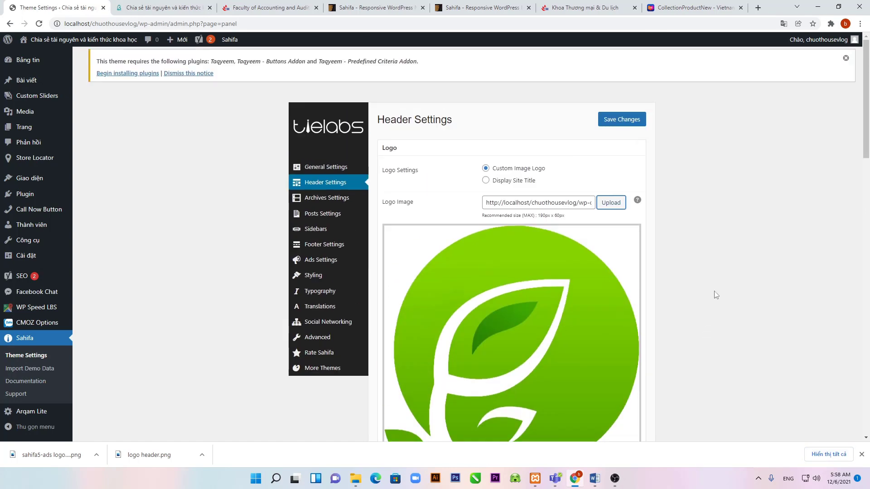
click(632, 120)
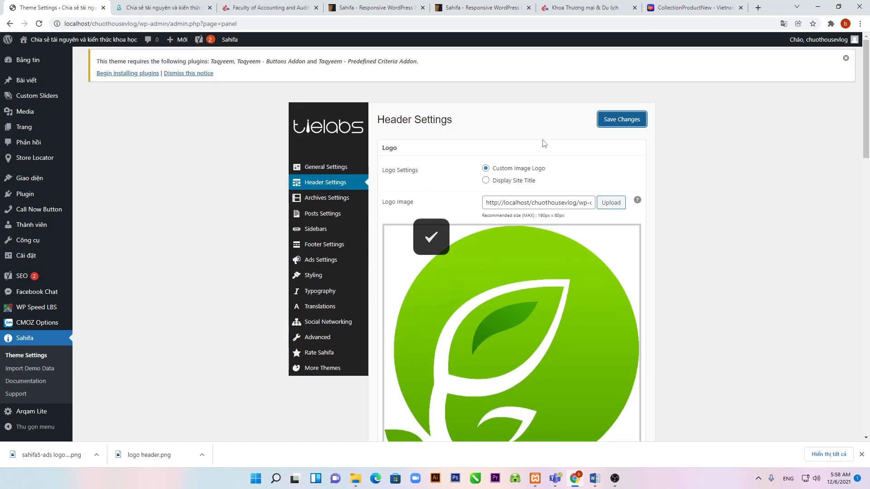
- Reload the front page to confirm the green leaf logo appears in the header
click(131, 8)
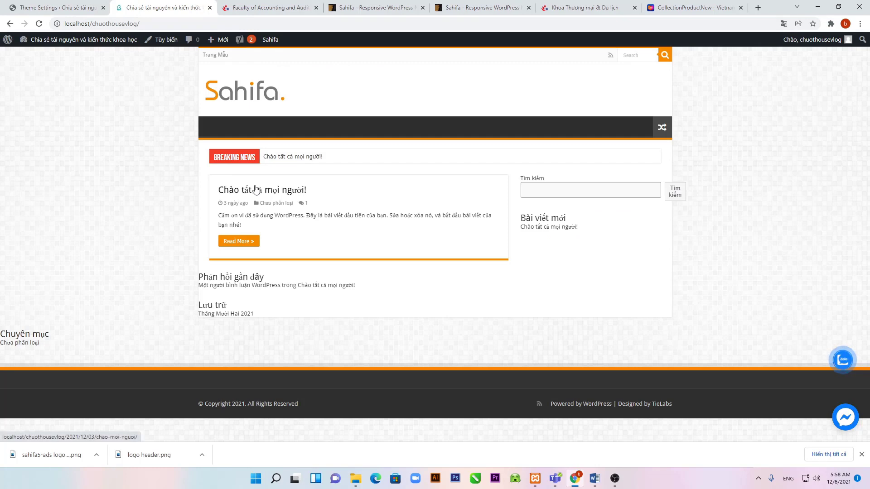
click(39, 24)
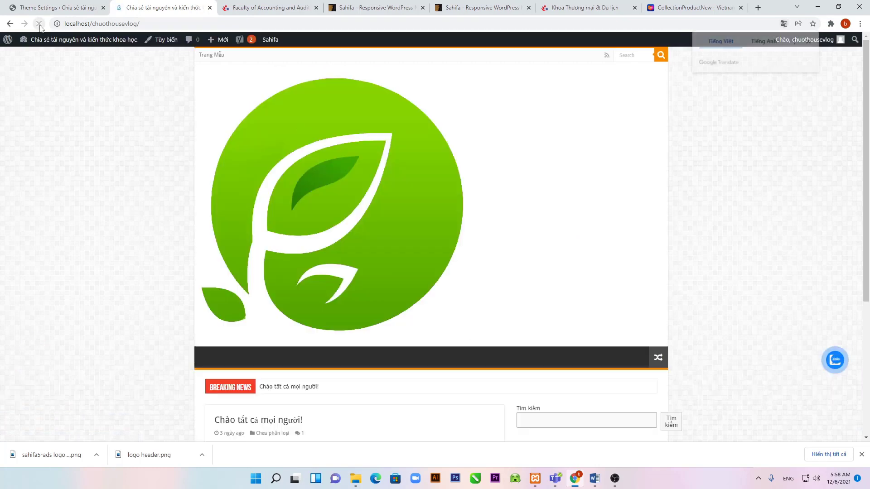
scroll(317, 292, down, 3)
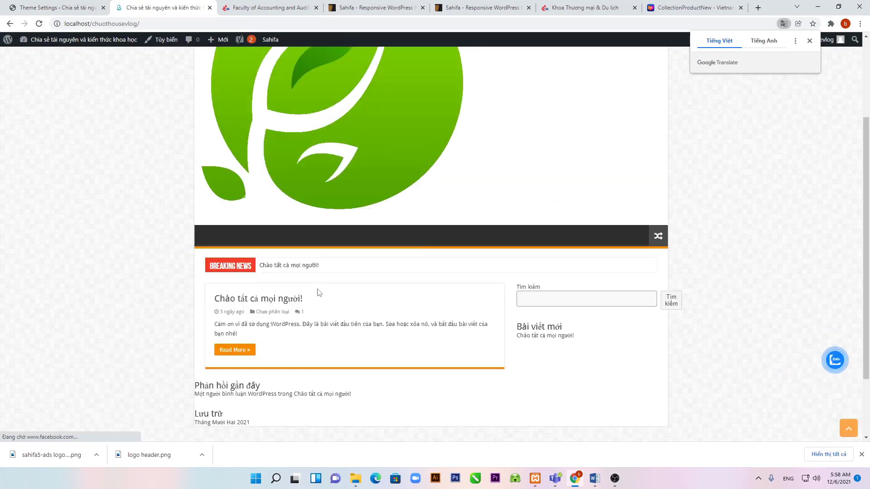
scroll(317, 293, up, 3)
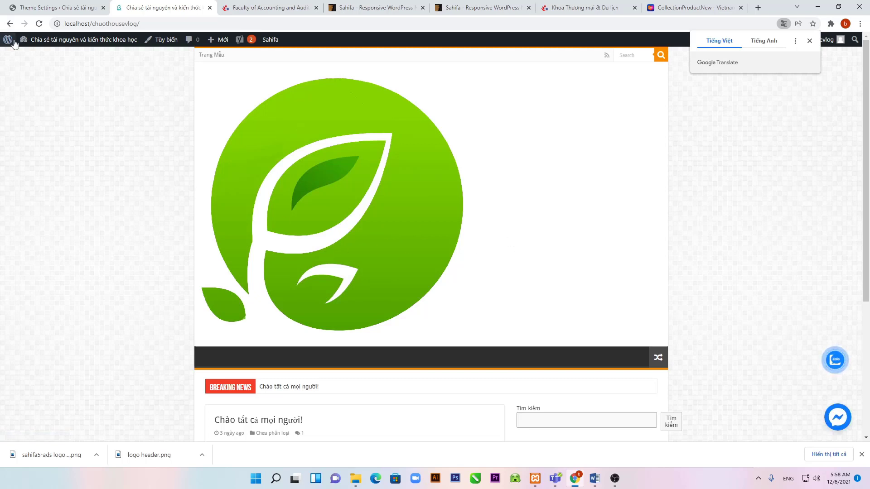
click(10, 24)
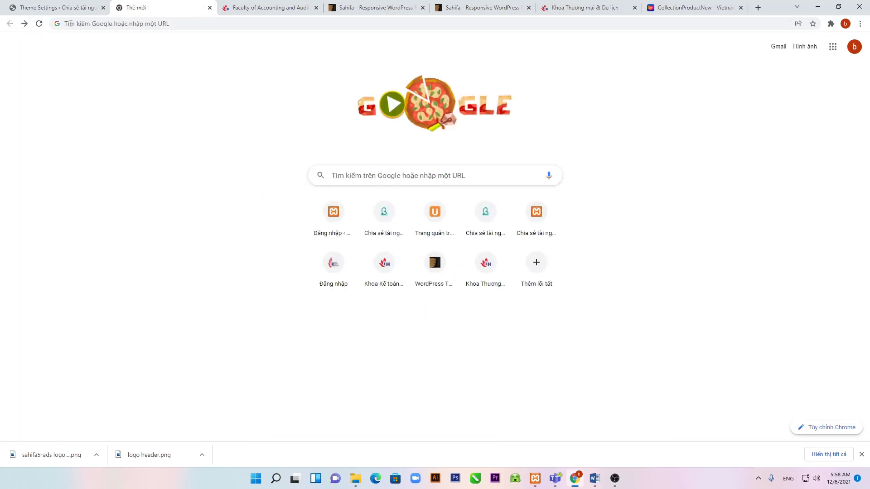
click(25, 24)
key(ctrl+shift+Tab)
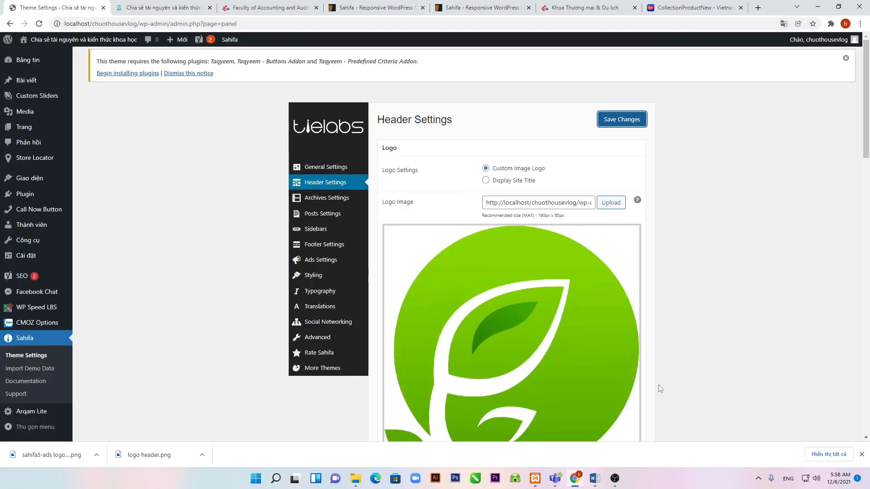
- Set the Sahifa logo header image back as the Logo Image and save
click(611, 204)
click(60, 166)
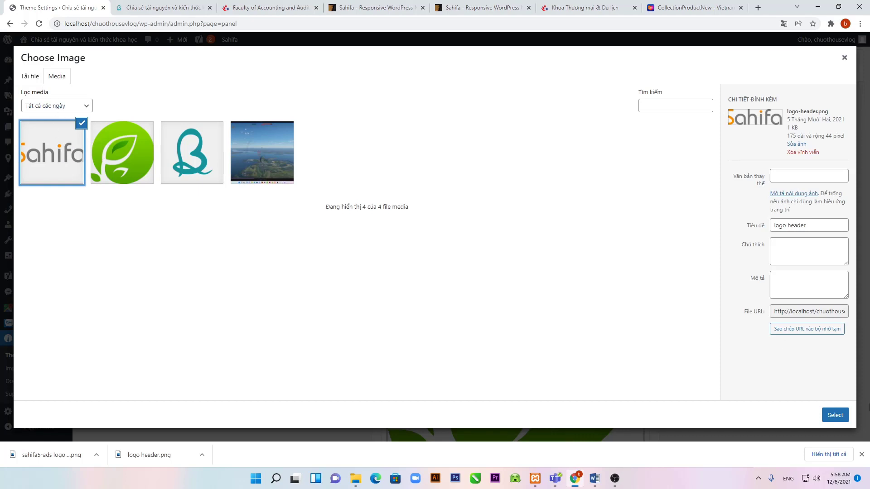
click(836, 419)
click(621, 125)
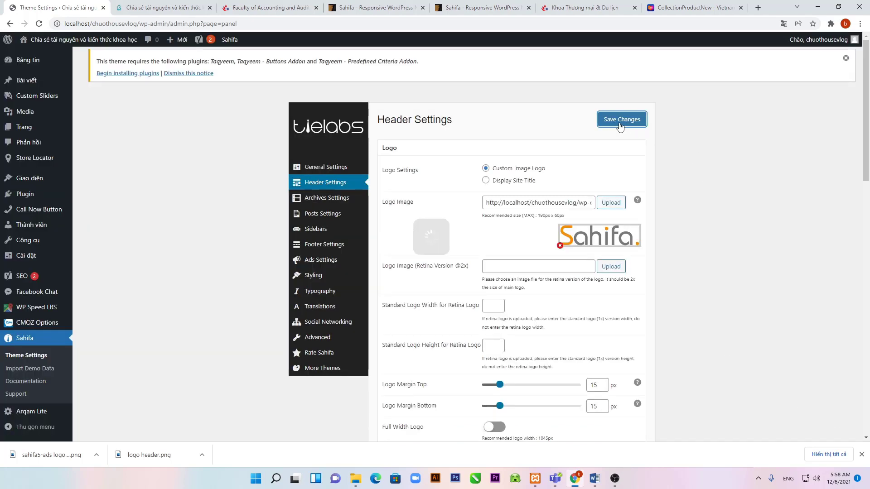
- Reload the front page to verify the Sahifa logo is shown again
click(155, 6)
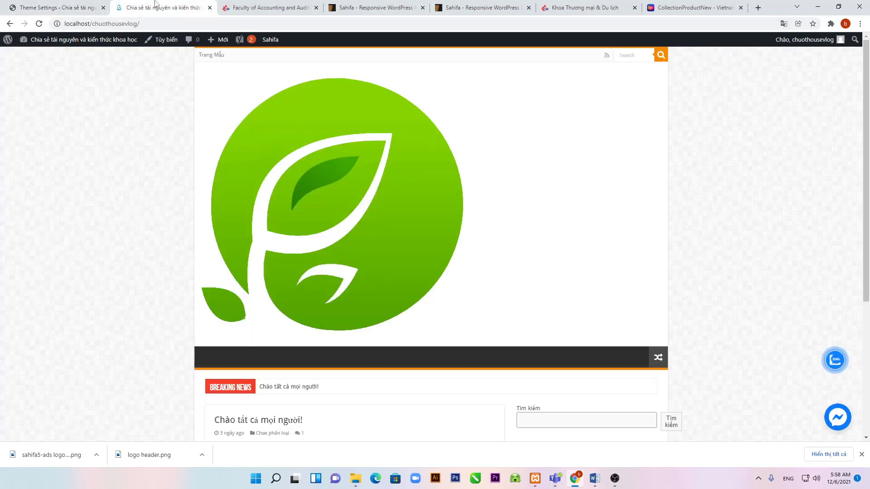
click(39, 24)
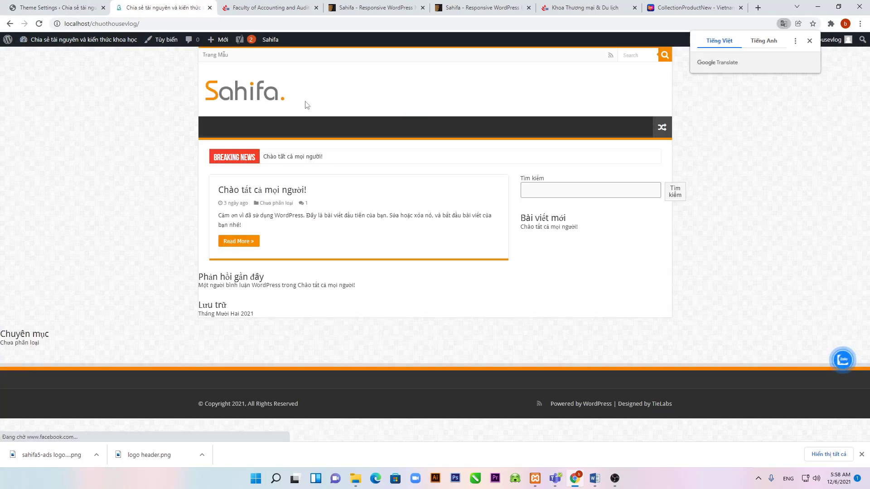
click(82, 7)
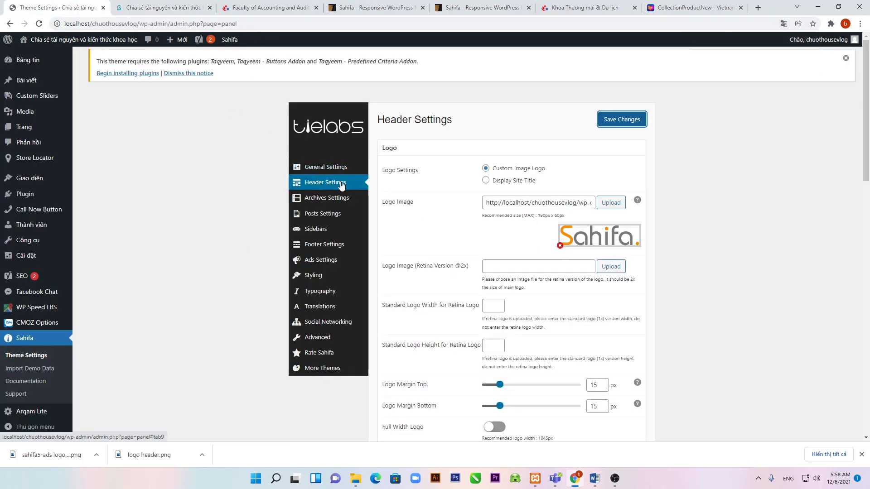
- Review the Sahifa Archives Settings options
scroll(431, 273, down, 10)
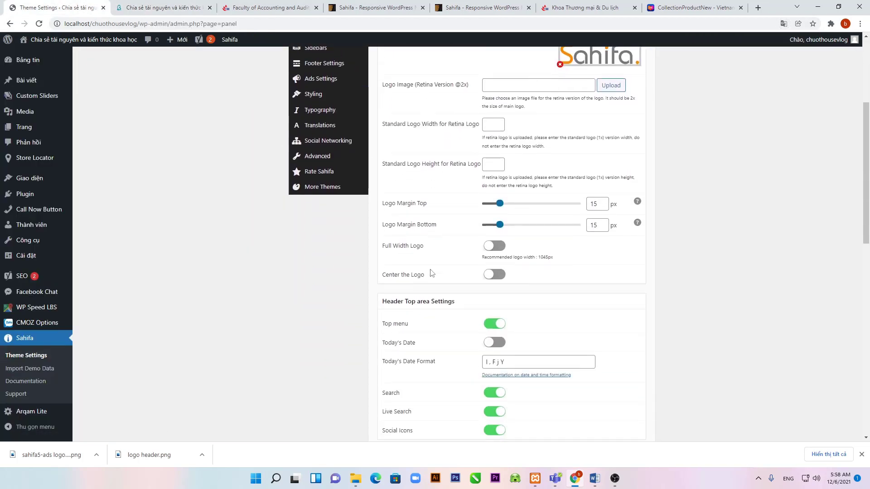
scroll(432, 273, down, 5)
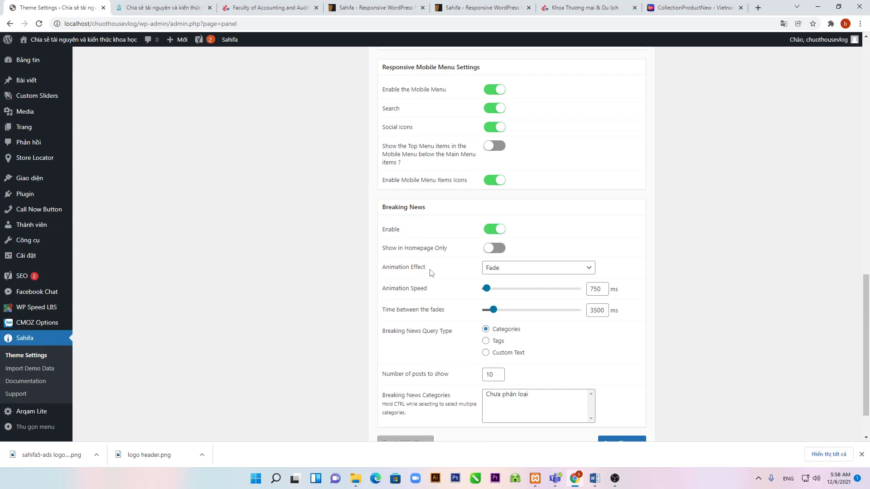
scroll(432, 272, down, 1)
scroll(432, 272, up, 10)
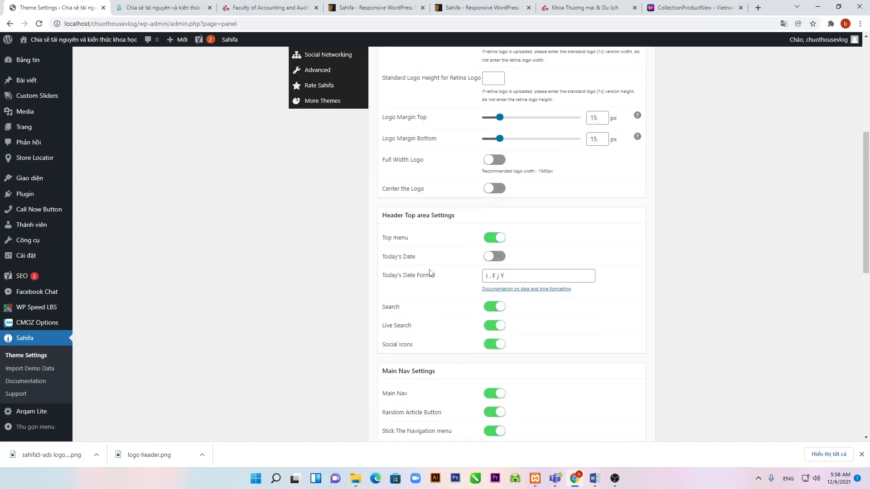
scroll(431, 273, up, 6)
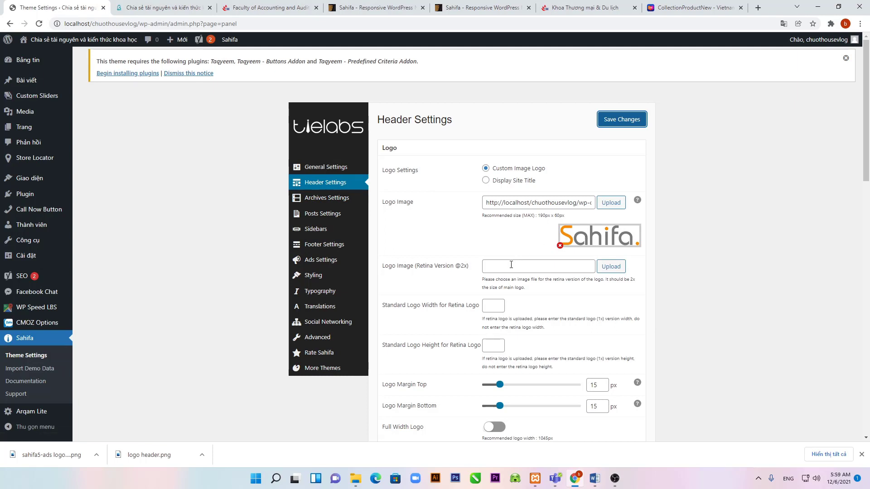
click(320, 202)
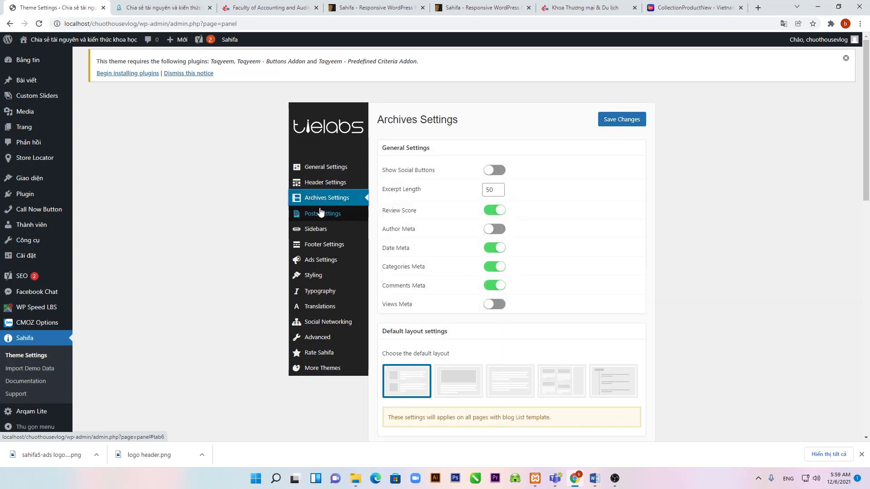
scroll(453, 336, down, 6)
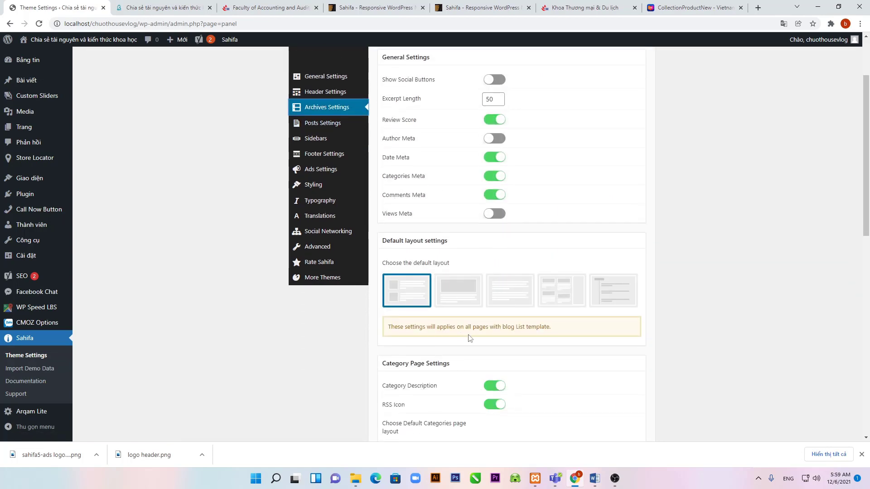
scroll(474, 339, down, 6)
scroll(474, 336, up, 12)
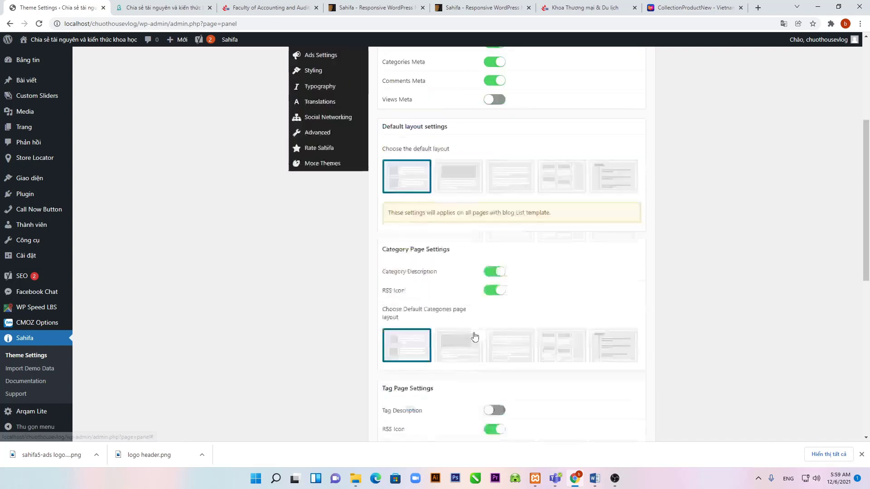
- Review the Posts Settings options, then bring up the Sidebars settings
click(317, 219)
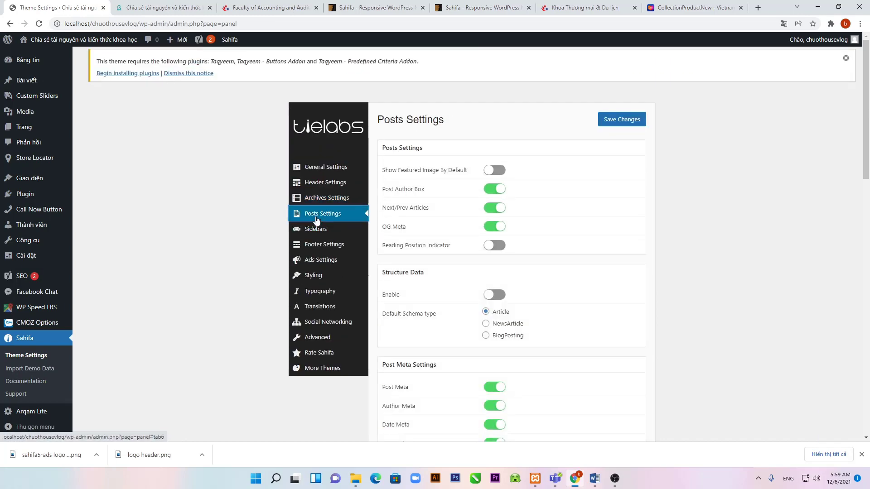
scroll(437, 361, down, 6)
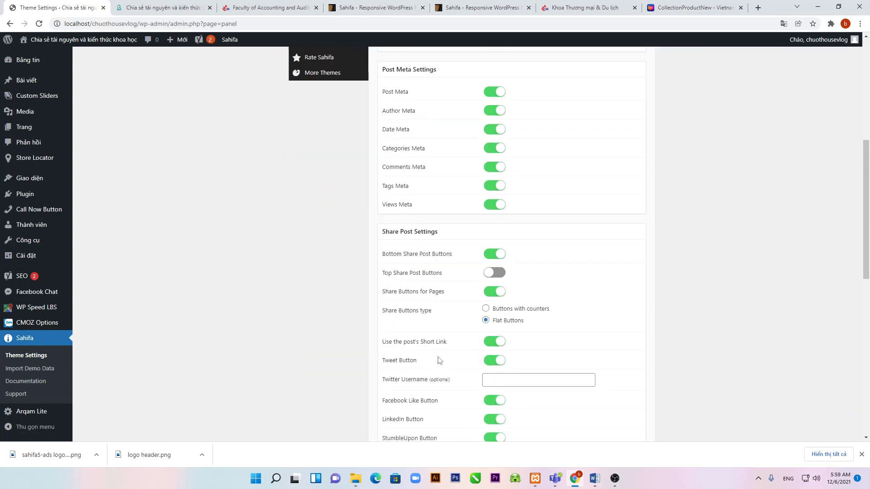
scroll(439, 360, up, 4)
scroll(438, 360, down, 14)
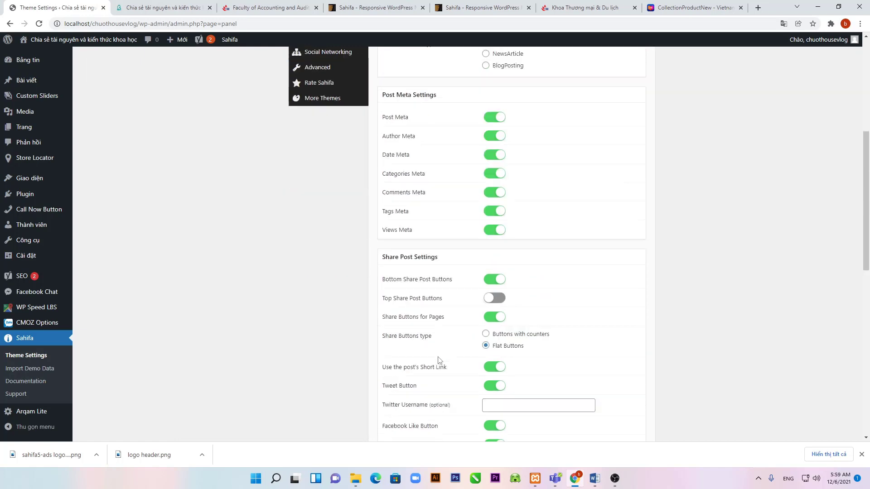
scroll(438, 360, up, 6)
scroll(439, 360, up, 8)
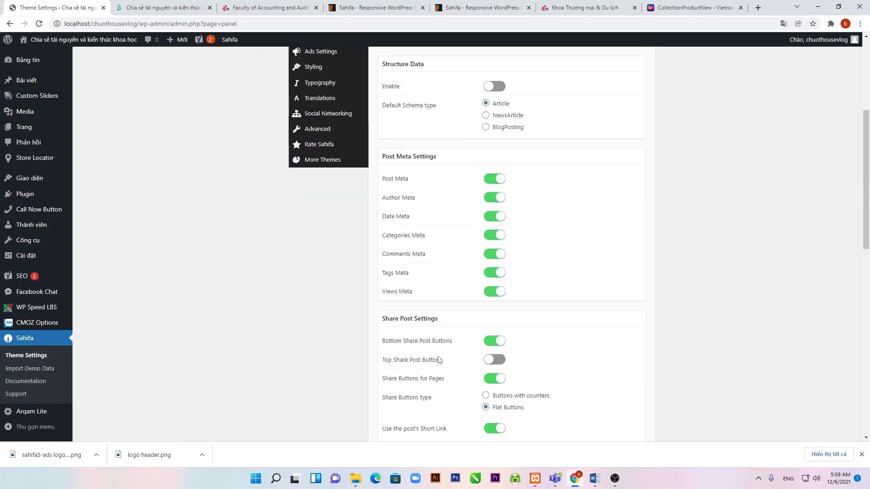
click(318, 228)
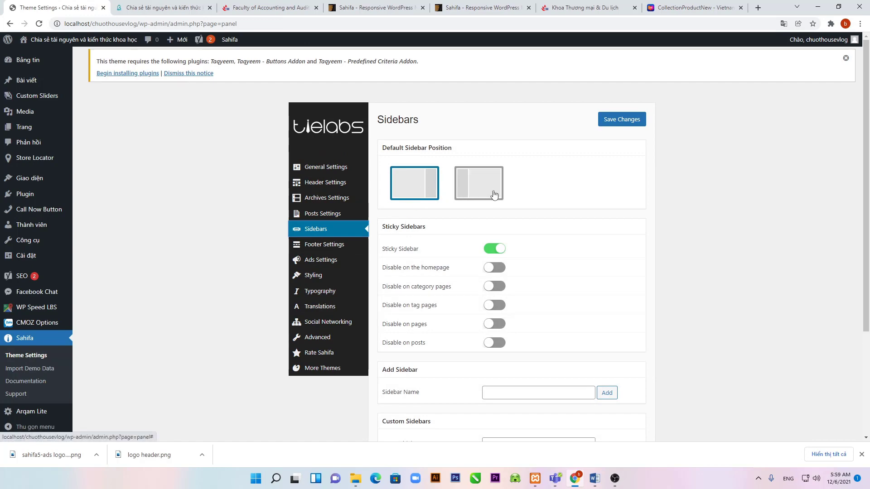
click(471, 9)
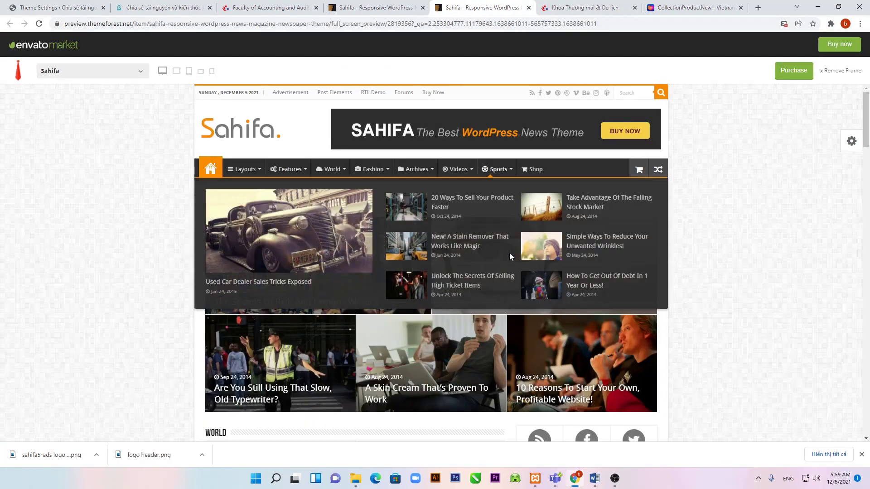
scroll(575, 330, down, 3)
scroll(575, 331, down, 8)
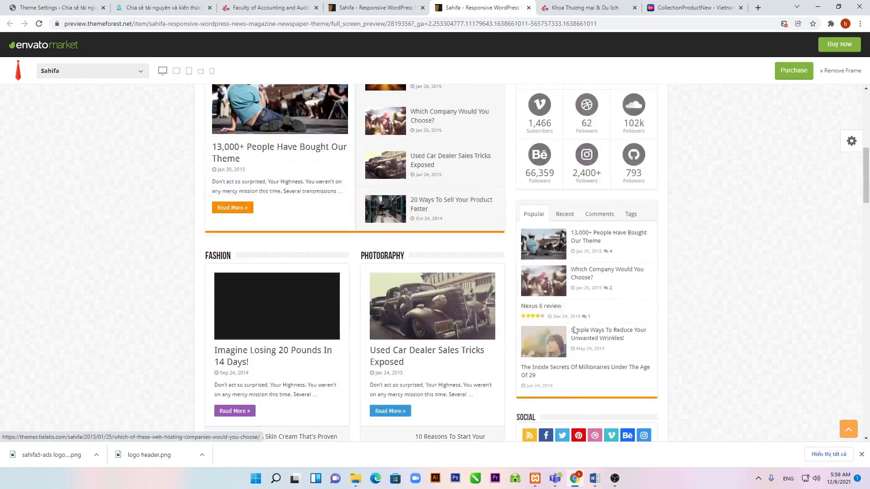
scroll(578, 340, up, 8)
scroll(589, 353, down, 6)
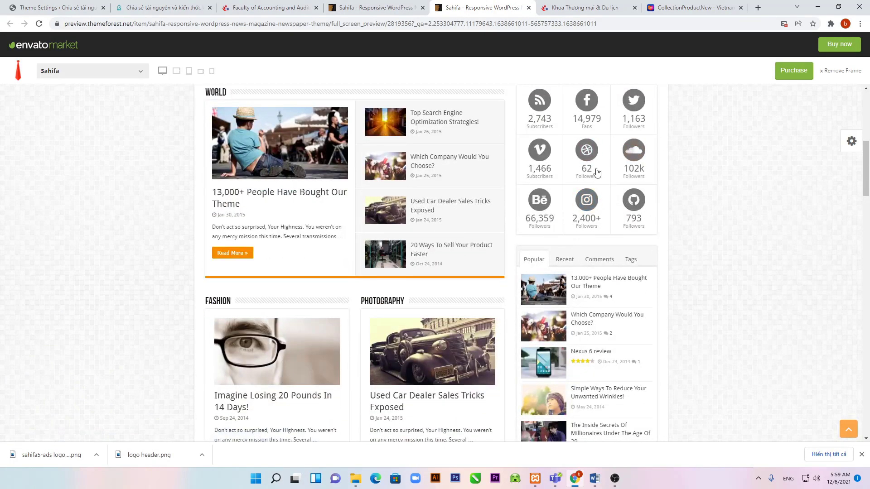
scroll(591, 358, down, 3)
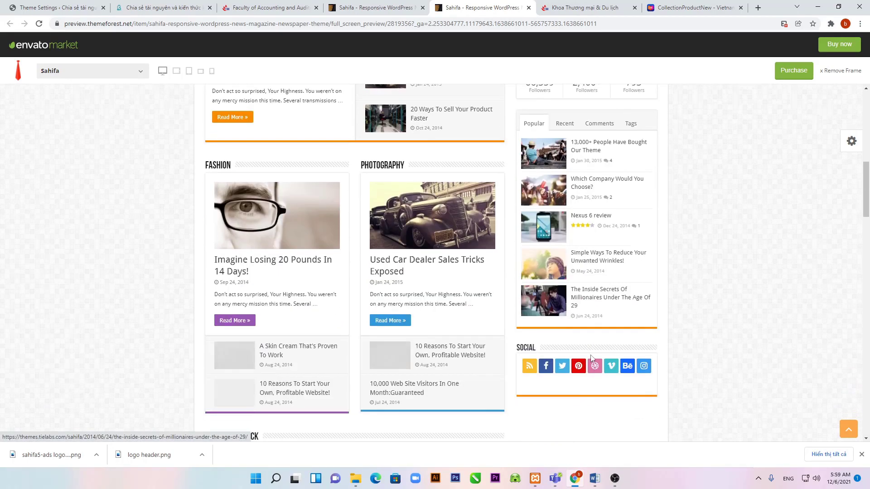
scroll(636, 324, up, 8)
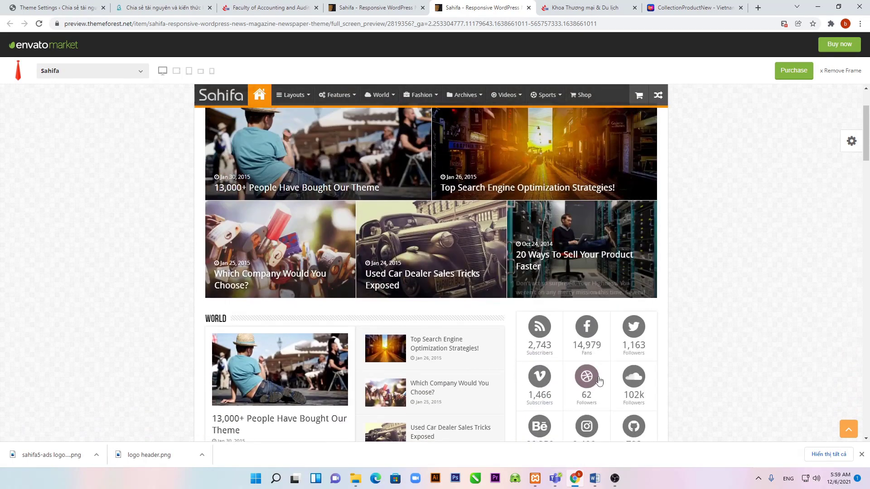
scroll(589, 376, down, 3)
scroll(599, 391, down, 3)
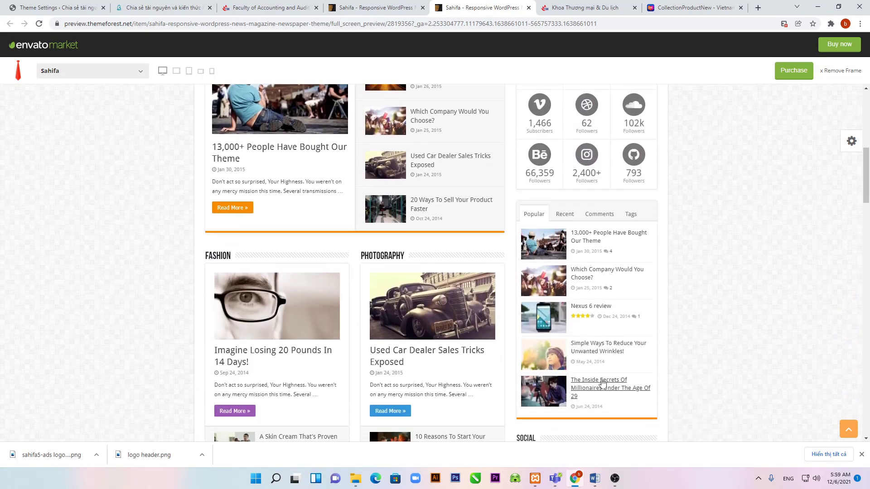
click(37, 8)
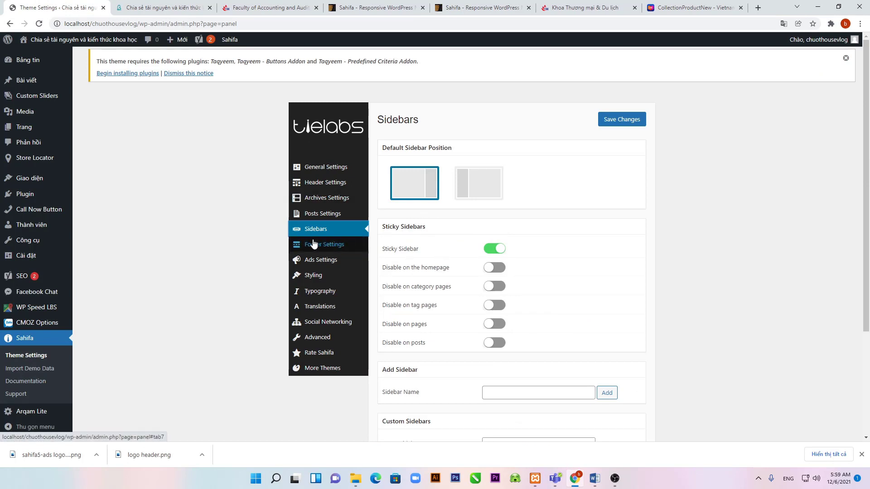
- Check the Footer Settings options against the footer on the live site
click(352, 247)
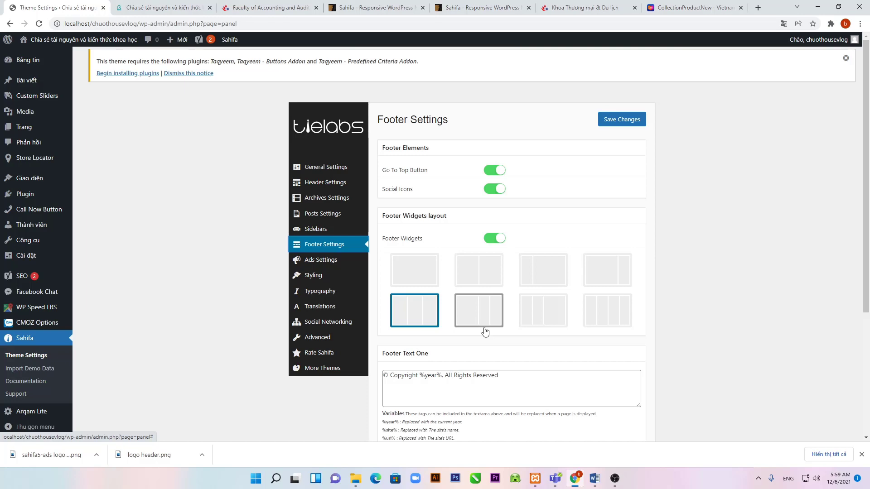
scroll(484, 331, down, 4)
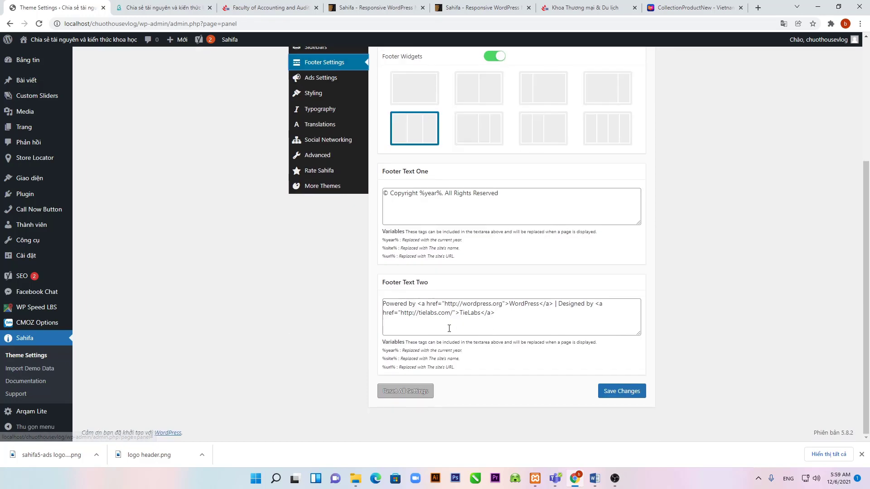
scroll(449, 328, up, 4)
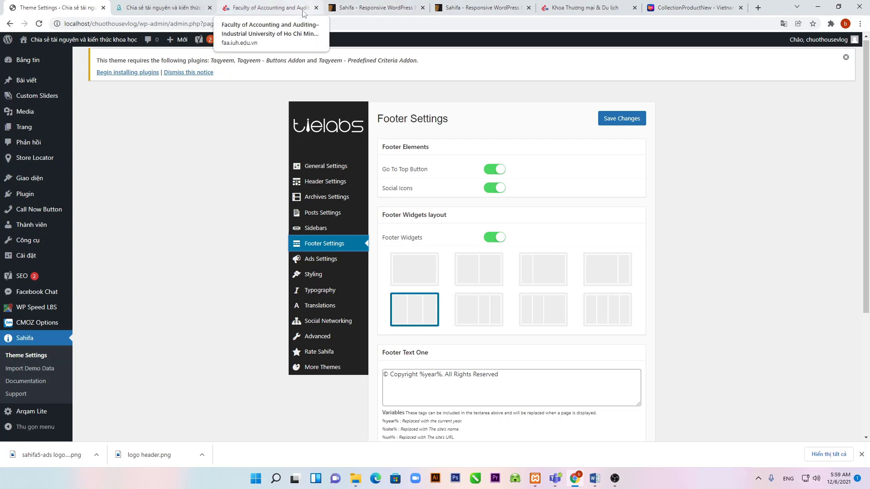
click(159, 7)
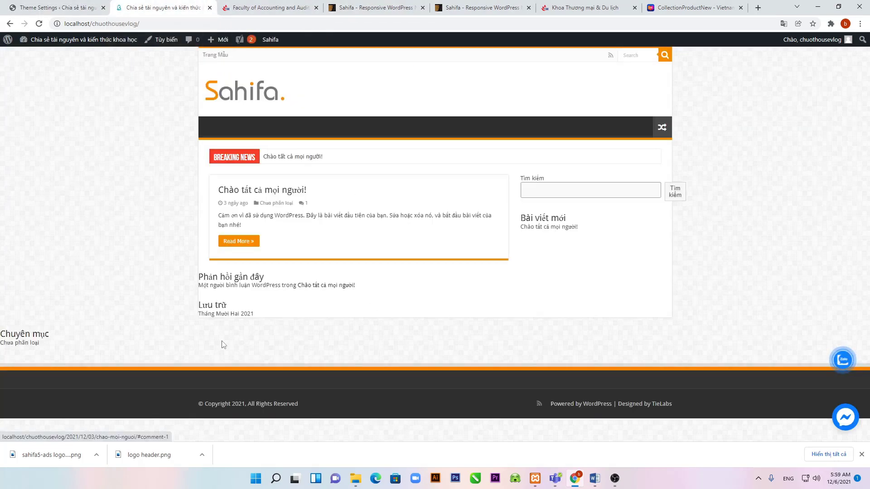
click(51, 7)
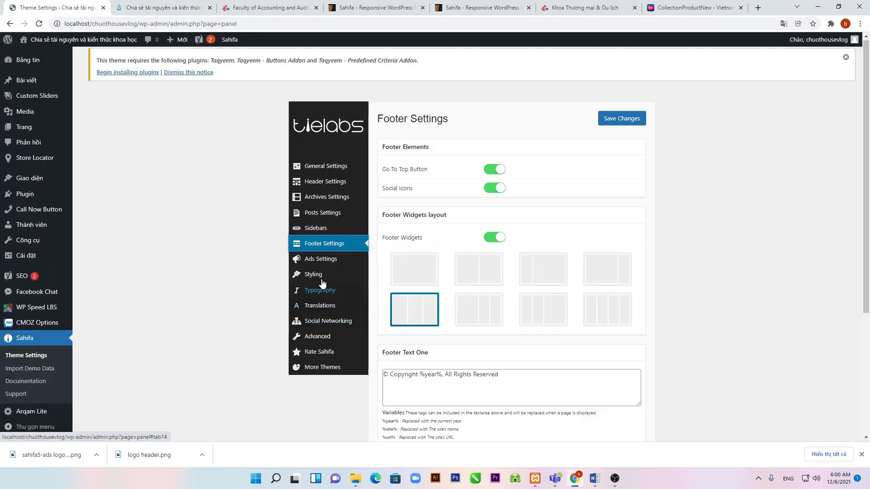
- Find the Top Banner Area in Ads Settings, then show the fct.iuh.edu.vn faculty site
click(319, 261)
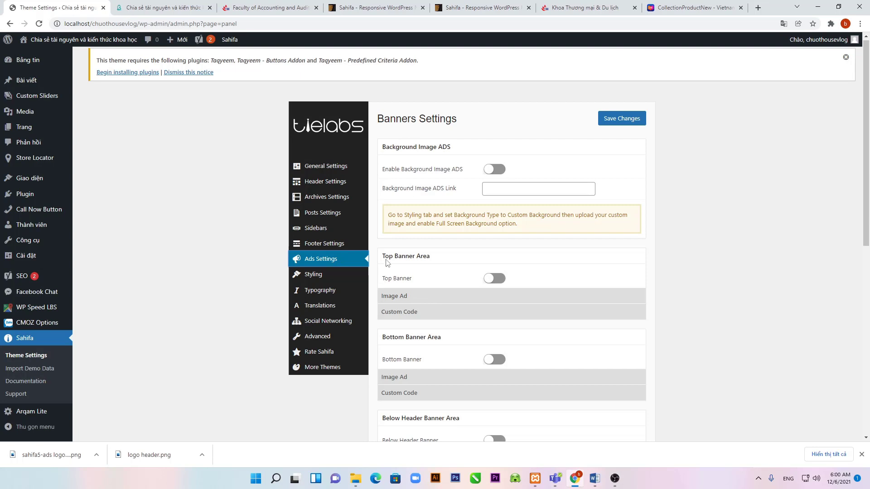
drag(382, 257, 446, 261)
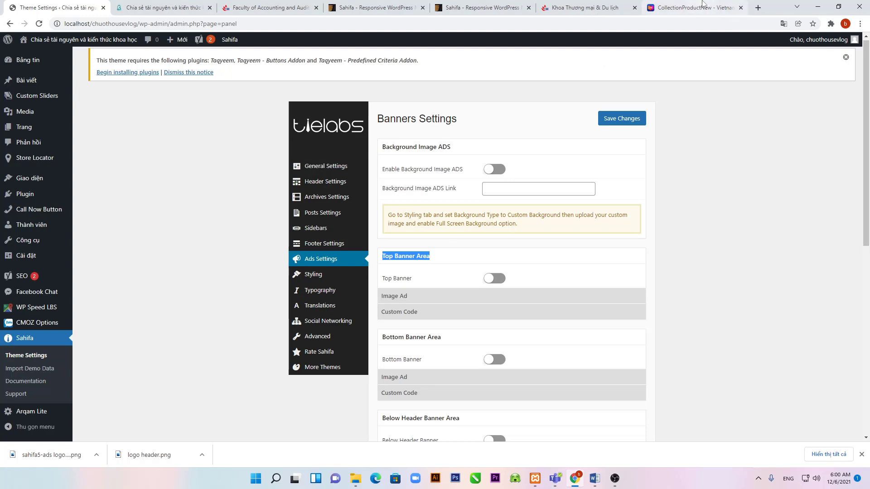
click(565, 16)
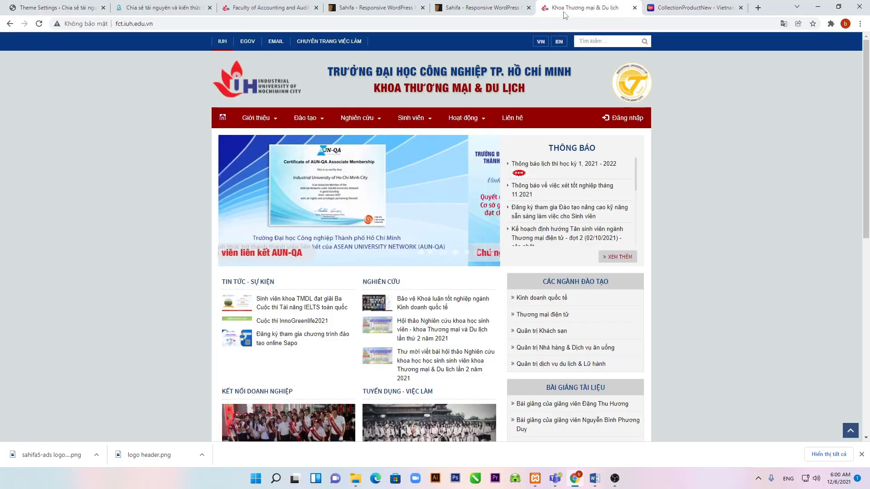
- Show the Sahifa demo's header banner, abandoning the Save image as attempt
click(484, 14)
click(401, 16)
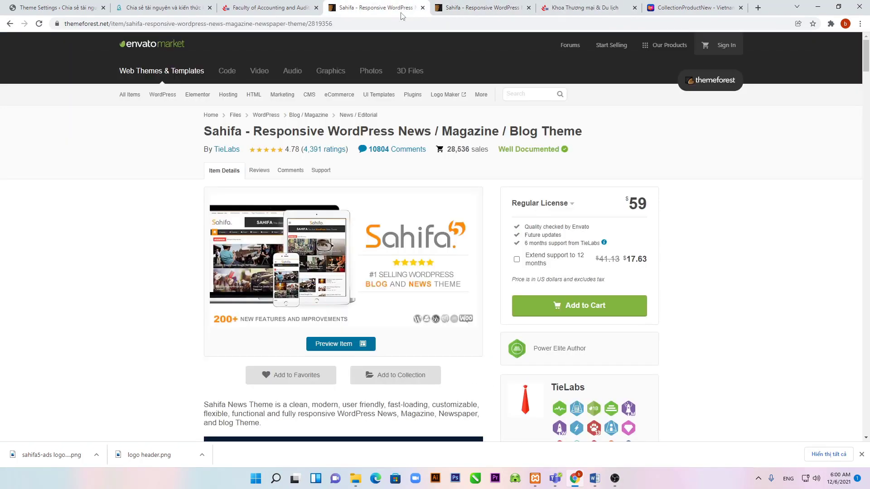
click(473, 7)
scroll(470, 220, up, 10)
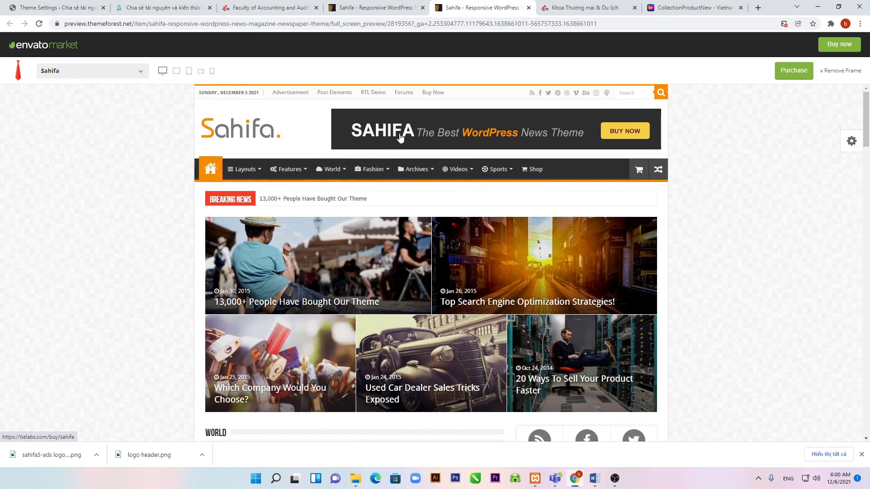
right_click(427, 132)
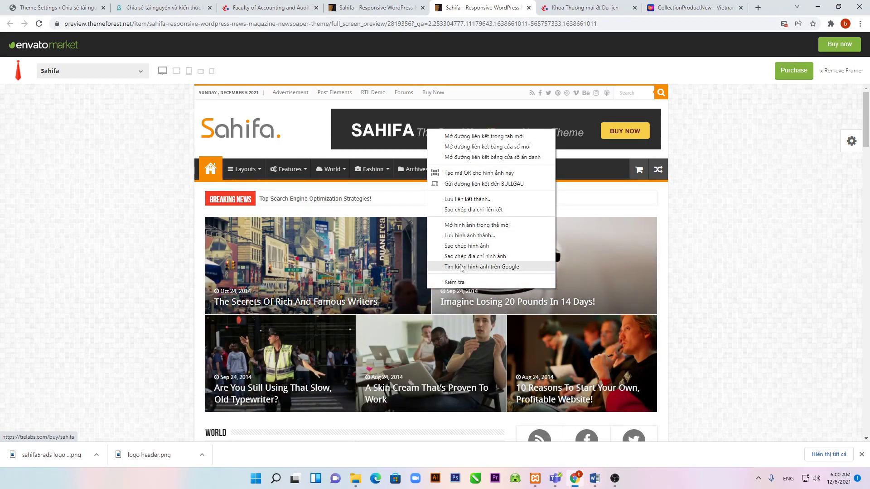
click(457, 236)
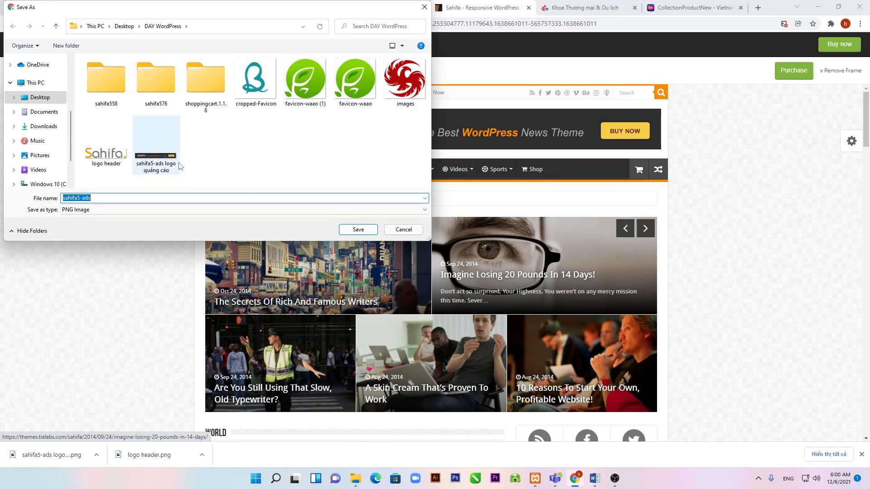
click(425, 7)
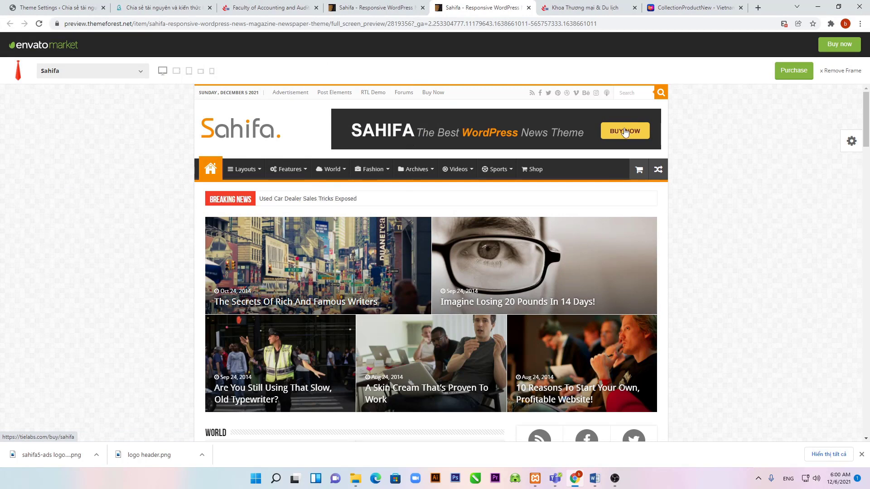
- Upload the sahifa5-ads image and set it as the Top Banner Image
click(52, 7)
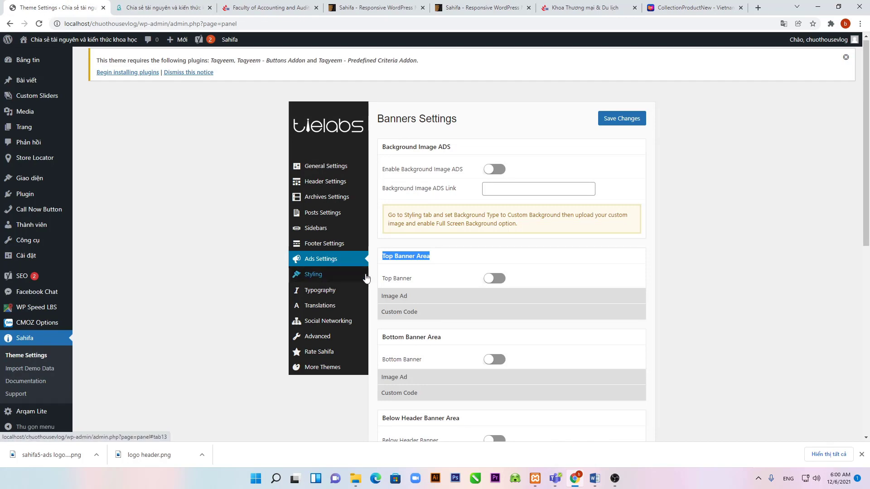
click(413, 302)
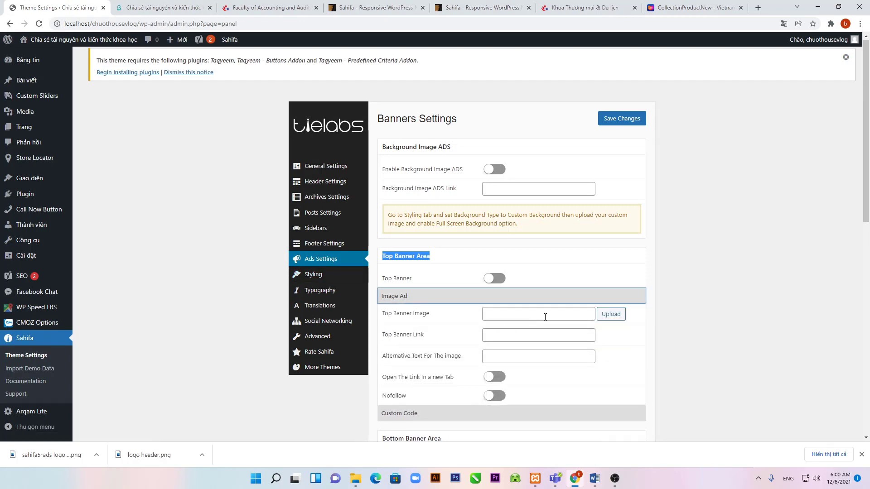
click(610, 314)
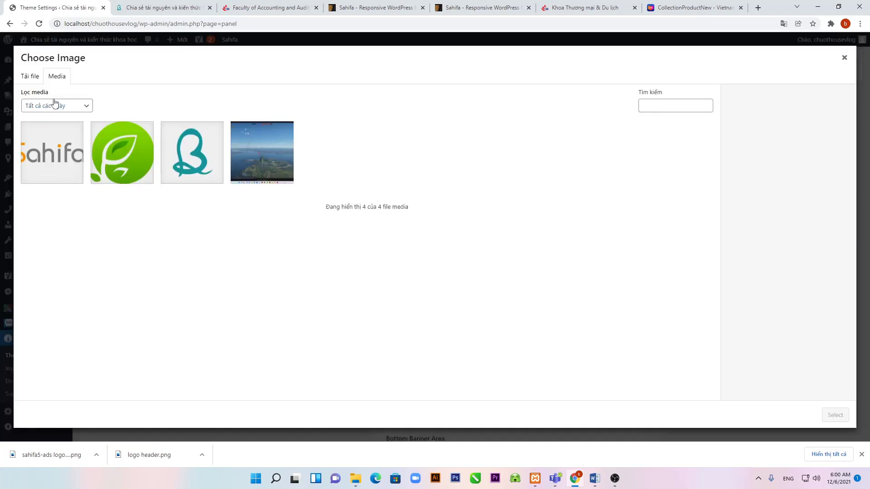
click(30, 77)
click(424, 228)
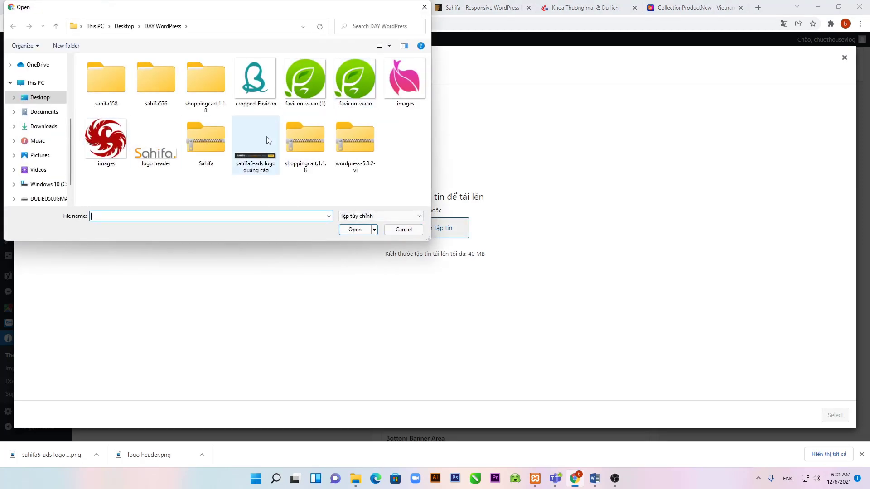
double_click(254, 162)
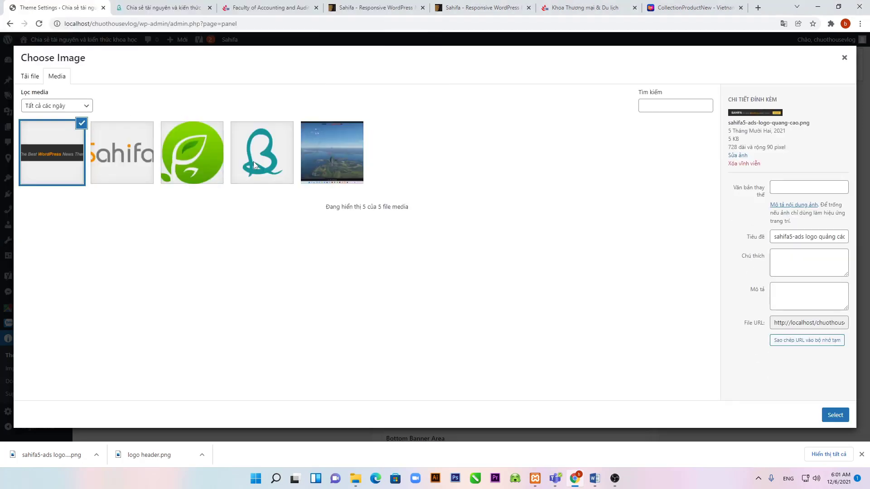
click(54, 172)
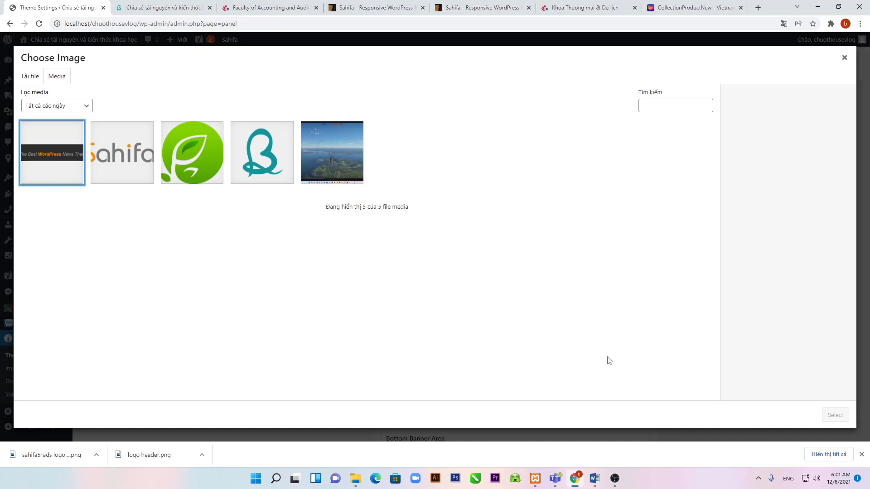
click(73, 176)
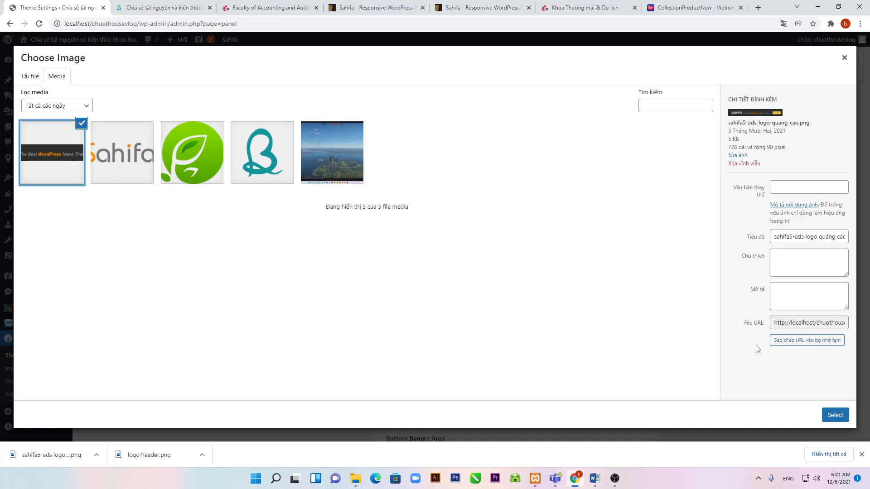
click(836, 414)
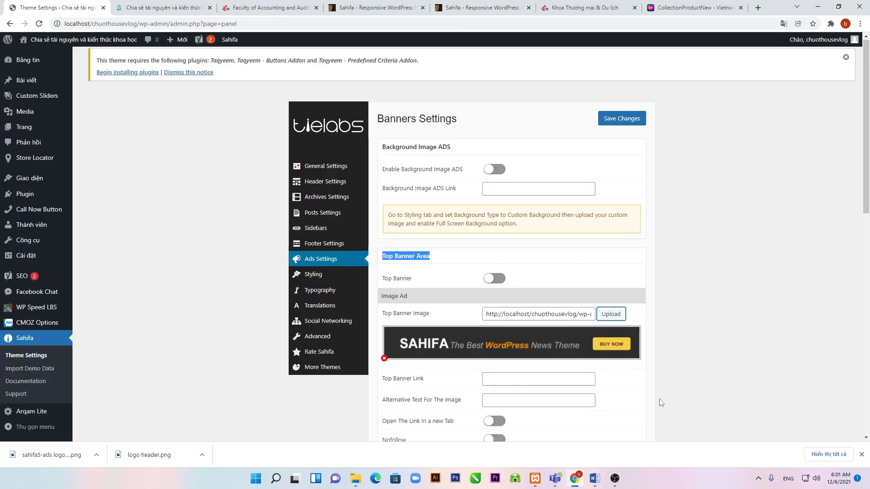
click(509, 379)
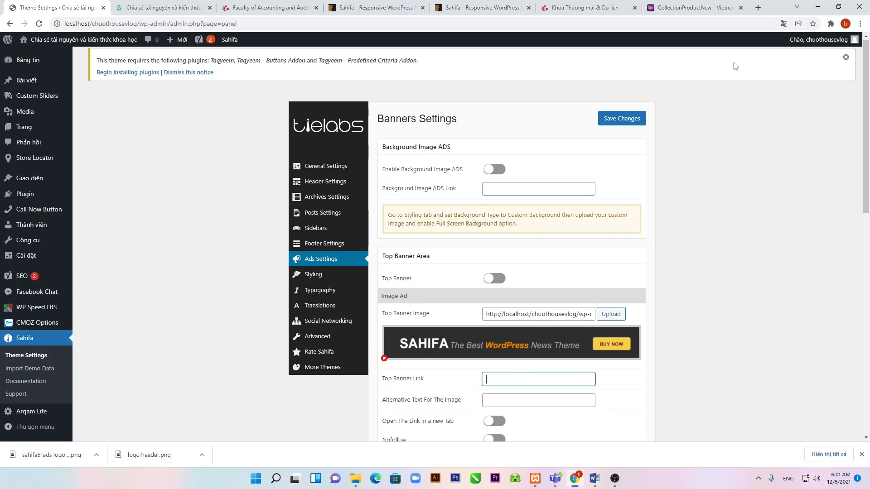
click(596, 10)
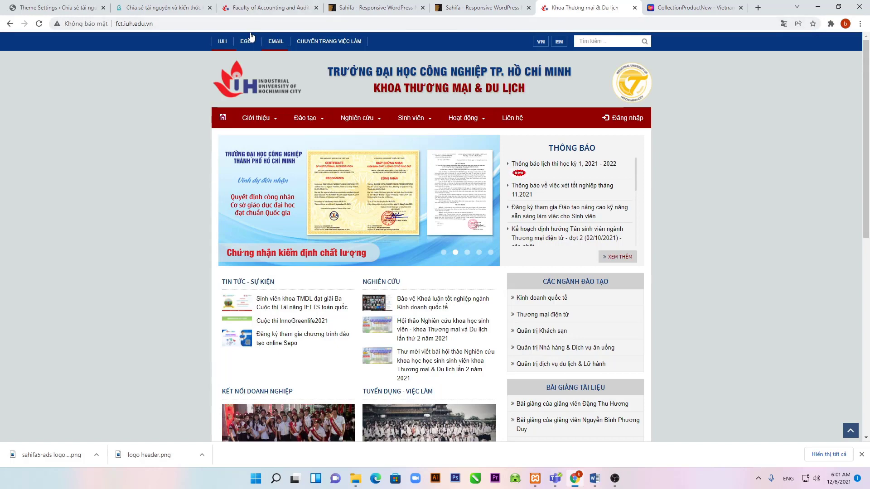
click(136, 25)
key(ctrl+c)
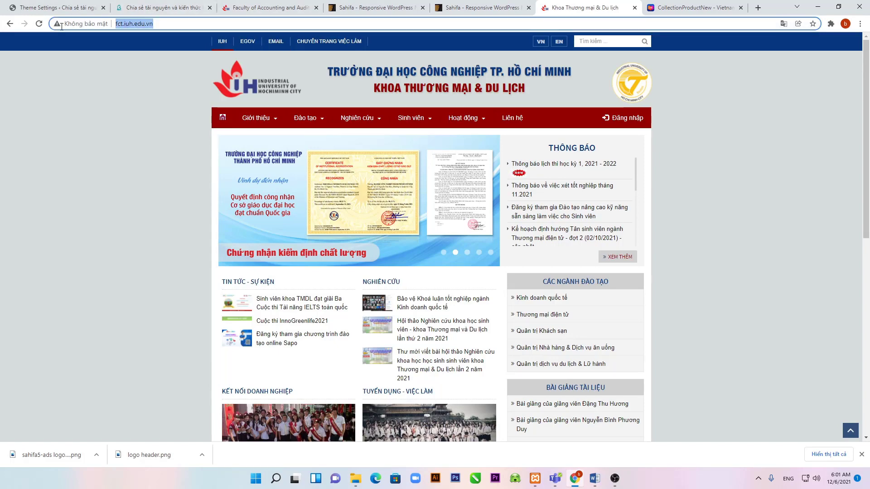
right_click(137, 26)
click(168, 74)
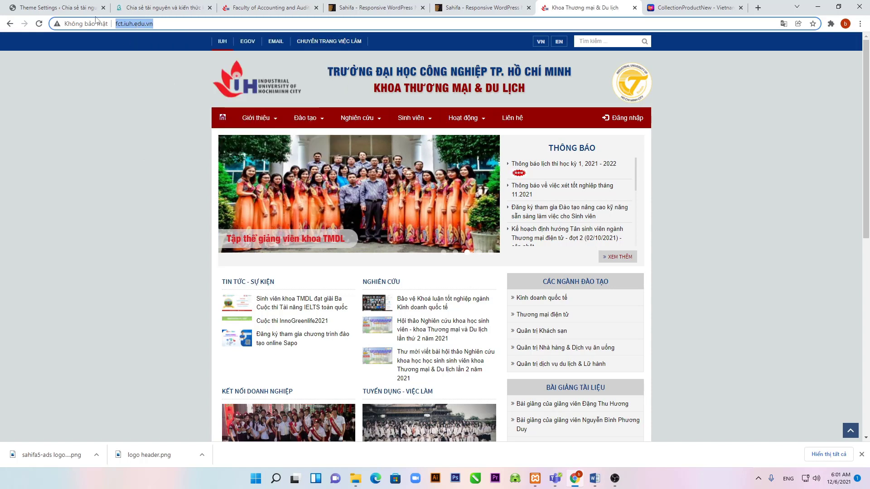
click(64, 8)
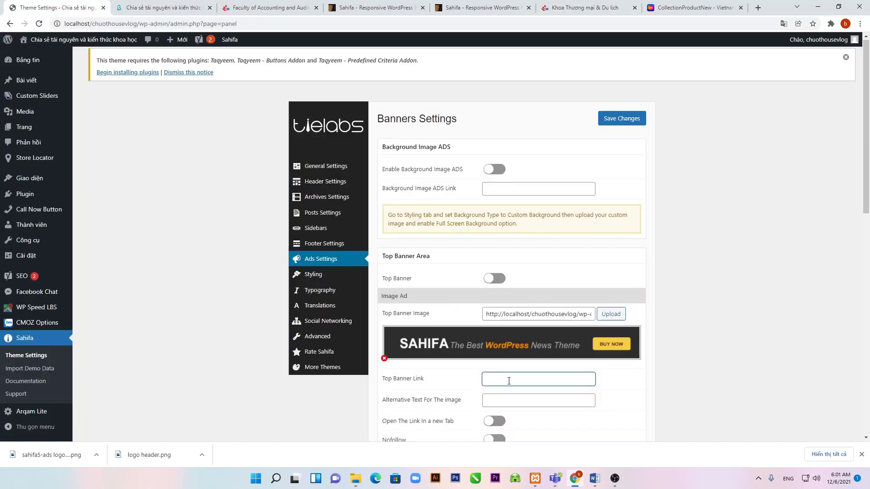
key(ctrl+v)
- Highlight the Alternative Text label below the banner link
drag(383, 401, 414, 413)
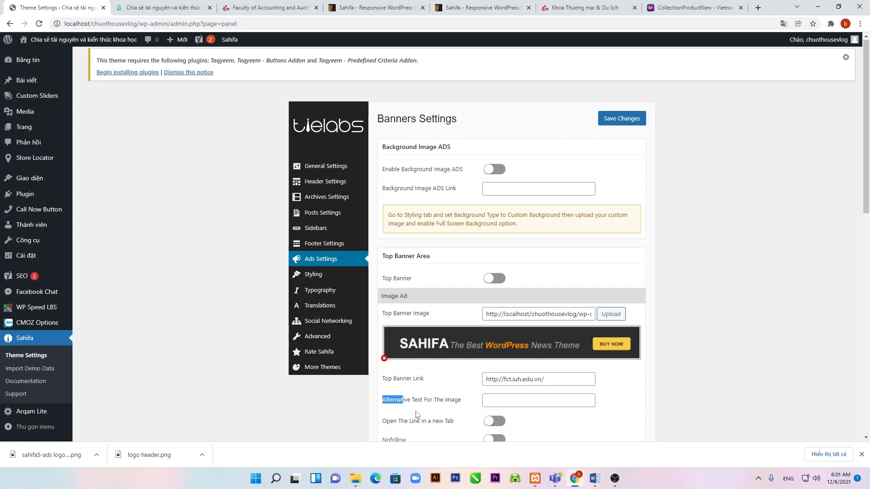
click(408, 402)
drag(384, 401, 392, 401)
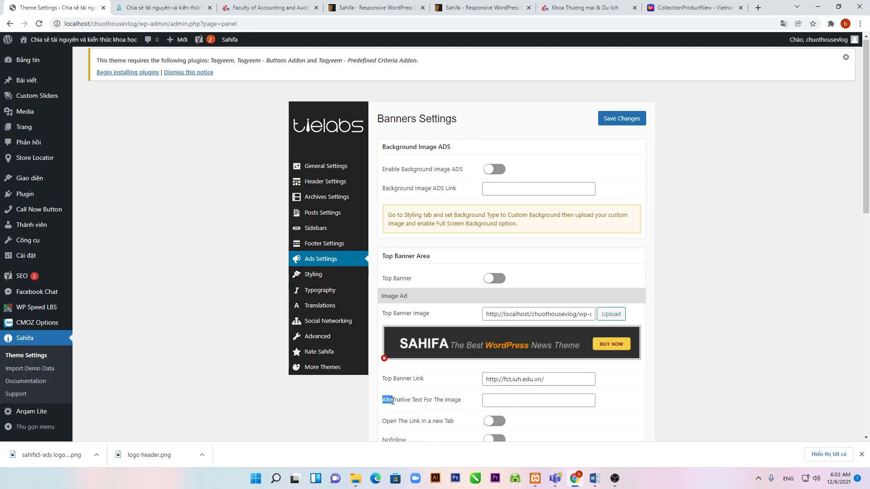
- Turn on 'Open The Link In a new Tab' for the top banner, leaving Nofollow off
click(512, 404)
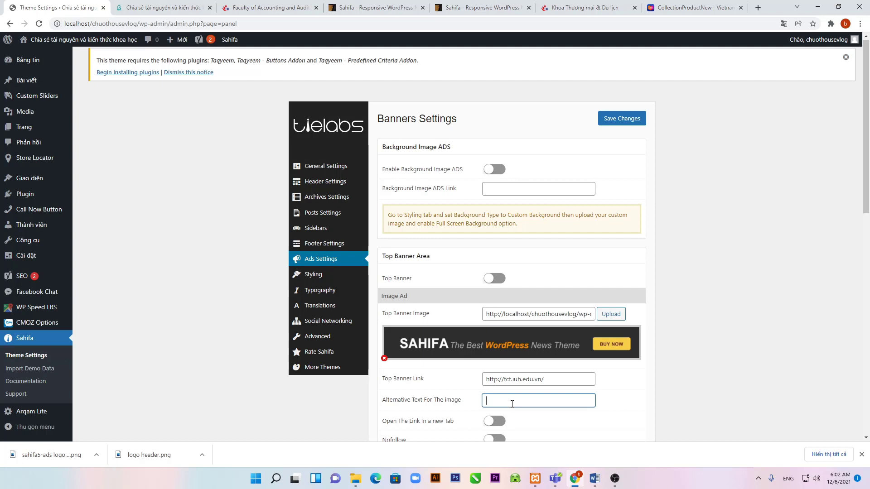
scroll(526, 385, down, 1)
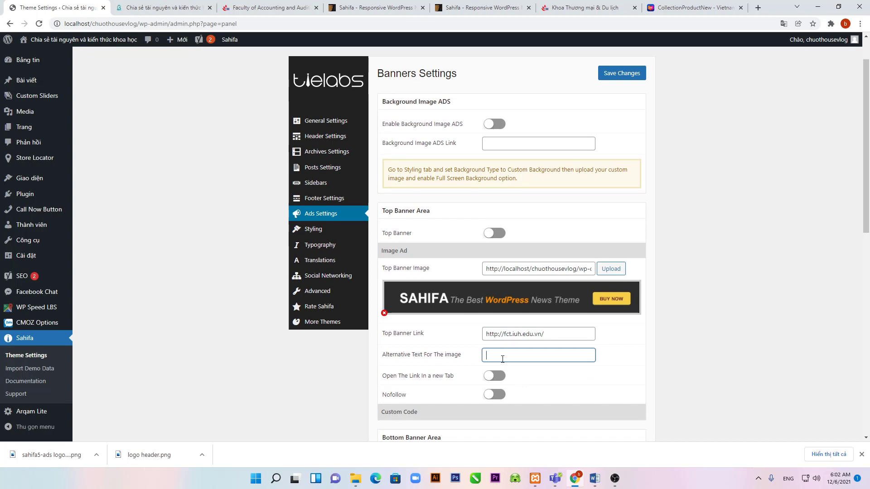
drag(382, 354, 459, 353)
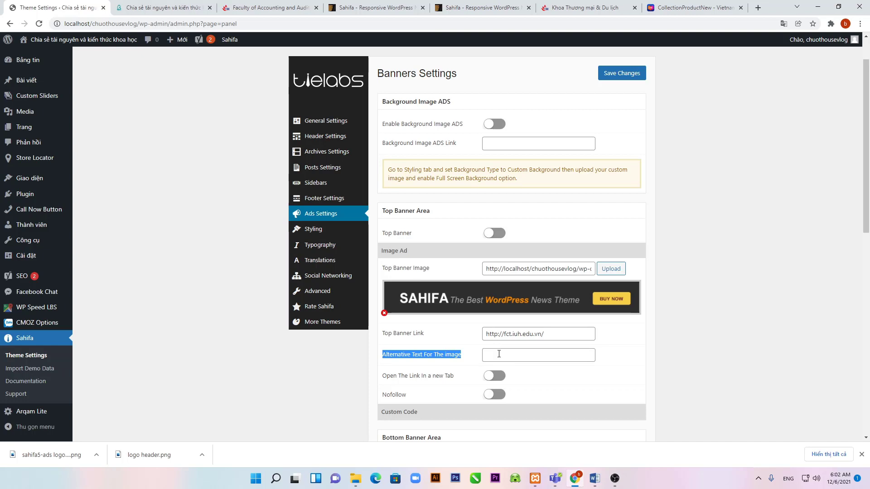
click(499, 355)
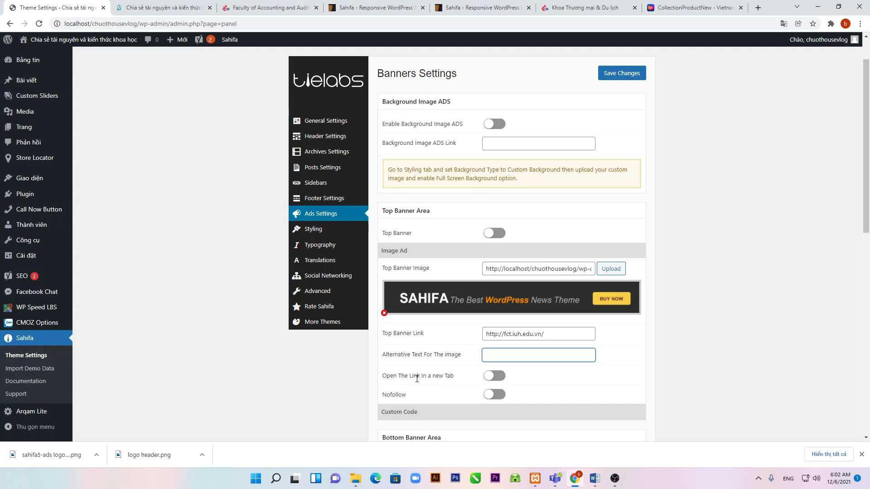
click(500, 380)
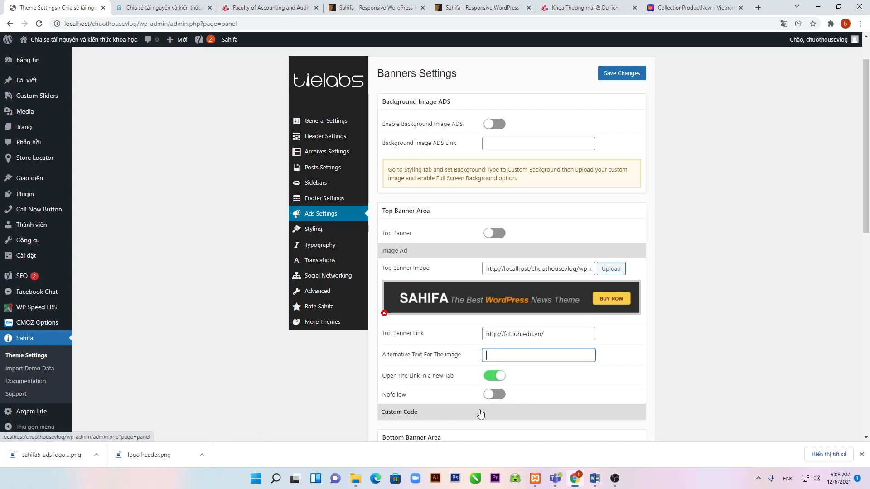
scroll(480, 413, down, 3)
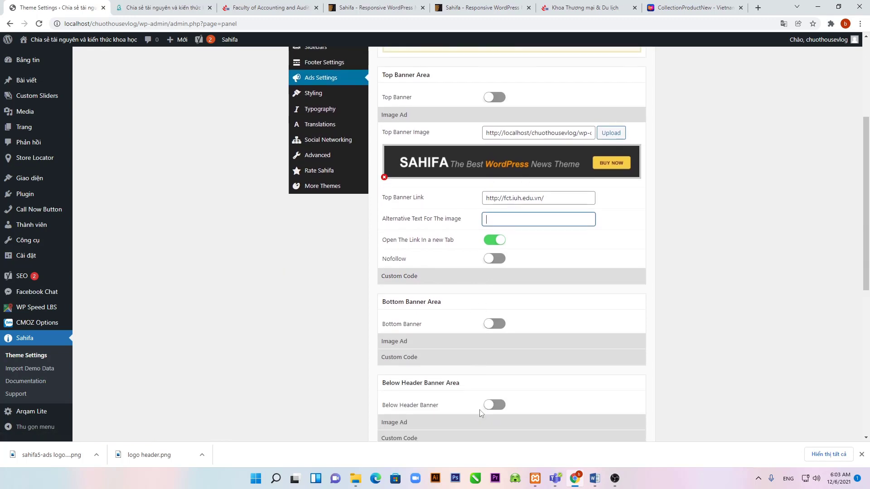
scroll(480, 413, down, 3)
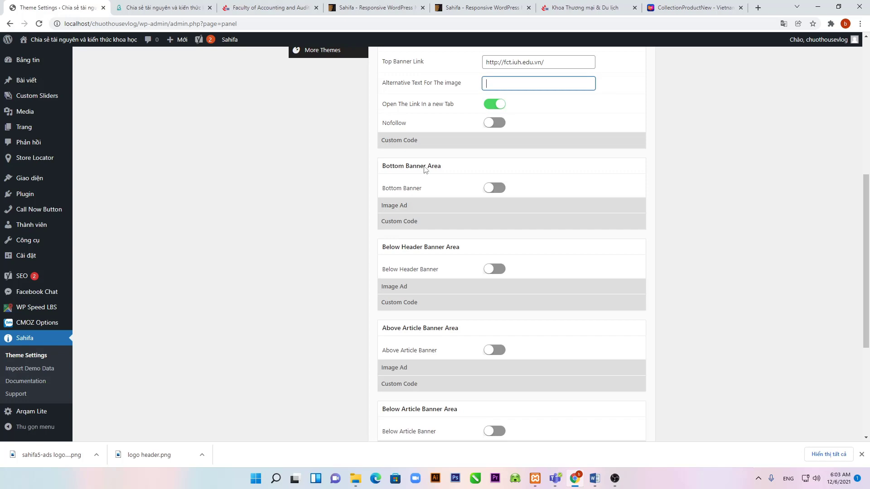
click(476, 6)
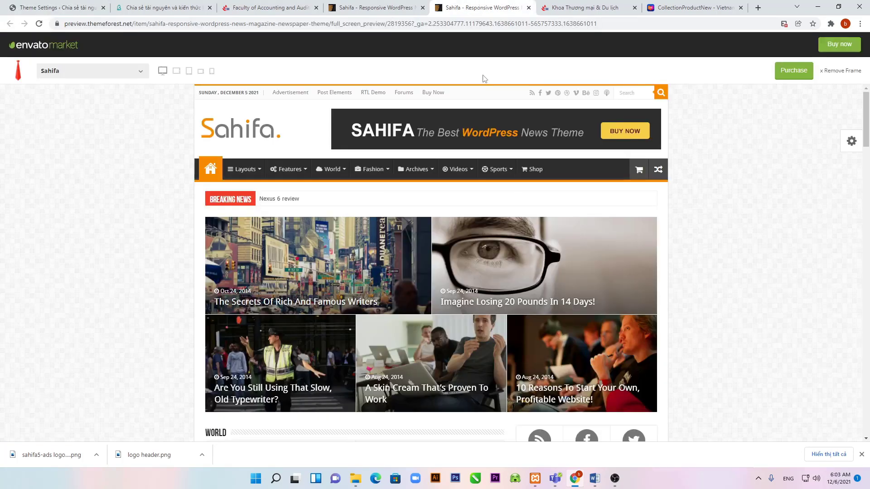
scroll(495, 365, down, 9)
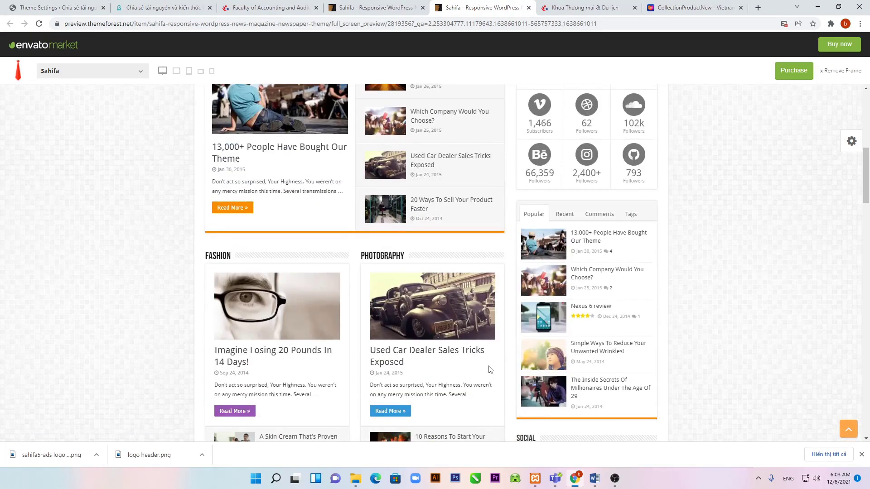
scroll(489, 370, down, 7)
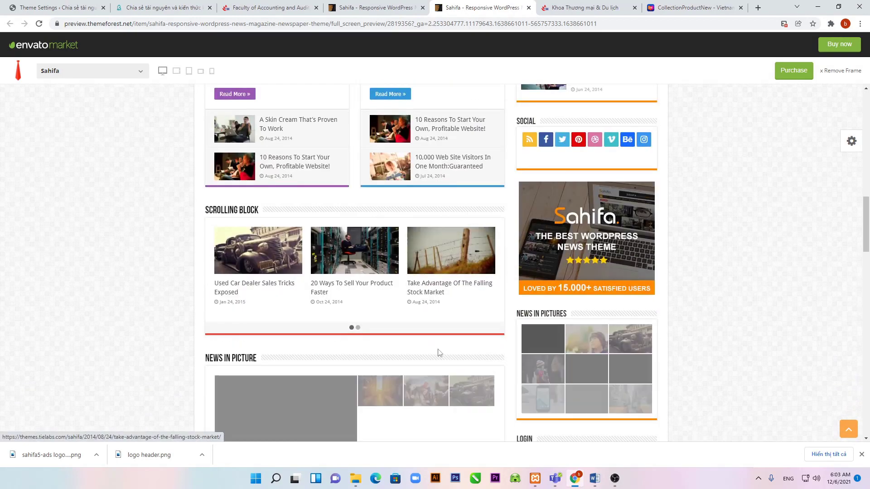
scroll(382, 396, down, 3)
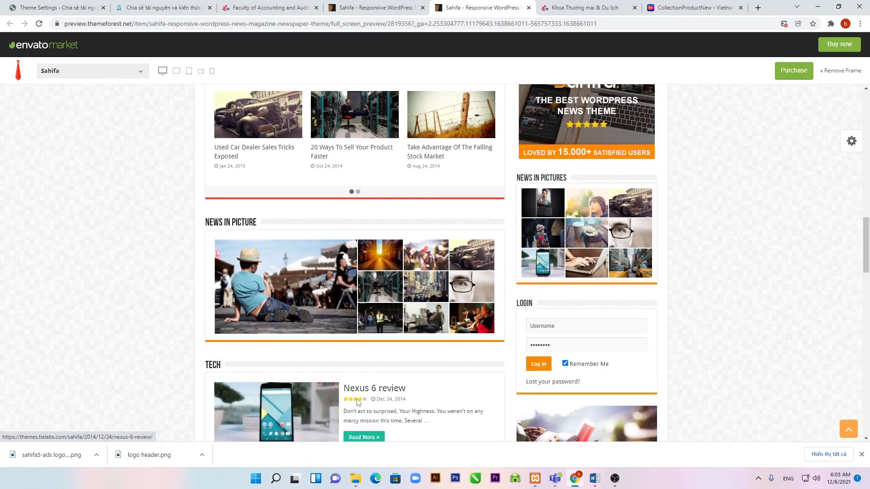
scroll(344, 413, down, 4)
scroll(338, 420, down, 4)
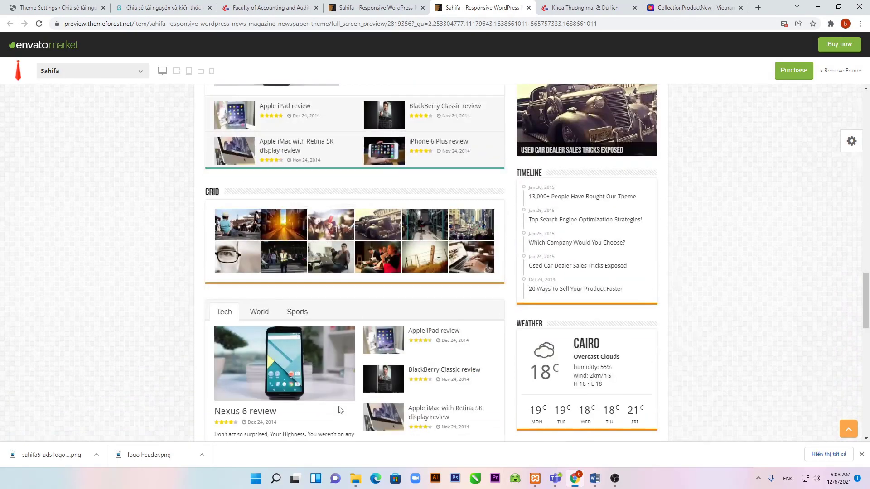
key(ctrl+1)
scroll(404, 403, down, 5)
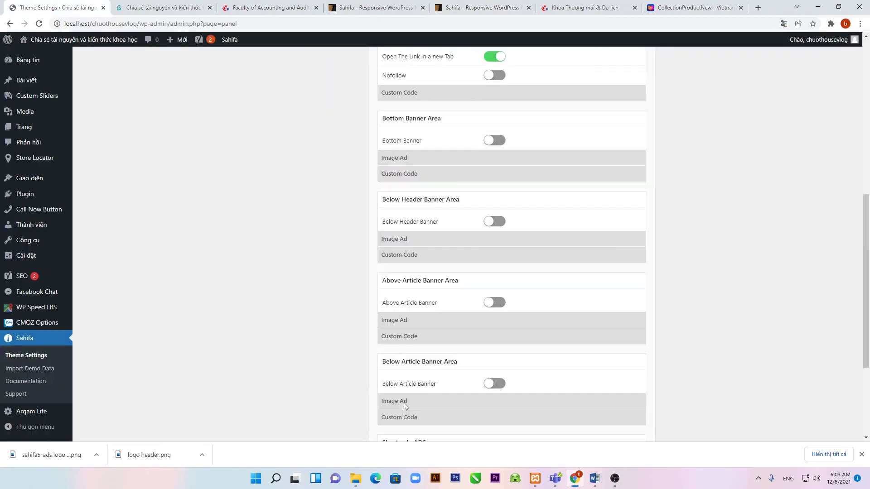
scroll(410, 394, up, 15)
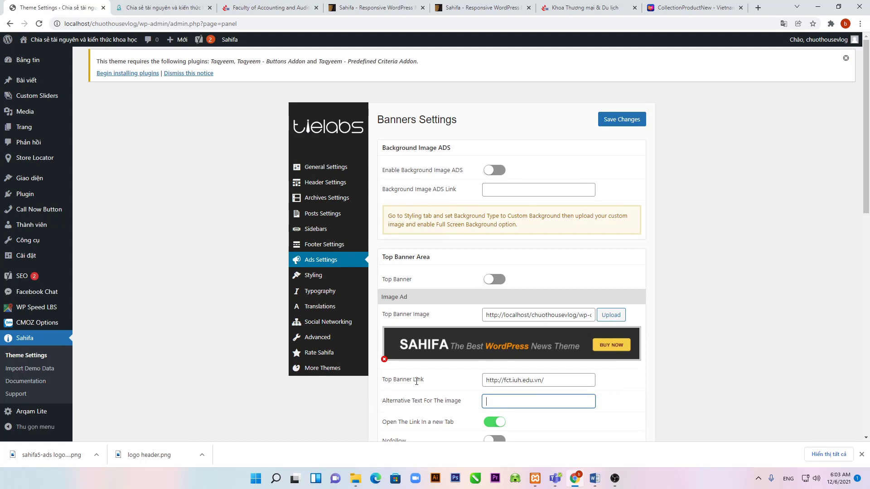
- Save the banner image and fct.iuh.edu.vn link settings, then reload the front page to check it, dismissing the translation popup
click(625, 120)
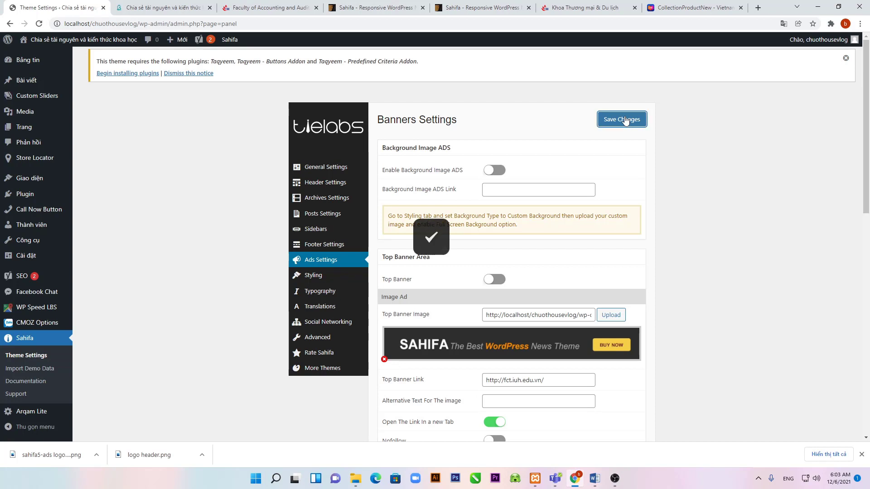
click(166, 11)
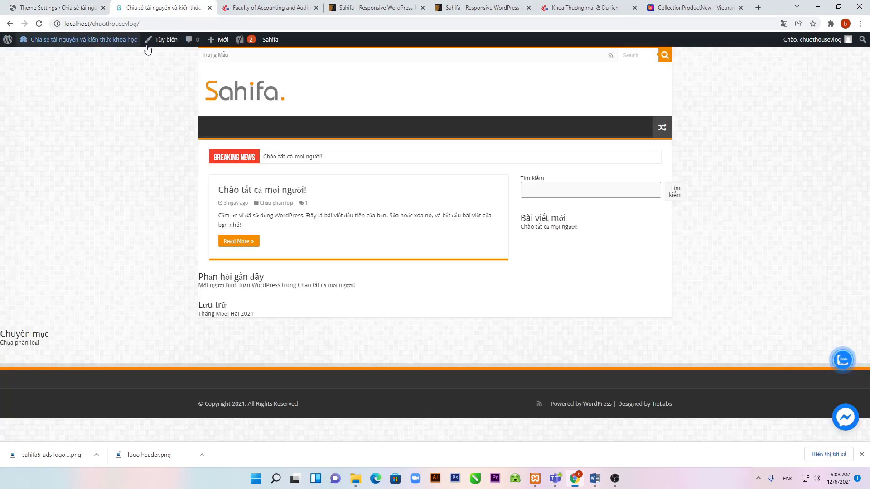
click(39, 25)
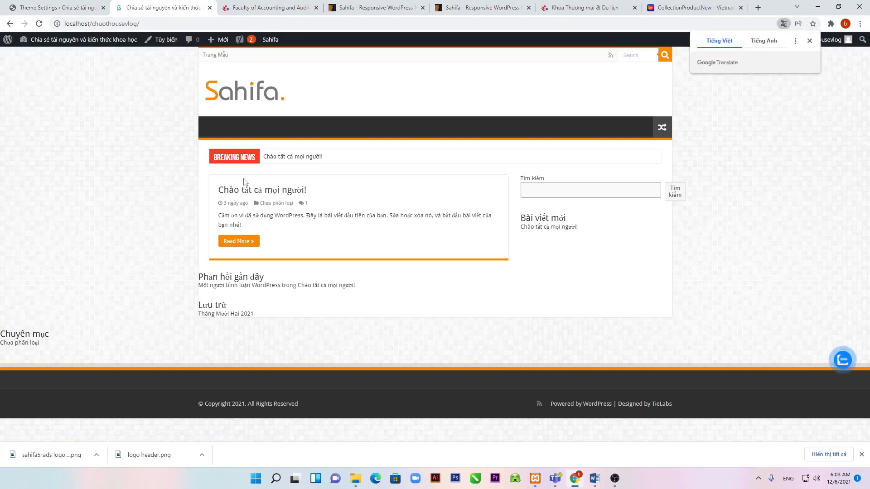
click(419, 131)
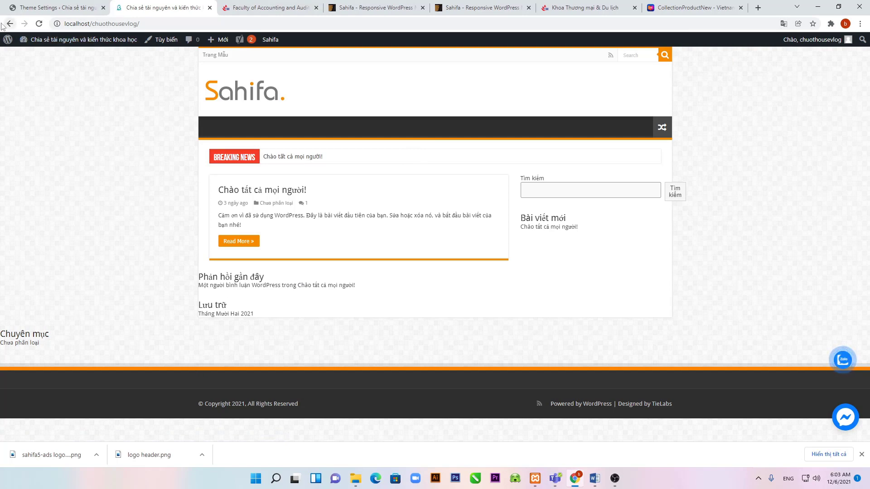
click(39, 27)
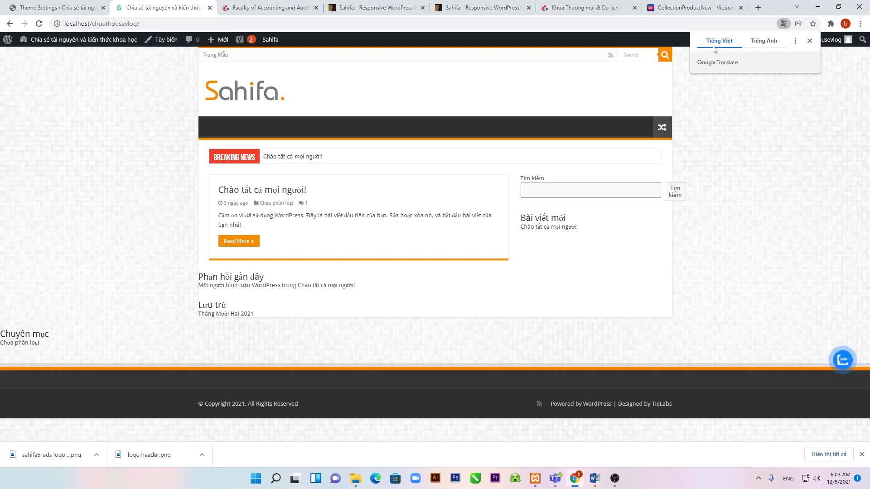
click(810, 41)
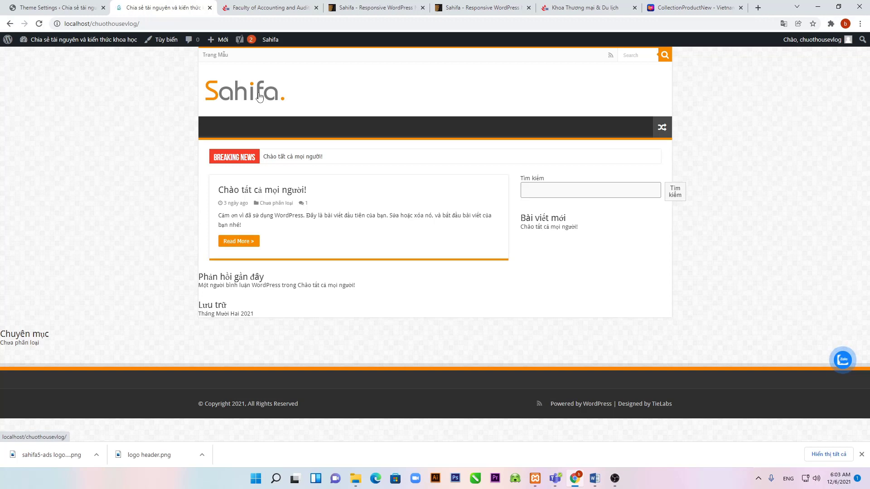
click(63, 5)
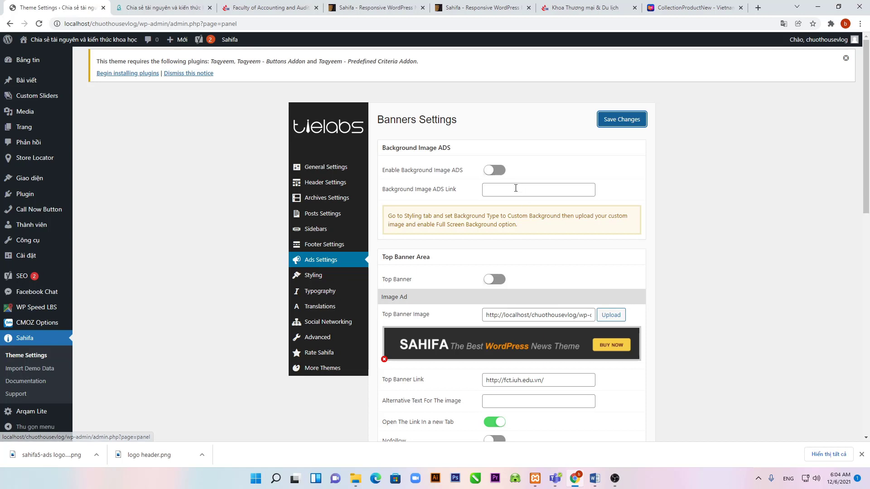
- Turn on Enable Background Image ADS, leaving its link empty for now
click(498, 172)
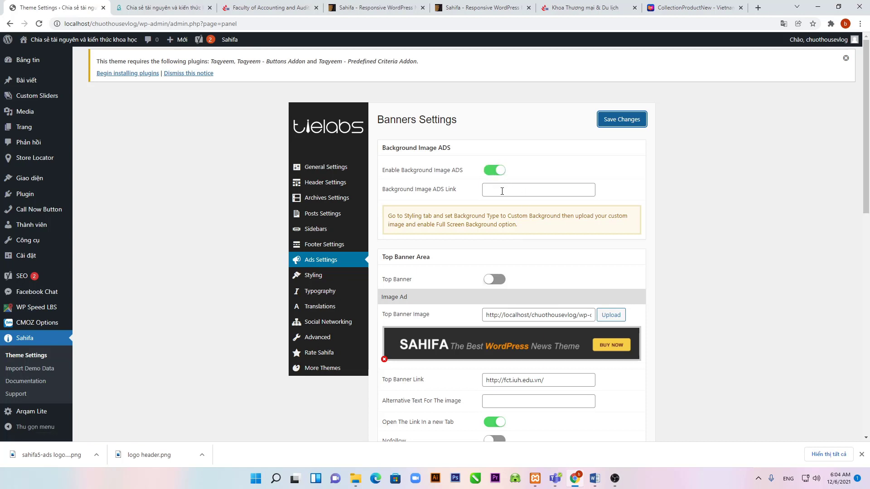
click(502, 191)
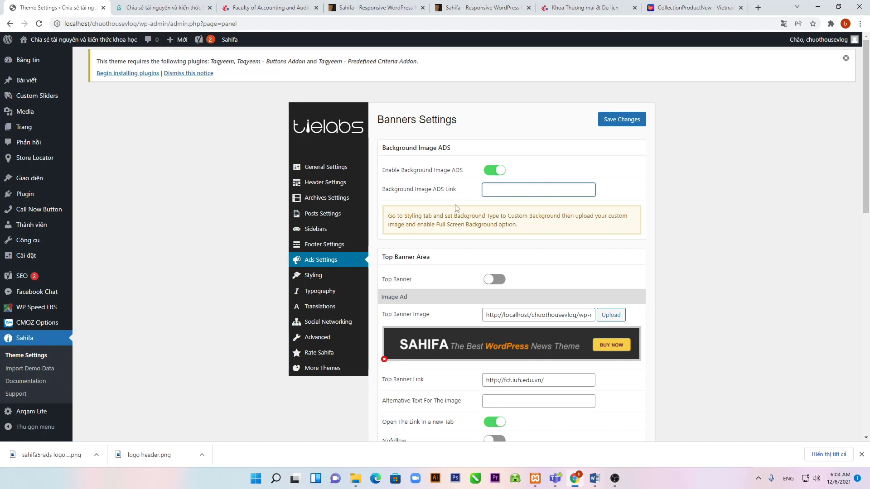
click(475, 218)
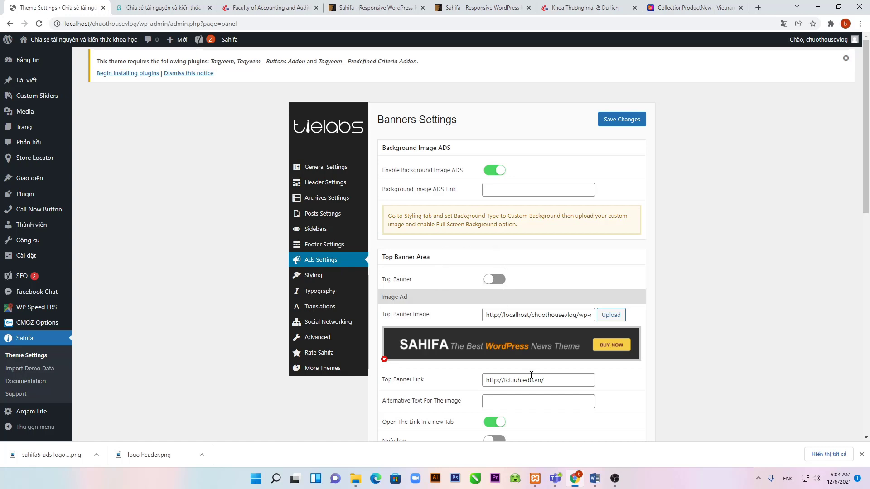
scroll(531, 376, down, 4)
scroll(531, 376, up, 4)
- Save the settings and reload the front page to check for the banner
click(627, 121)
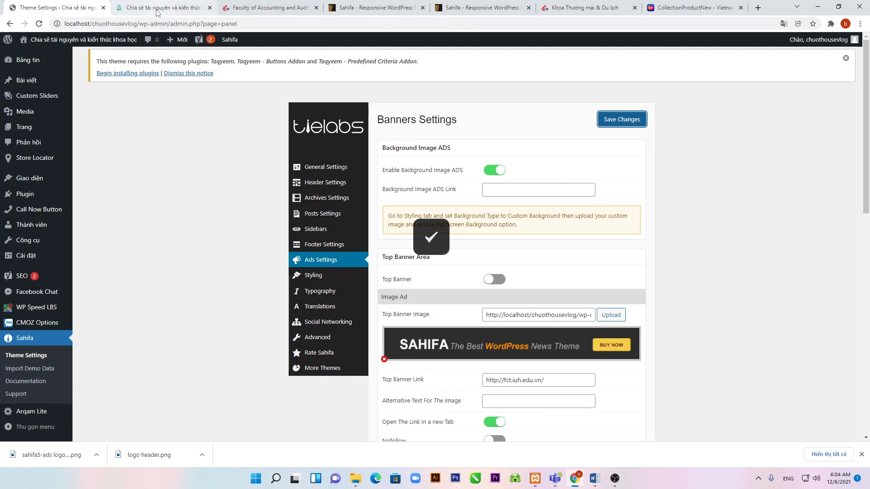
click(159, 7)
click(39, 23)
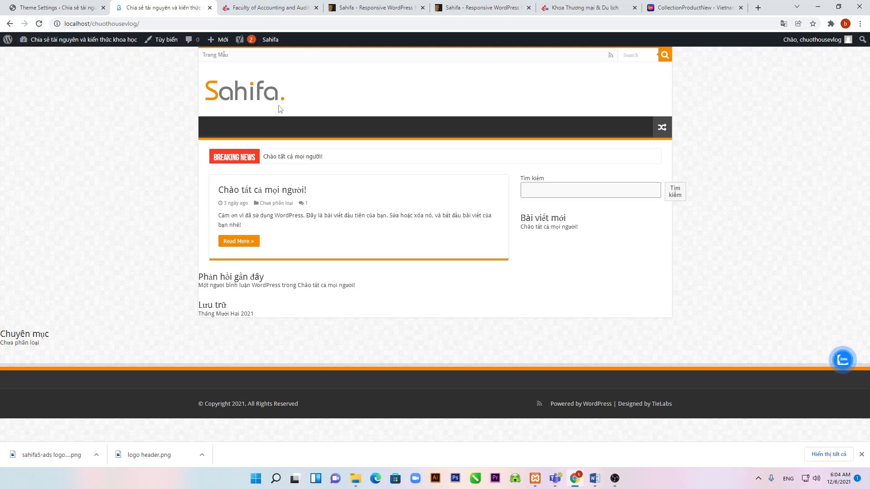
click(67, 14)
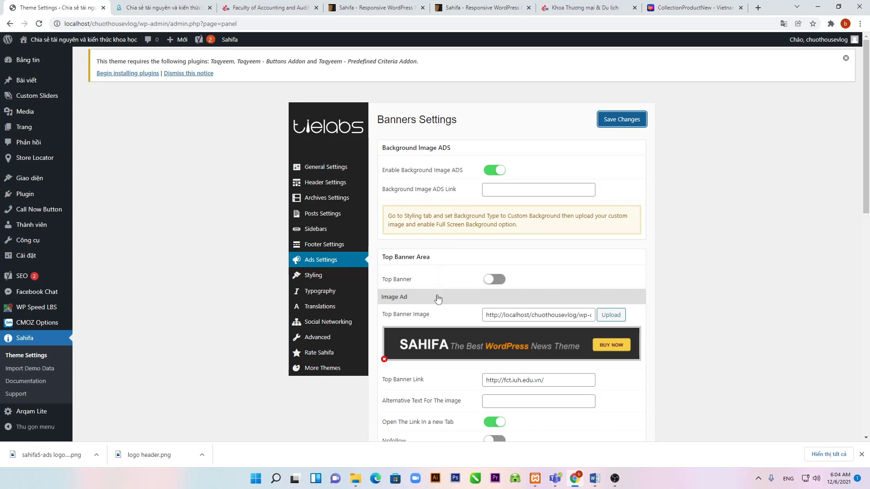
- Switch Top Banner on and save the setting
scroll(471, 383, down, 6)
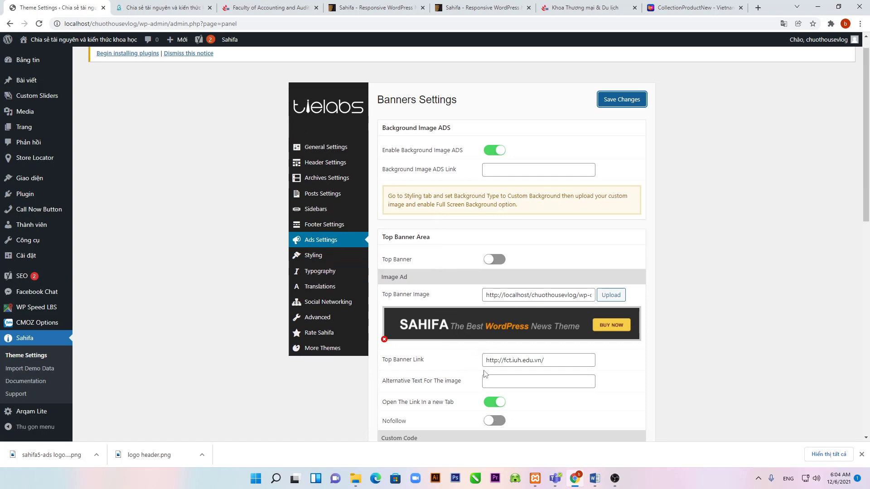
scroll(485, 373, up, 5)
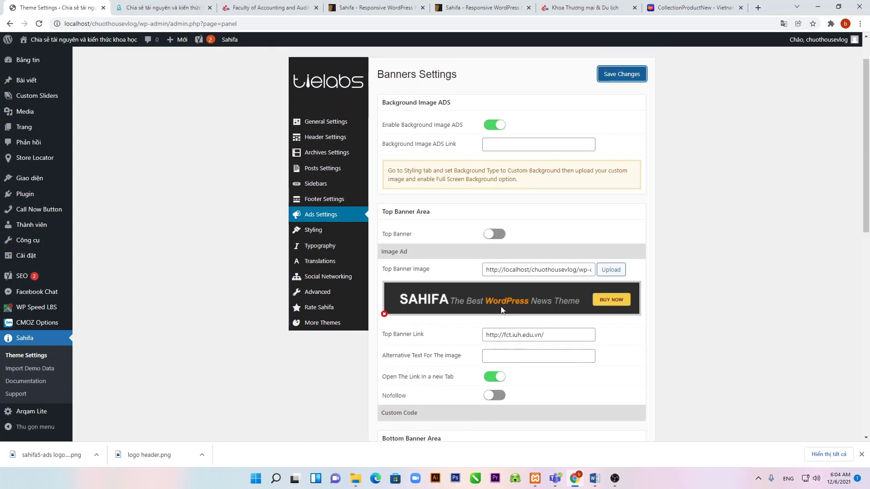
click(499, 236)
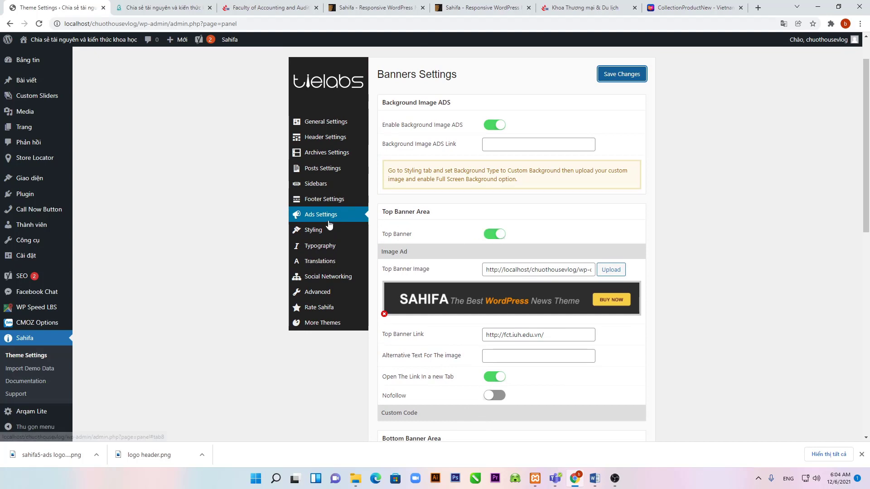
click(621, 74)
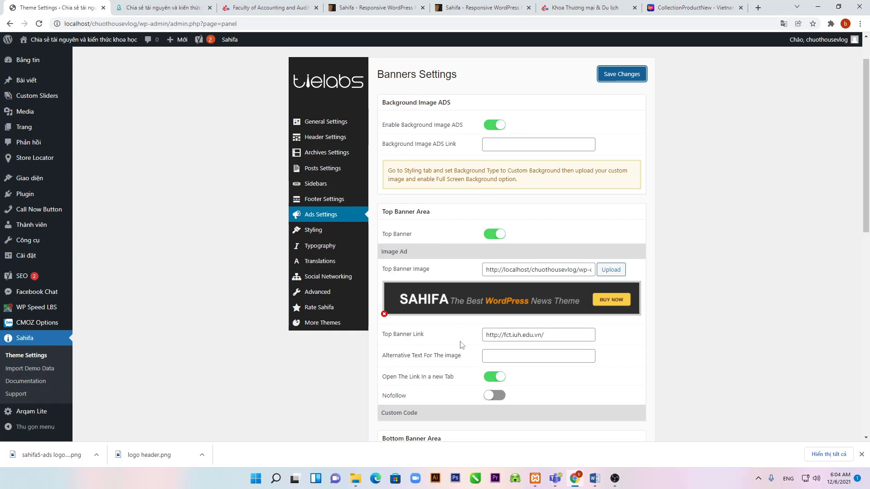
- Copy the fct.iuh.edu.vn Top Banner Link into the Background Image ADS Link and save
drag(567, 337, 458, 339)
right_click(521, 336)
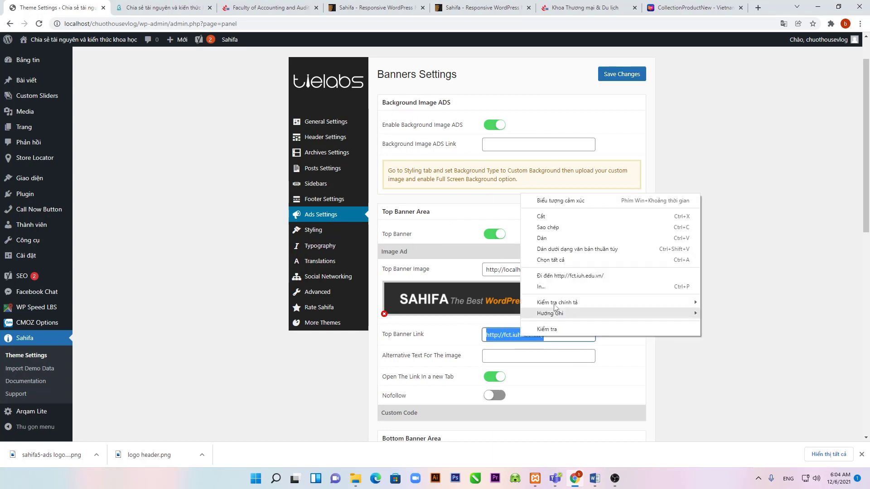
click(551, 226)
click(511, 151)
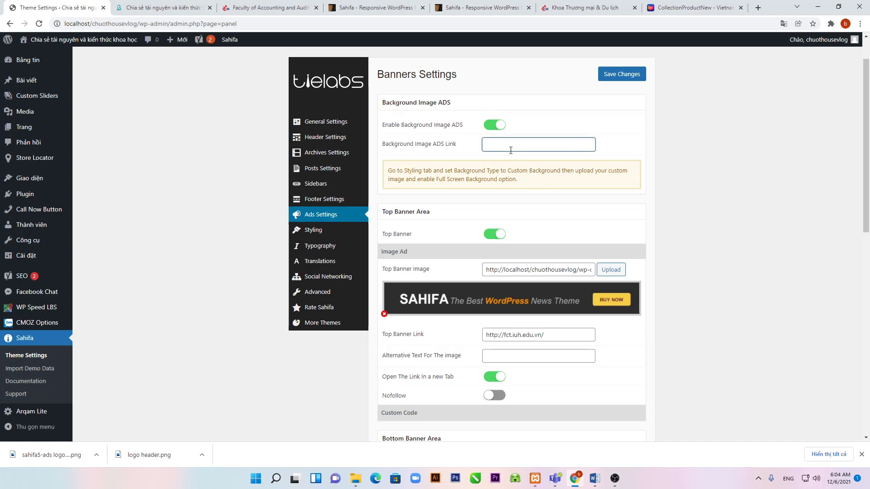
key(ctrl+v)
click(619, 75)
- Reload the front page to view the banner, then toggle Top Banner off and back on
click(141, 16)
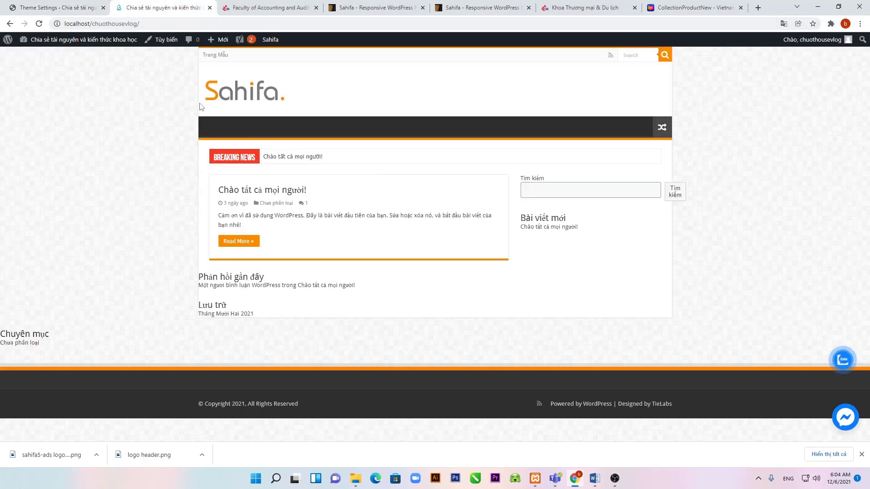
click(39, 23)
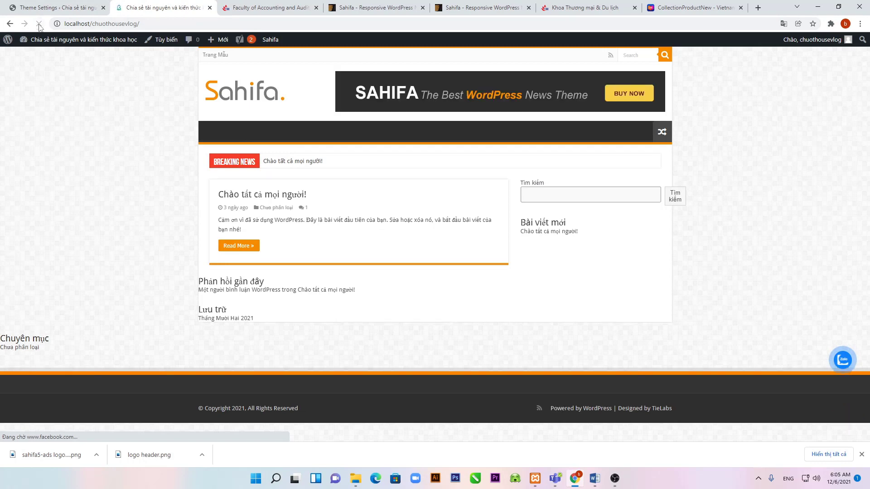
click(59, 7)
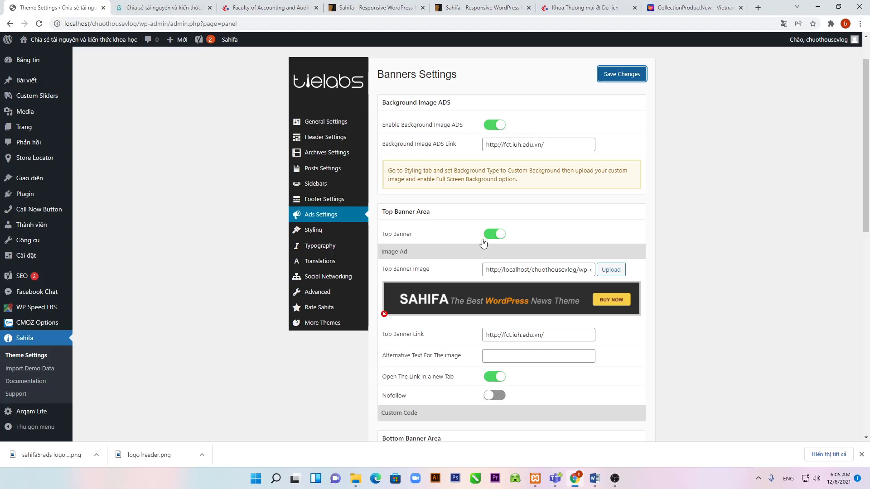
click(483, 242)
click(496, 239)
- Confirm the front-page banner opens the school site, then save the banner settings again
click(158, 7)
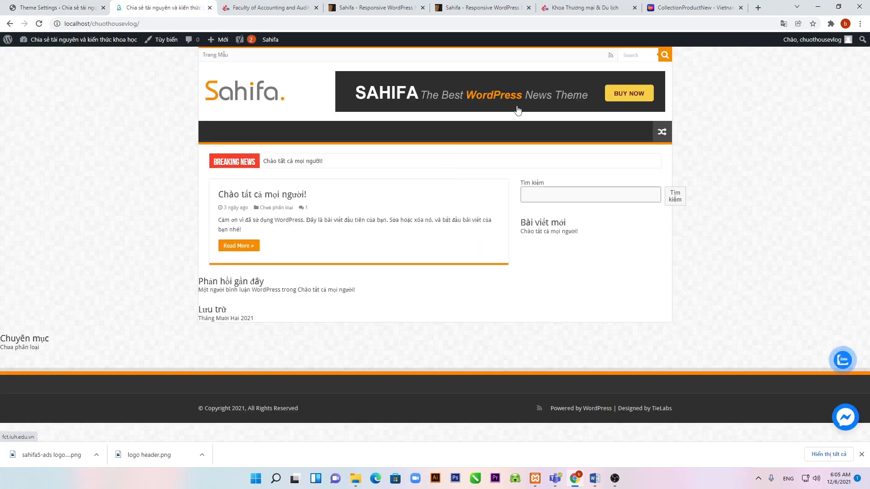
click(517, 109)
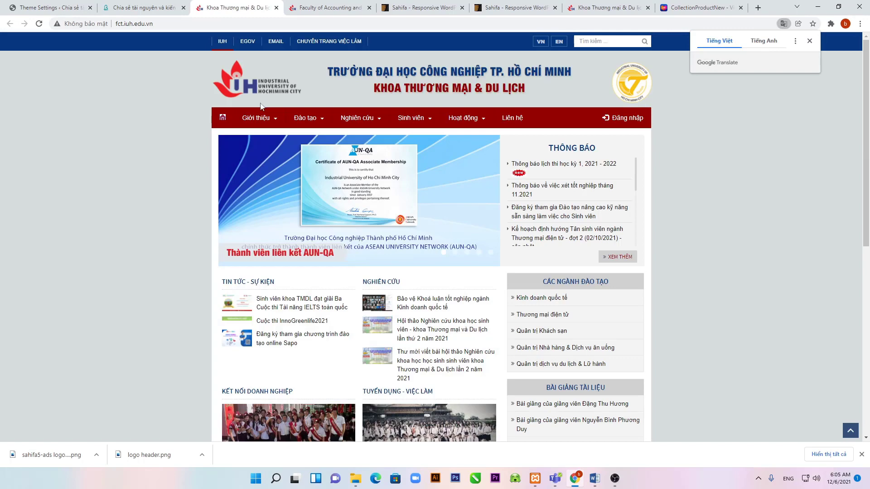
click(276, 7)
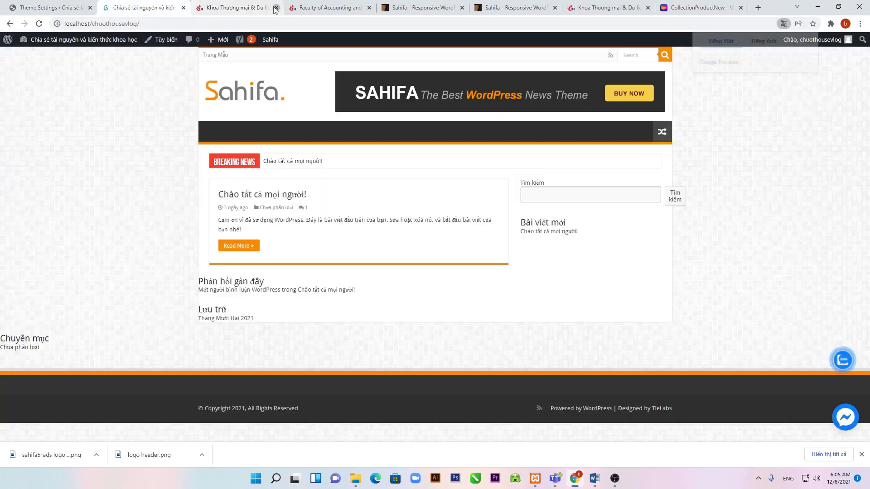
click(276, 8)
click(52, 7)
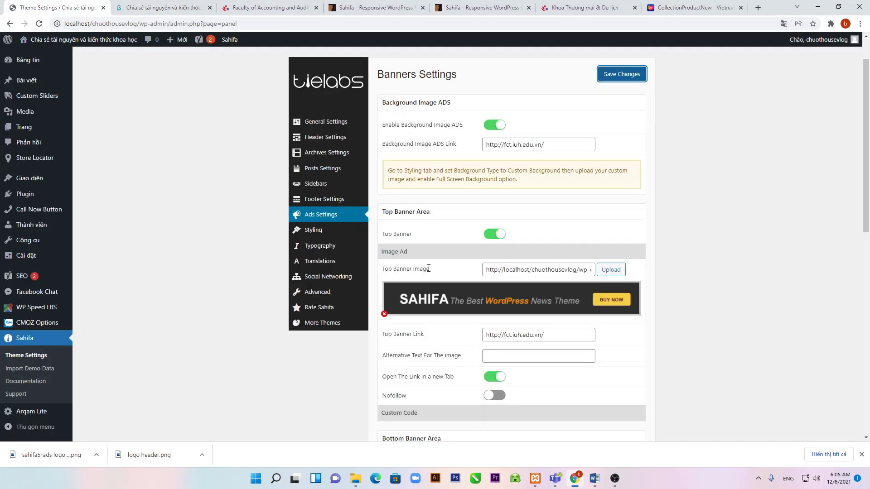
click(616, 79)
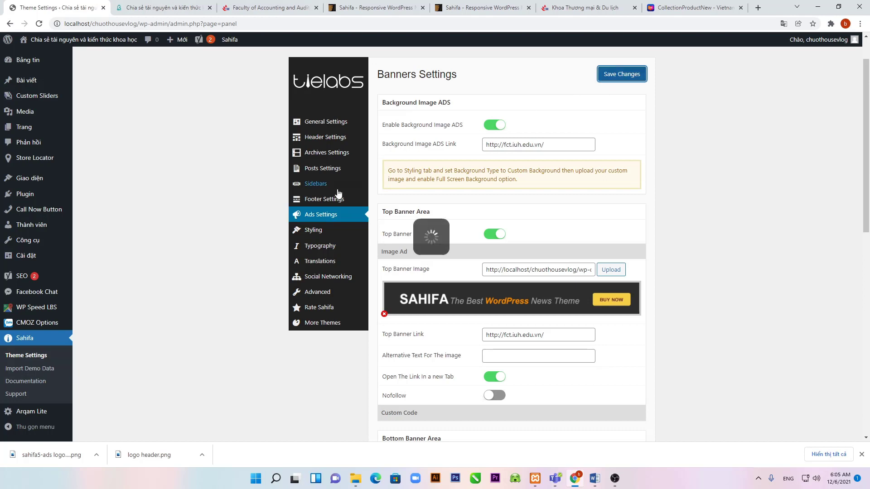
- Open Sahifa's Styling options and compare with the Faculty of Accounting and Auditing site
click(317, 231)
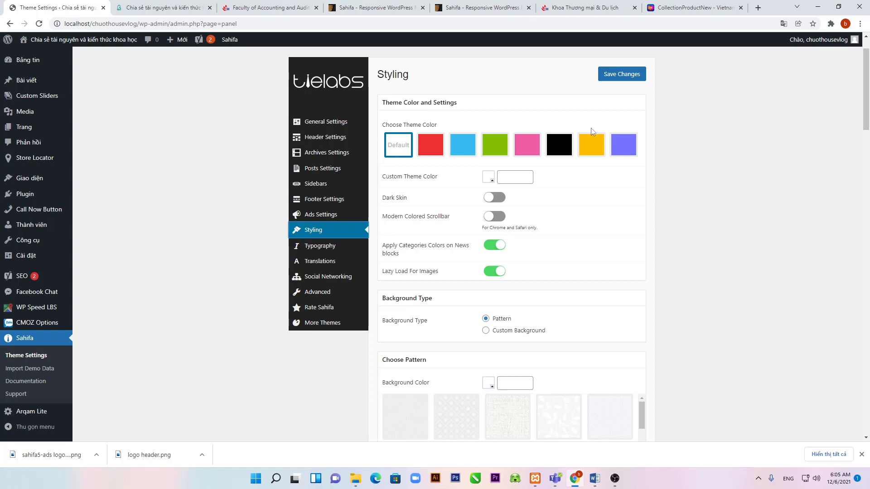
click(584, 8)
click(290, 9)
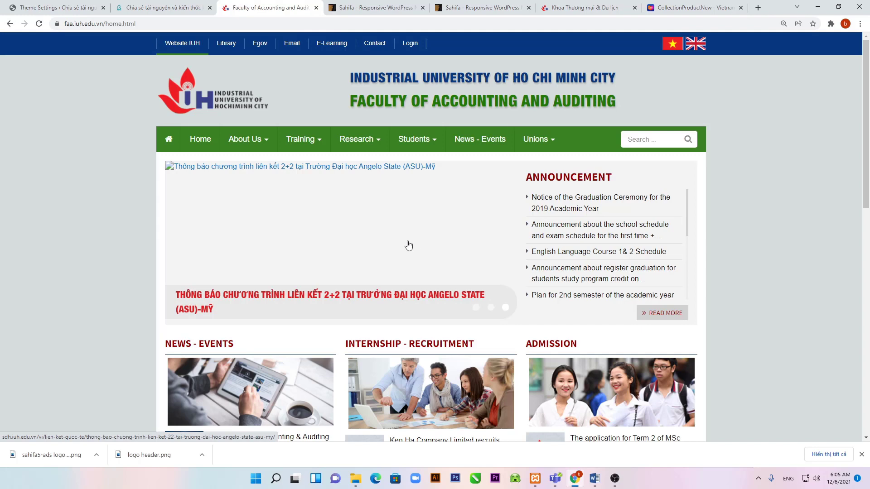
click(46, 7)
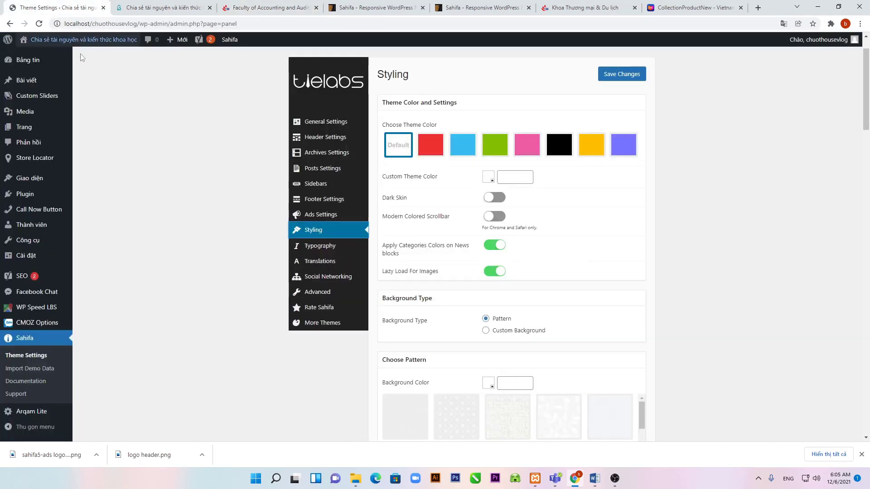
- Review the Typography options, checking them against the Faculty of Accounting and Auditing site
click(321, 250)
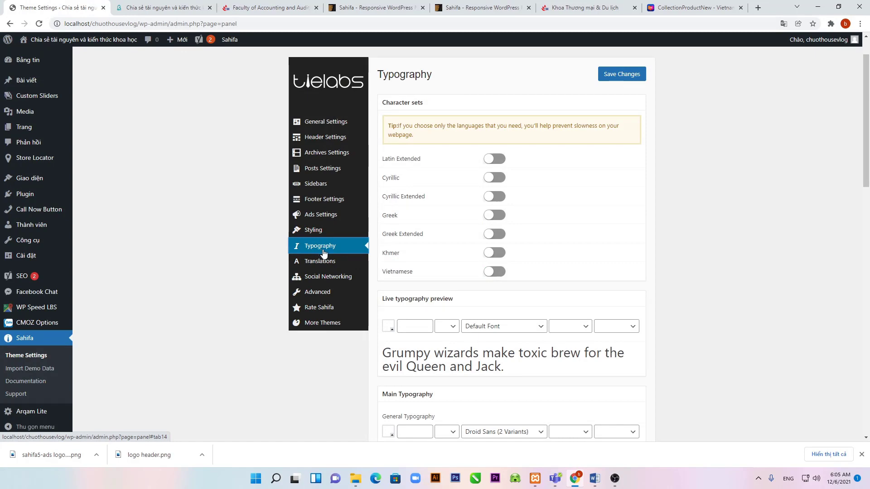
scroll(561, 378, down, 7)
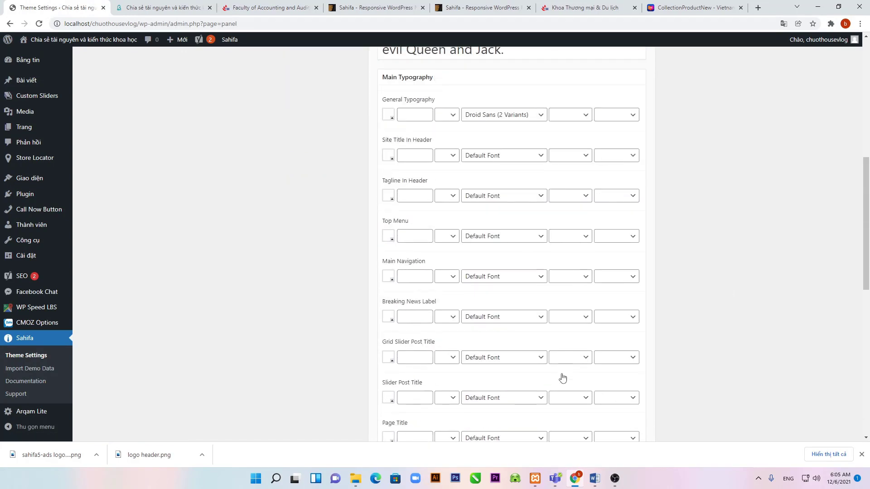
scroll(562, 378, up, 6)
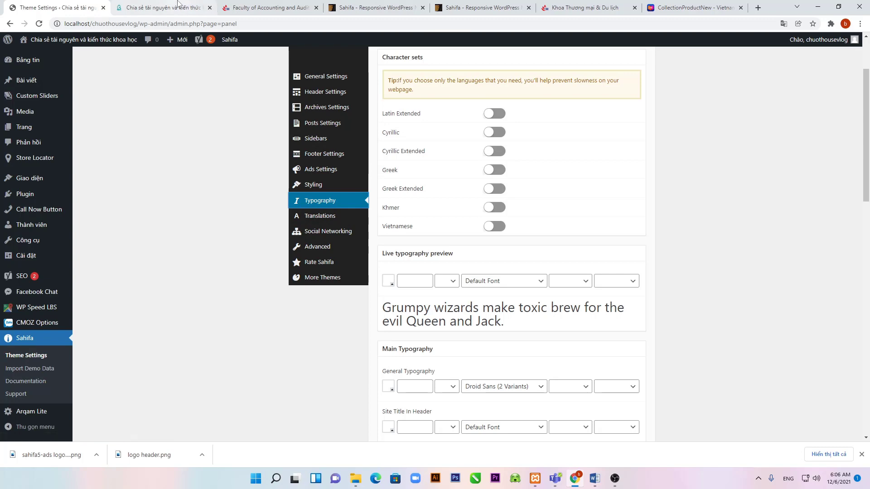
click(267, 7)
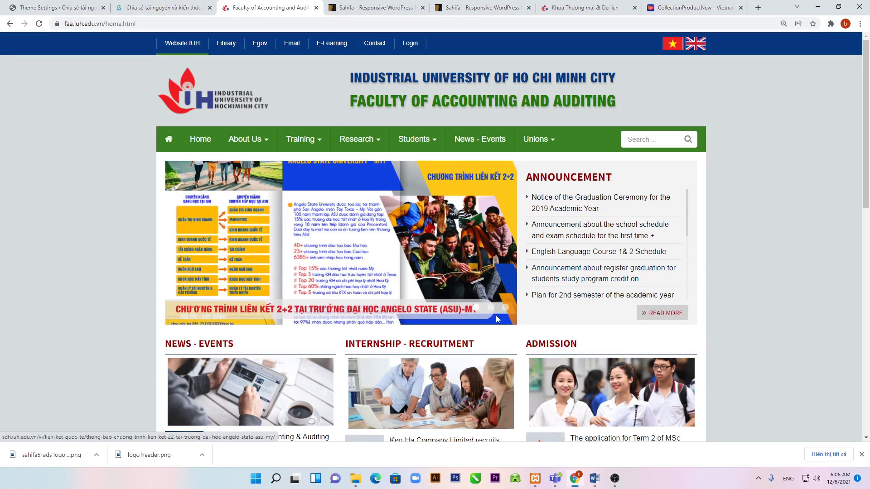
scroll(483, 308, down, 5)
scroll(483, 305, down, 4)
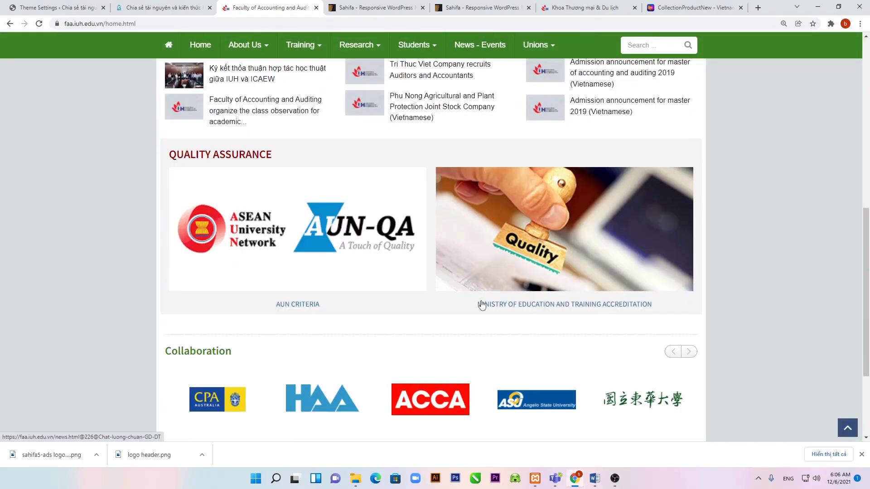
scroll(483, 305, up, 10)
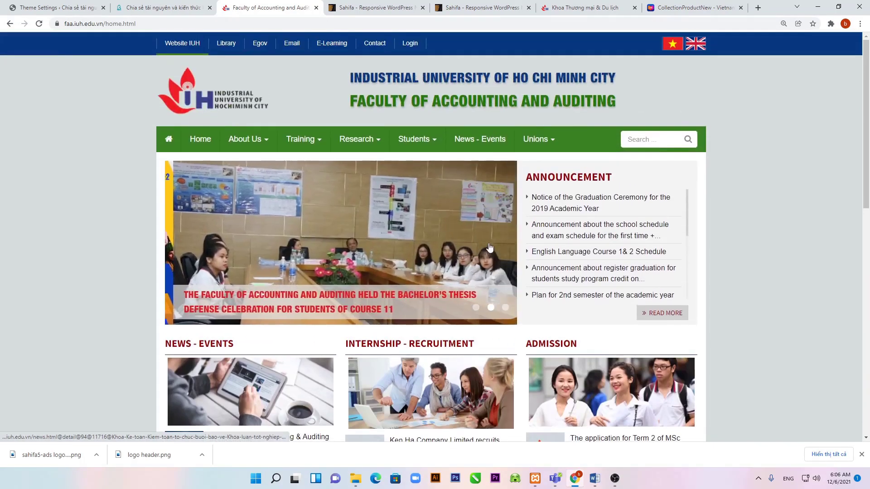
click(72, 7)
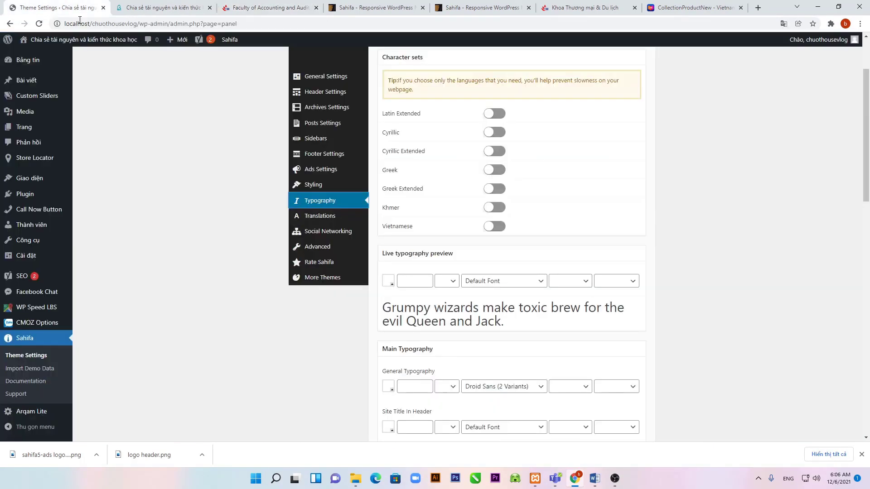
click(319, 218)
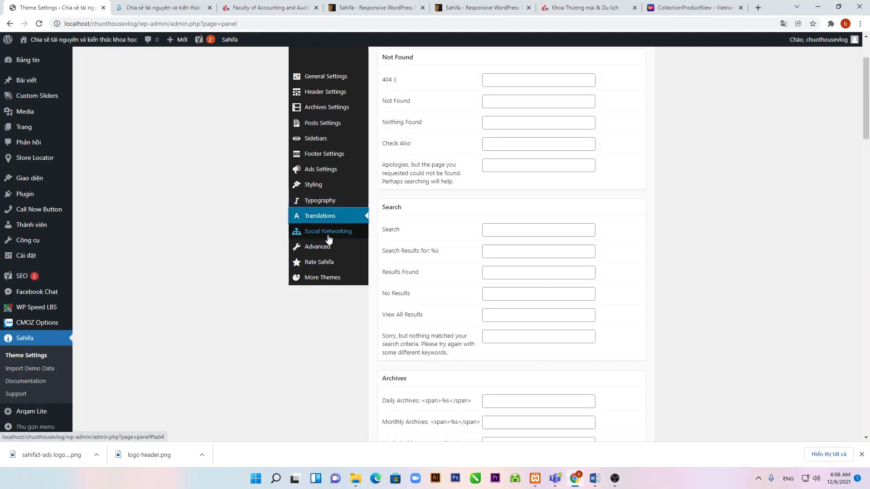
scroll(338, 204, up, 2)
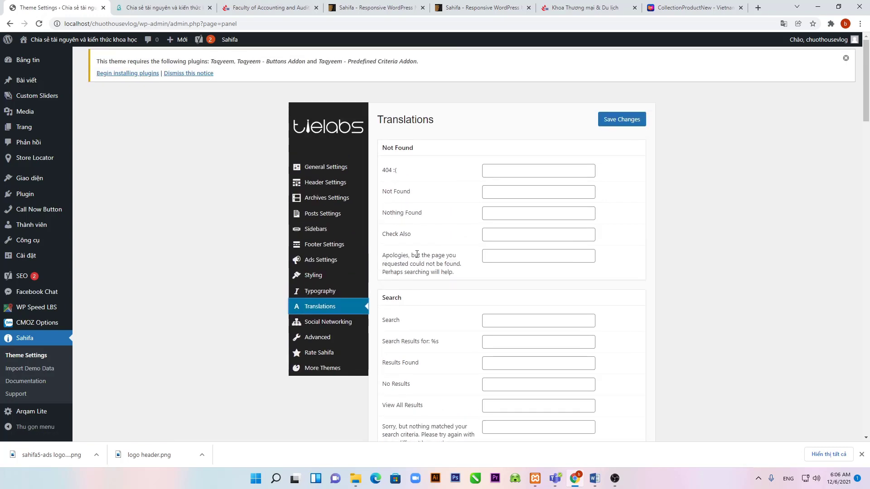
click(263, 7)
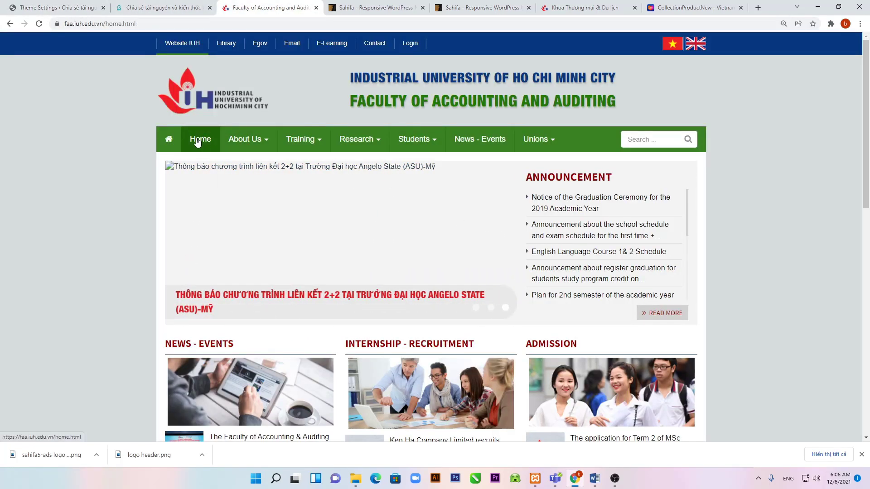
click(670, 46)
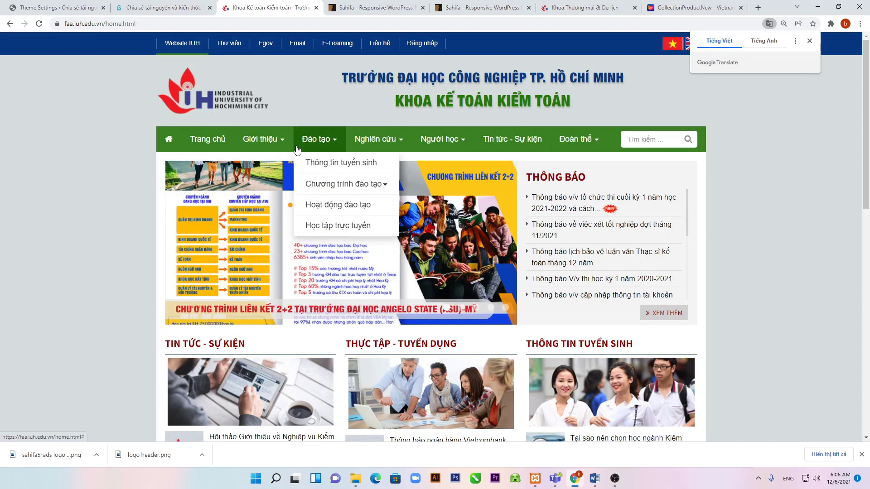
mouse_move(288, 142)
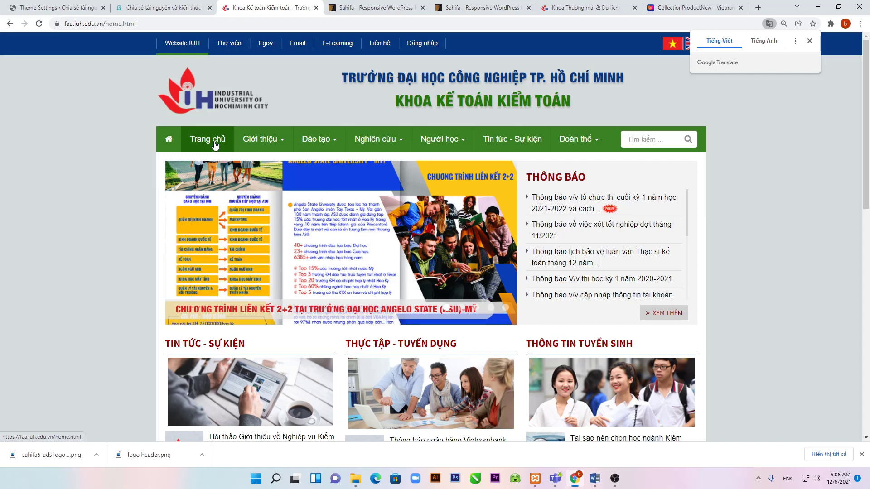
mouse_move(323, 144)
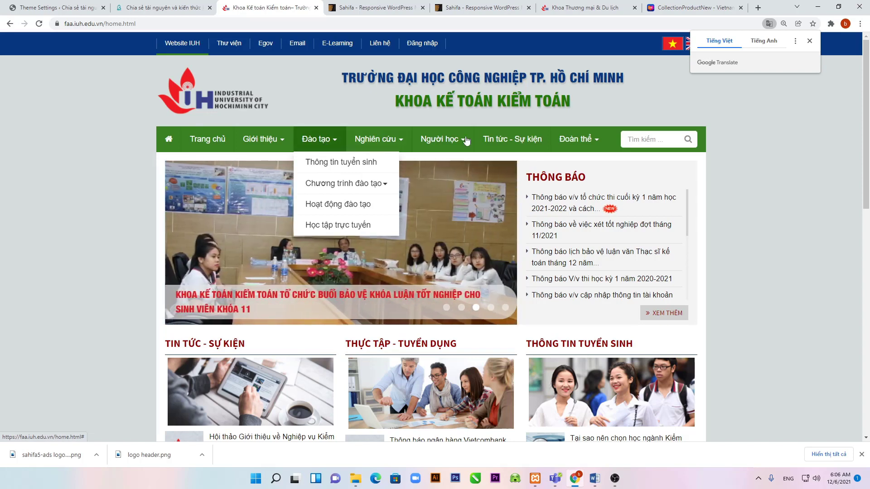
click(703, 81)
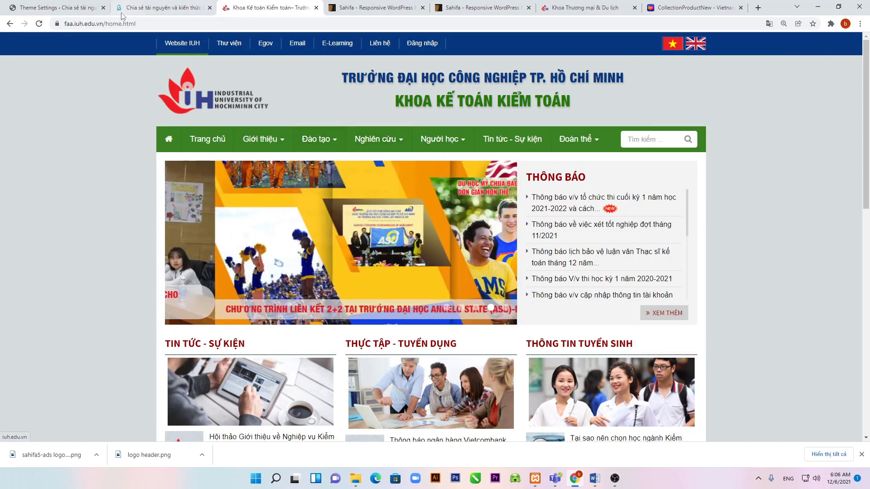
click(59, 7)
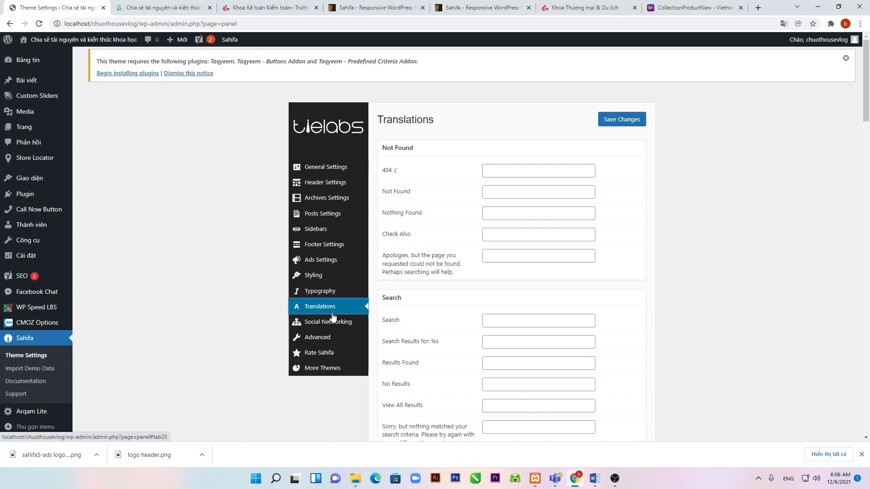
click(255, 10)
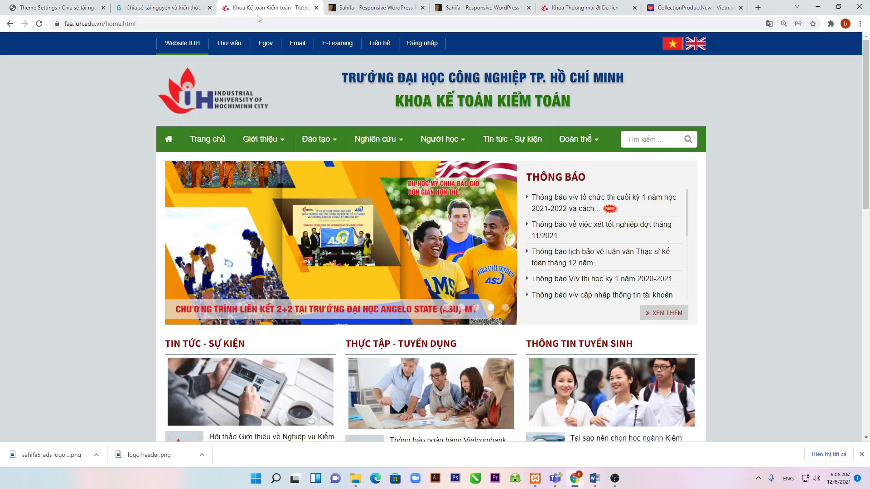
click(696, 44)
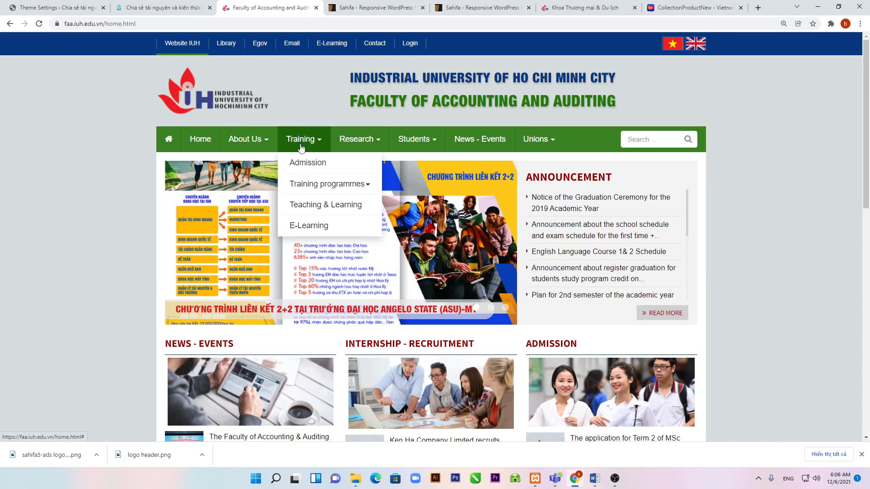
click(59, 8)
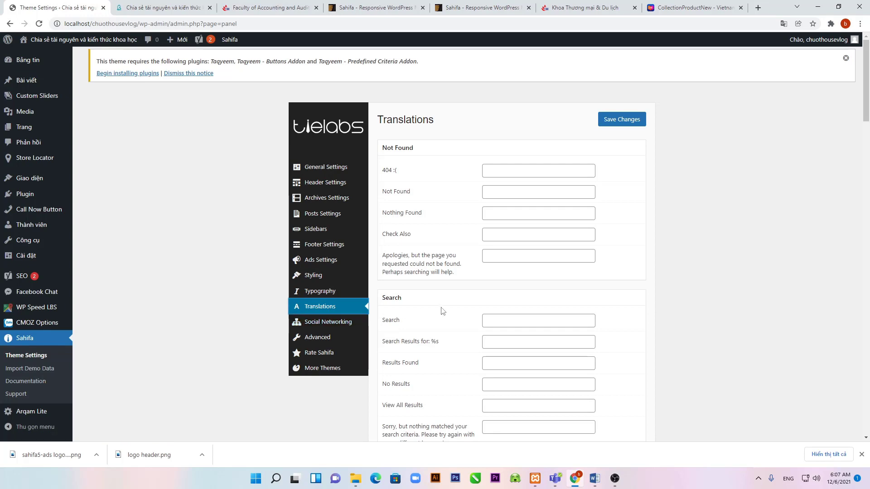
scroll(446, 317, down, 5)
scroll(452, 323, down, 18)
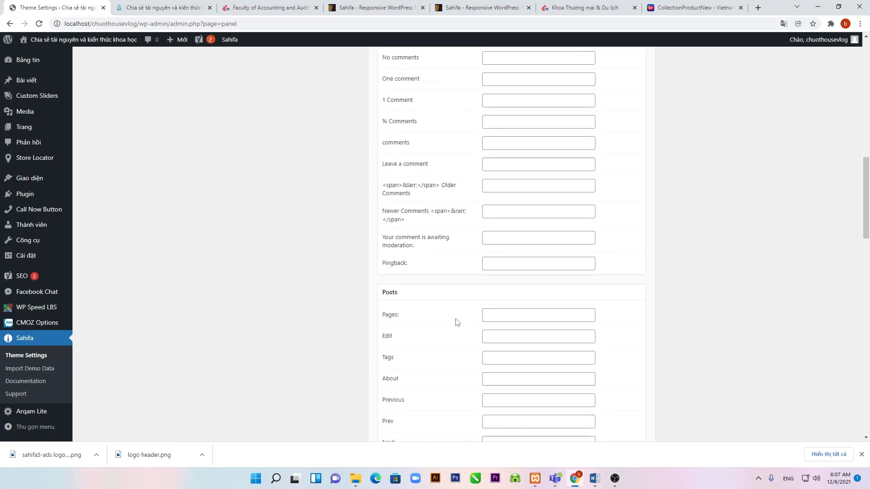
scroll(548, 276, down, 3)
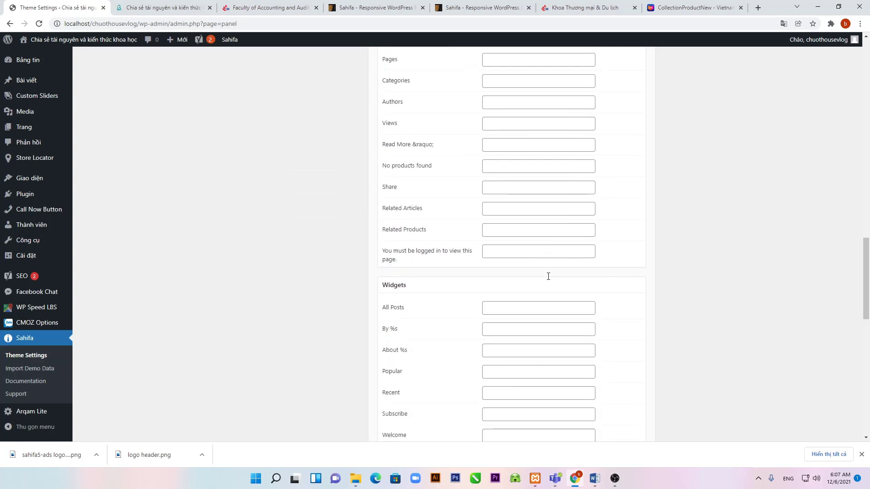
scroll(549, 276, up, 2)
scroll(548, 276, up, 2)
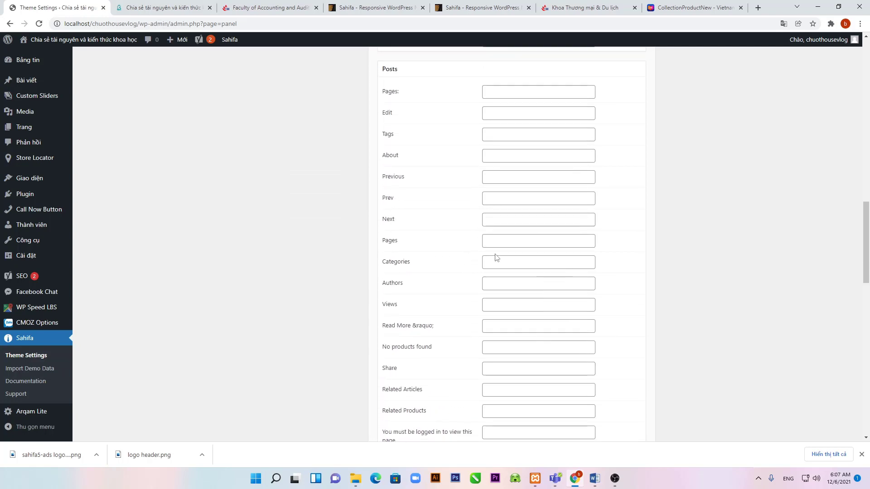
click(503, 225)
scroll(502, 223, up, 20)
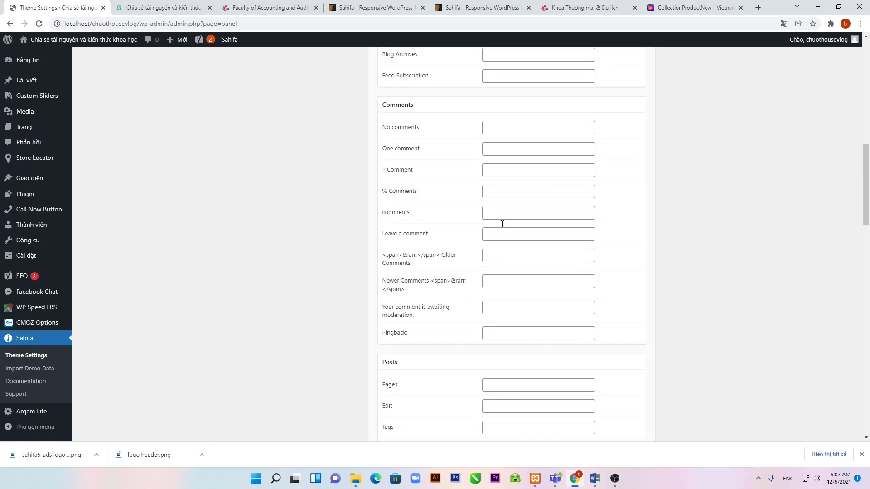
scroll(503, 227, up, 5)
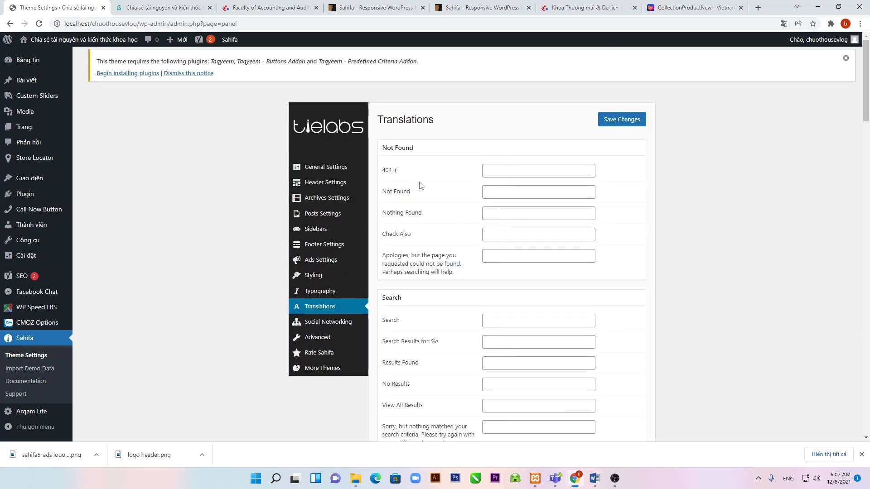
click(267, 7)
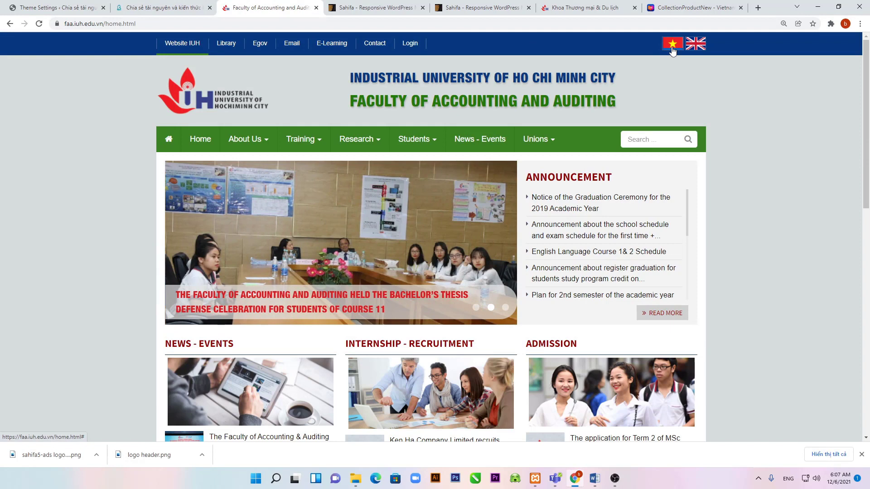
click(68, 8)
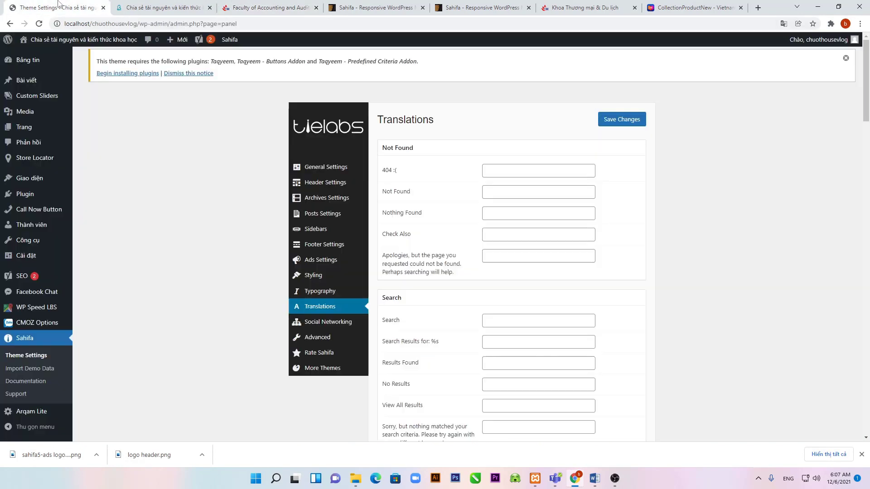
- Open Sahifa's Social Networking settings and compare with the Faculty of Accounting site
click(320, 325)
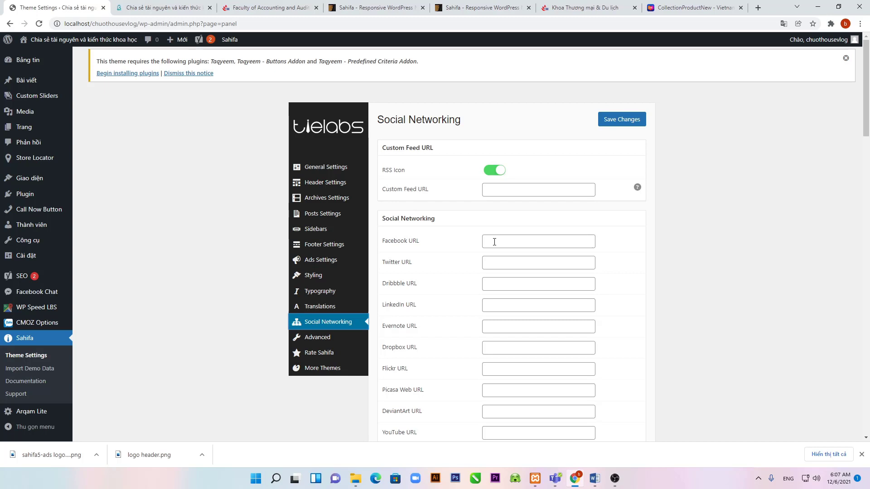
scroll(512, 344, down, 2)
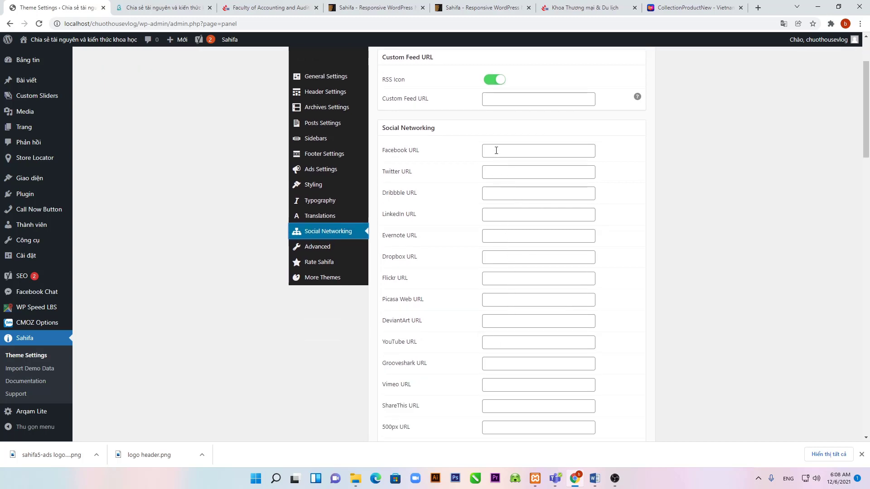
click(271, 7)
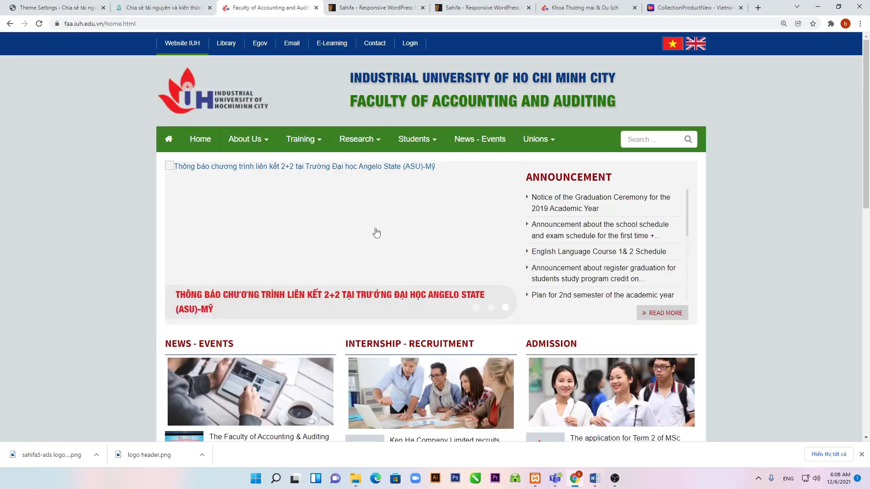
scroll(379, 244, down, 15)
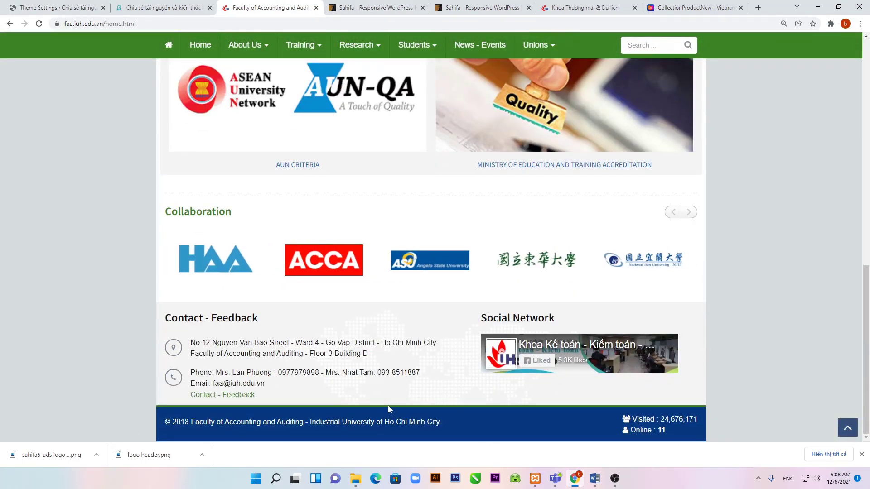
scroll(401, 389, up, 3)
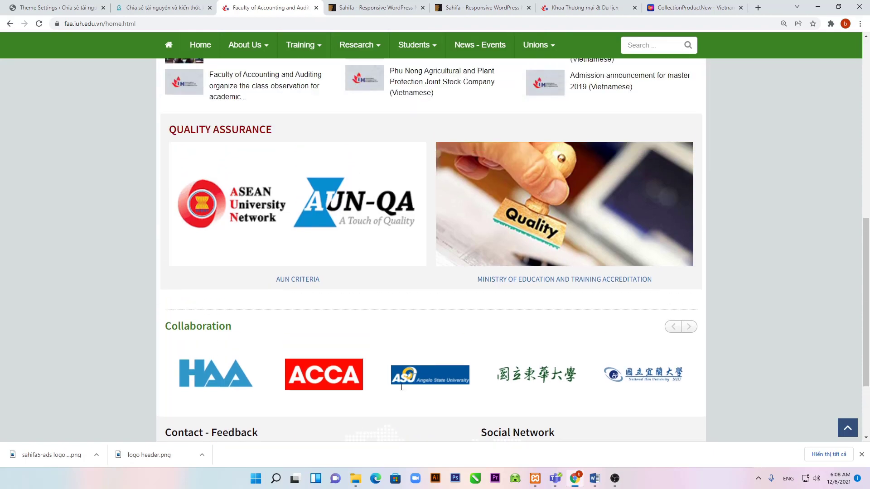
scroll(401, 389, up, 12)
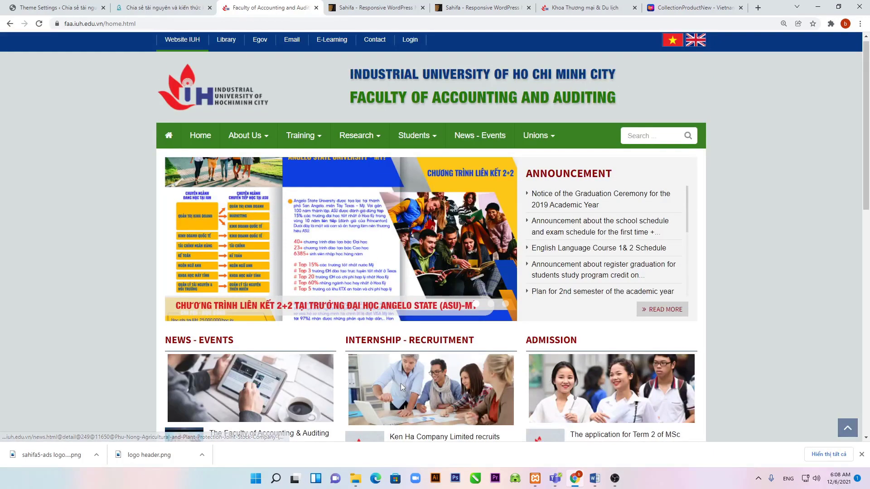
- Browse the Khoa Thương mại & Du lịch faculty site, then return to the Social Networking settings
click(585, 7)
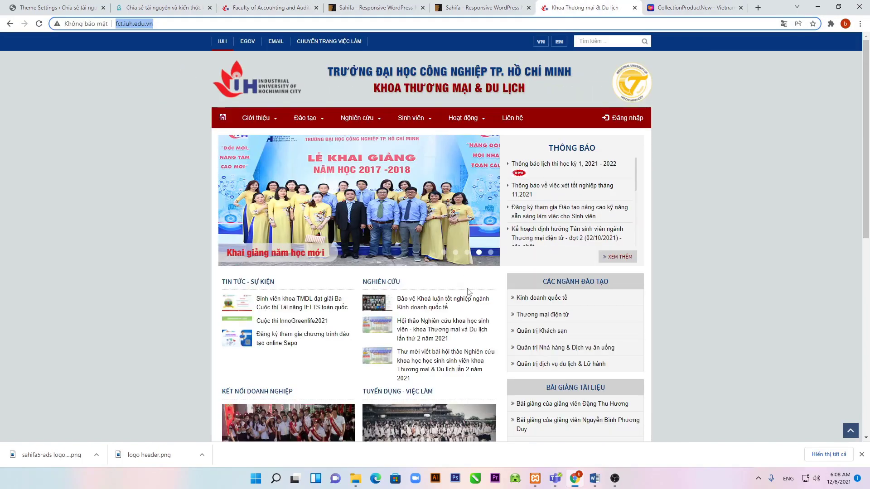
scroll(493, 318, down, 5)
scroll(493, 319, down, 3)
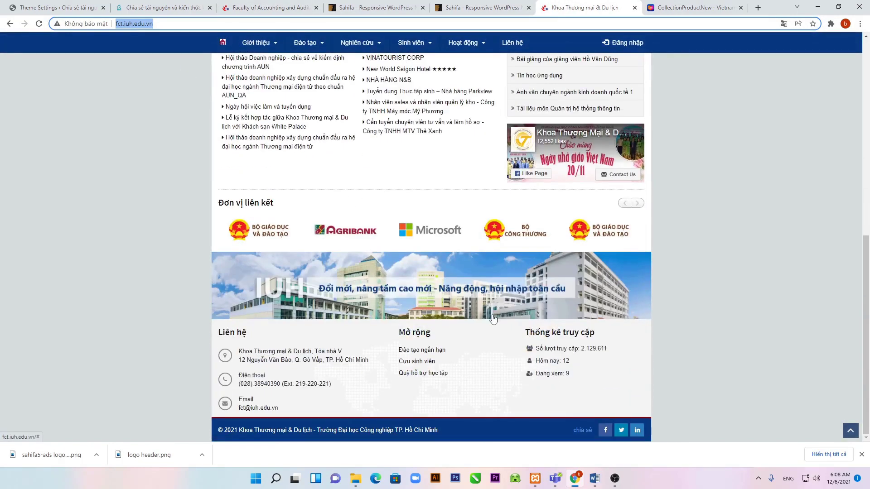
scroll(493, 319, up, 8)
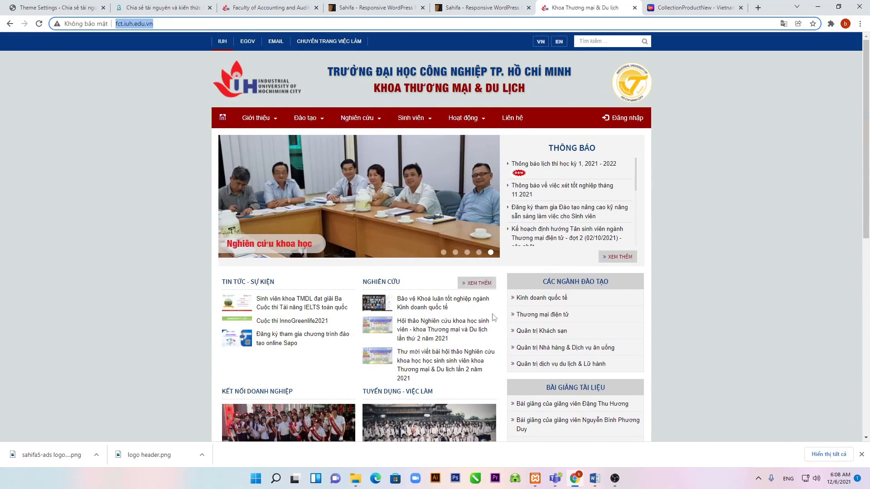
scroll(494, 318, down, 1)
scroll(493, 318, down, 9)
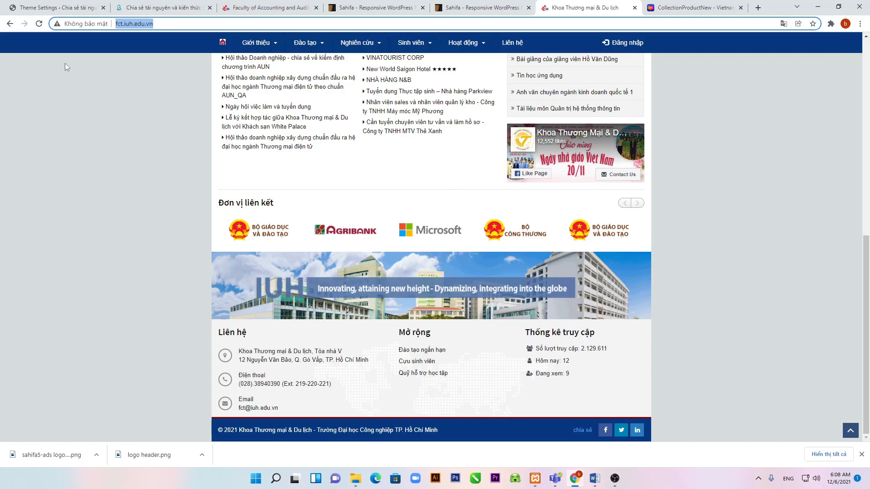
click(61, 9)
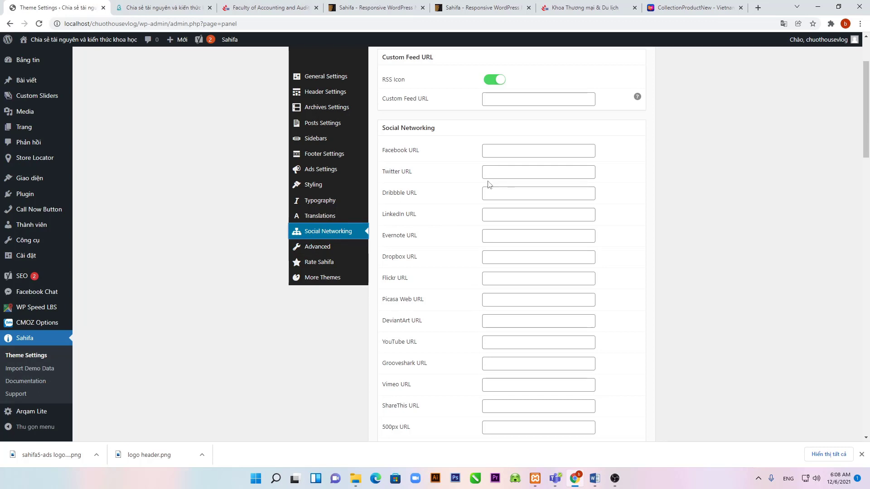
- Open the Advanced Settings tab in Sahifa's theme panel
scroll(490, 184, down, 9)
scroll(489, 185, down, 1)
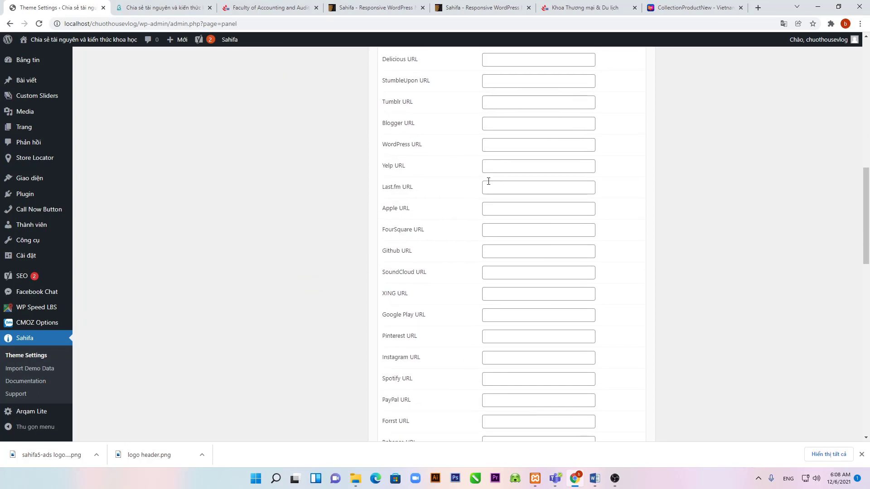
scroll(488, 181, up, 10)
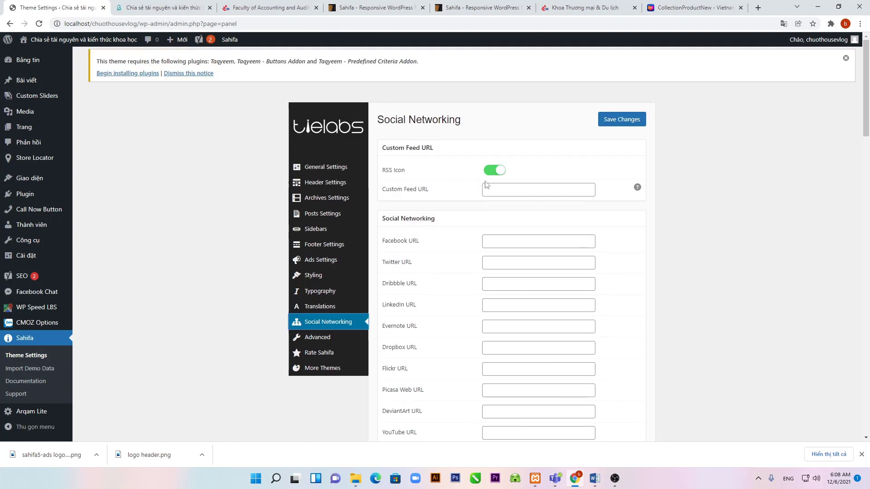
click(322, 339)
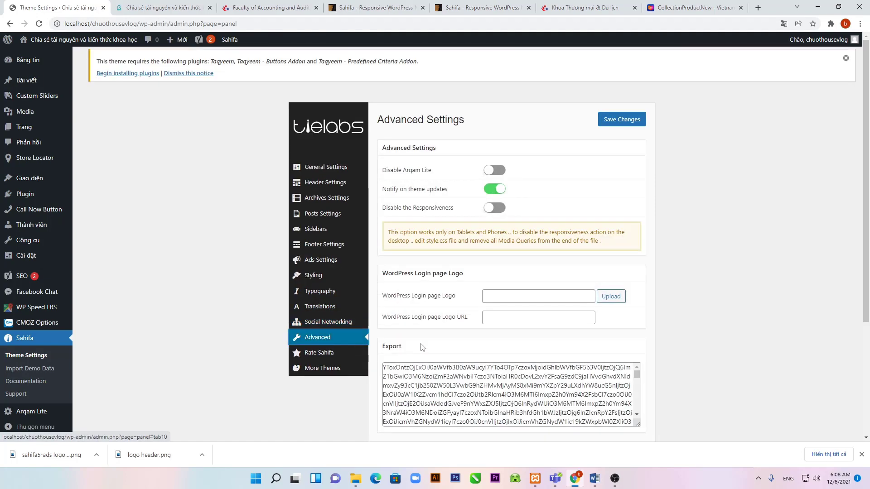
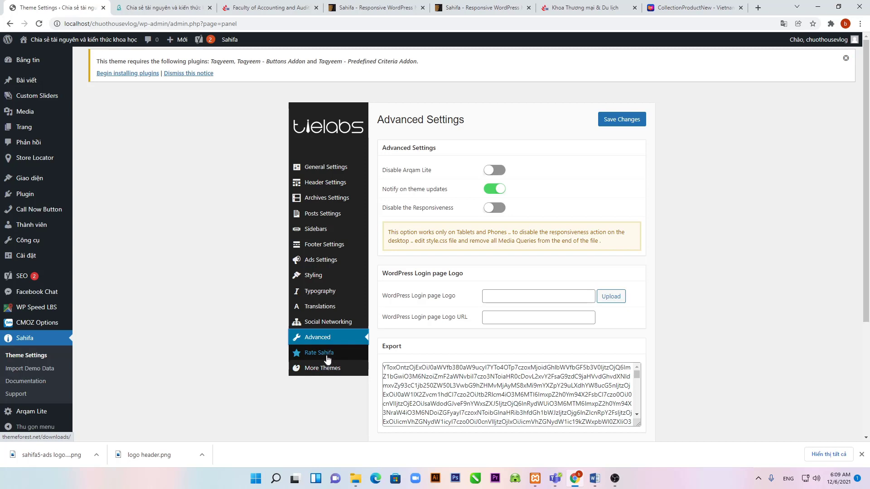
- Open the Rate Sahifa page on ThemeForest in a new tab, then return to Theme Settings
click(327, 357)
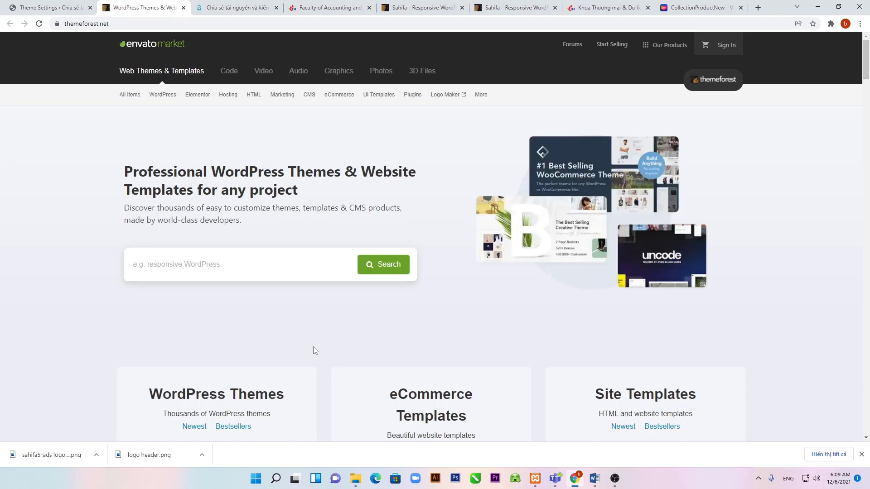
key(ctrl+shift+Tab)
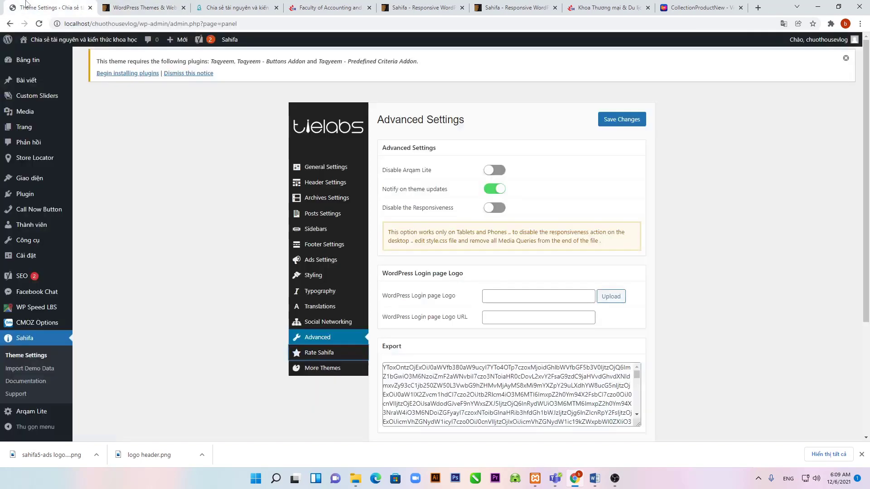
- View TieLabs' other themes, then go to the themeforest.net home page
click(322, 370)
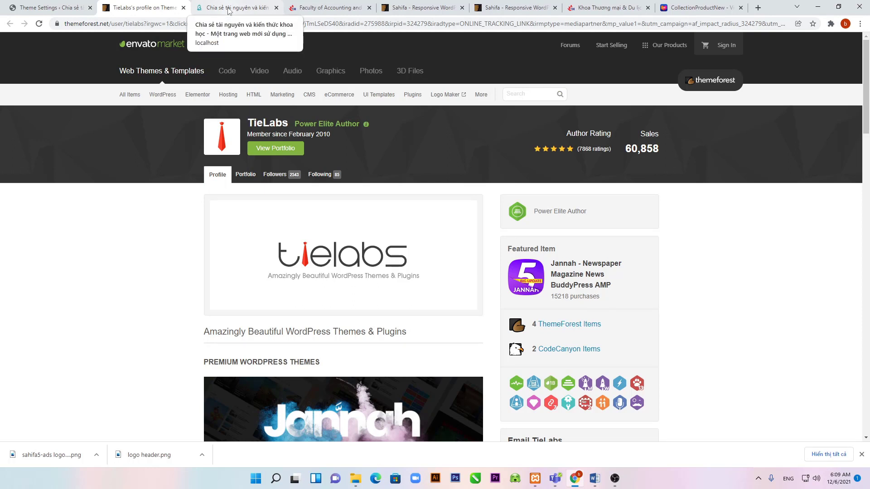
click(115, 27)
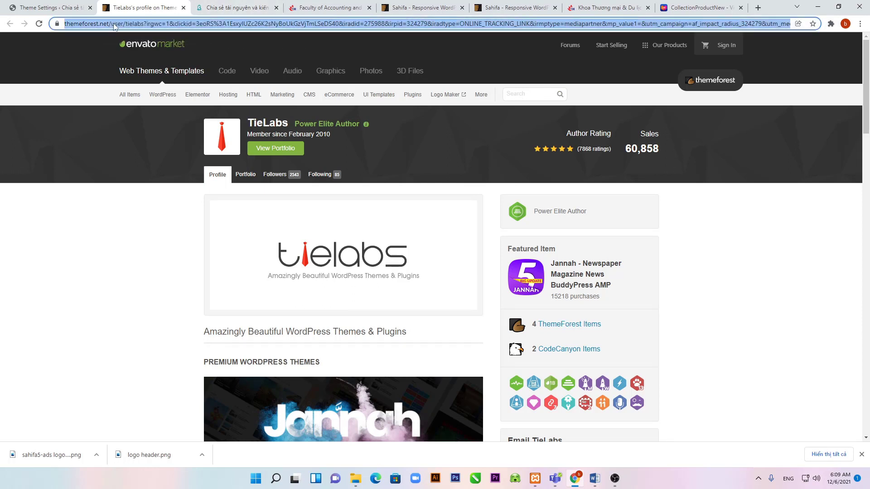
text(t)
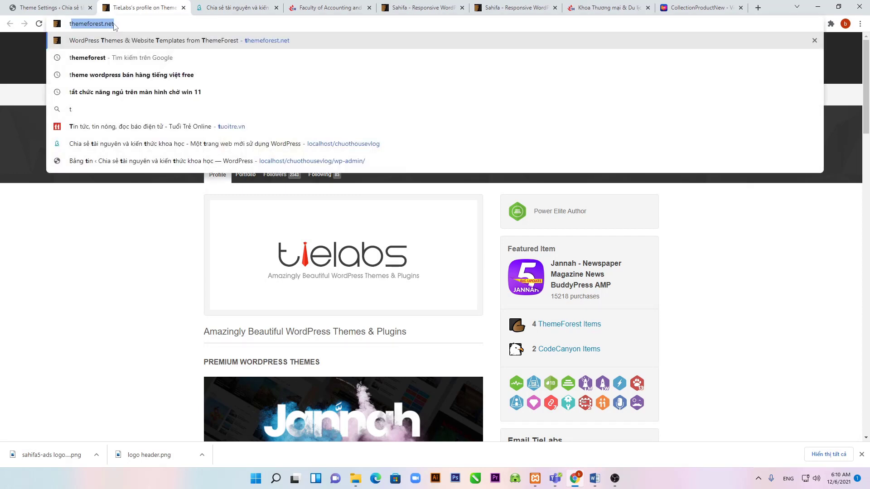
text(he)
key(Return)
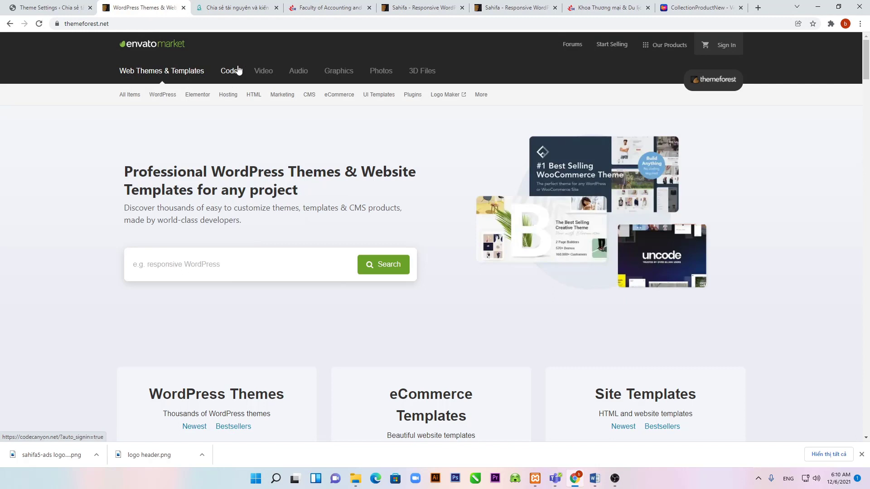
- Search ThemeForest for 'sahifa', then return to the Sahifa Theme Settings tab
click(219, 264)
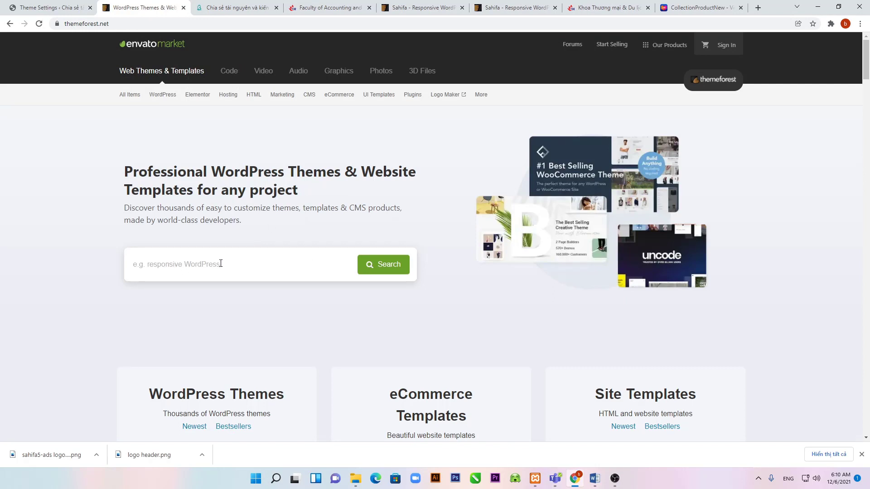
click(181, 292)
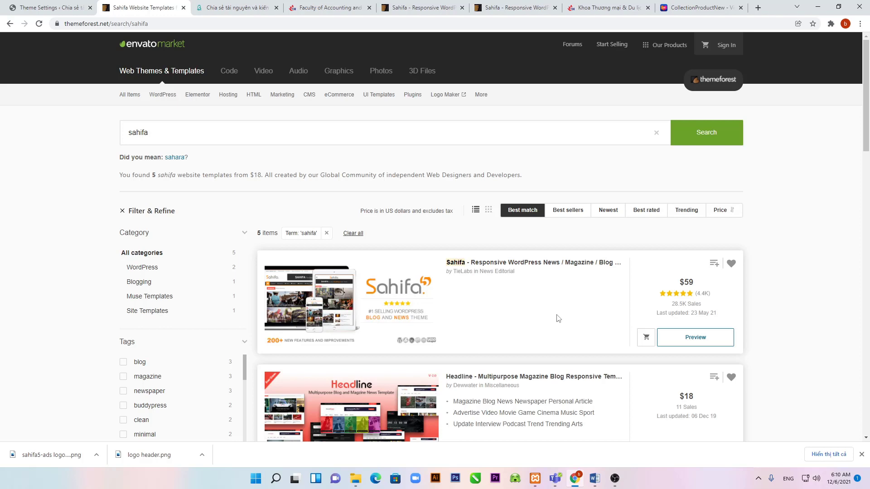
click(6, 4)
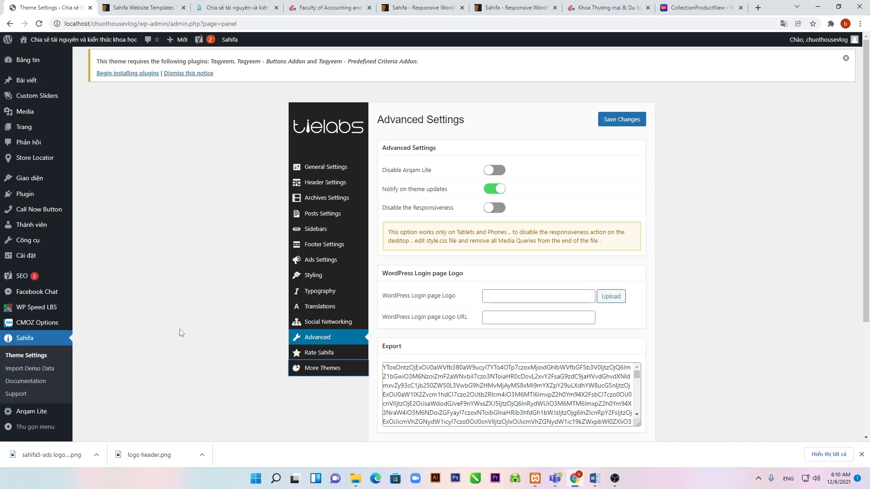
- Switch to the Faculty of Accounting and Auditing website at faa.iuh.edu.vn
mouse_move(71, 126)
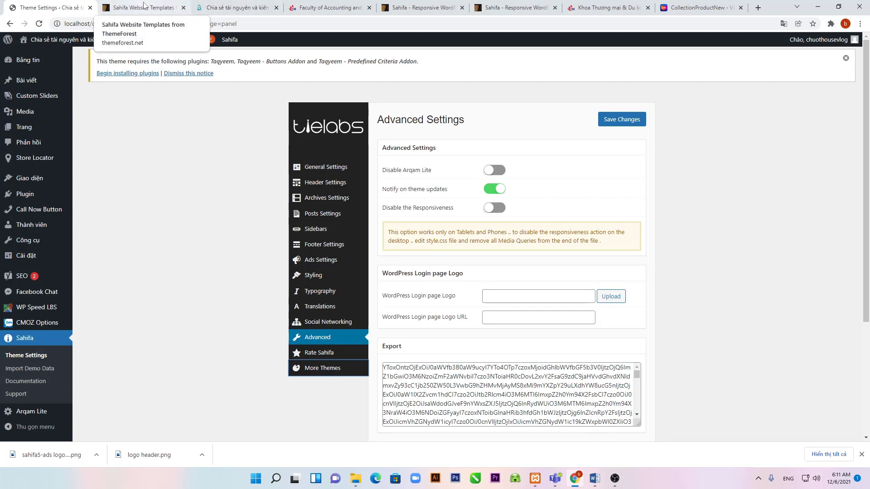
click(332, 8)
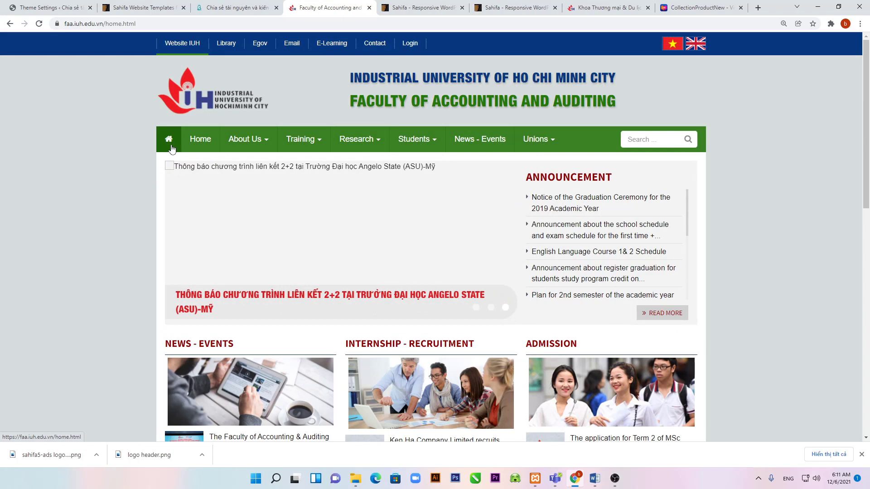
- Look over the faculty site's header menu, then minimise Chrome to show the Word document
mouse_move(333, 147)
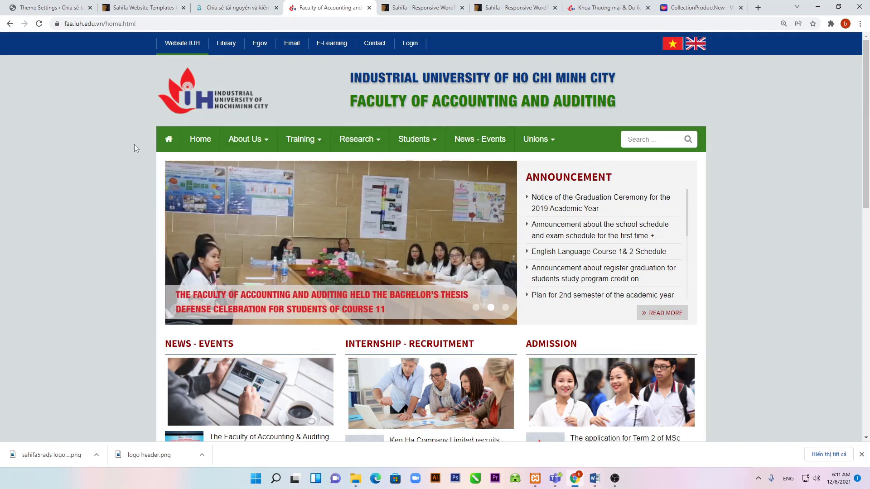
click(818, 6)
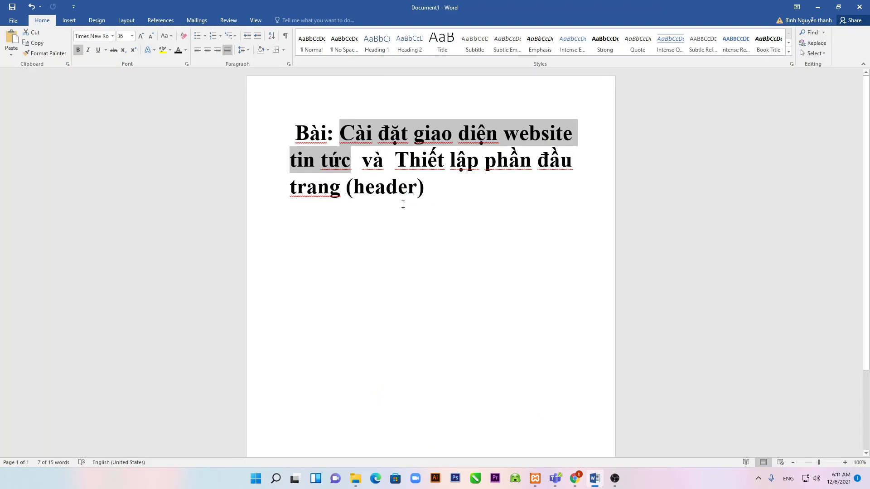
mouse_move(429, 149)
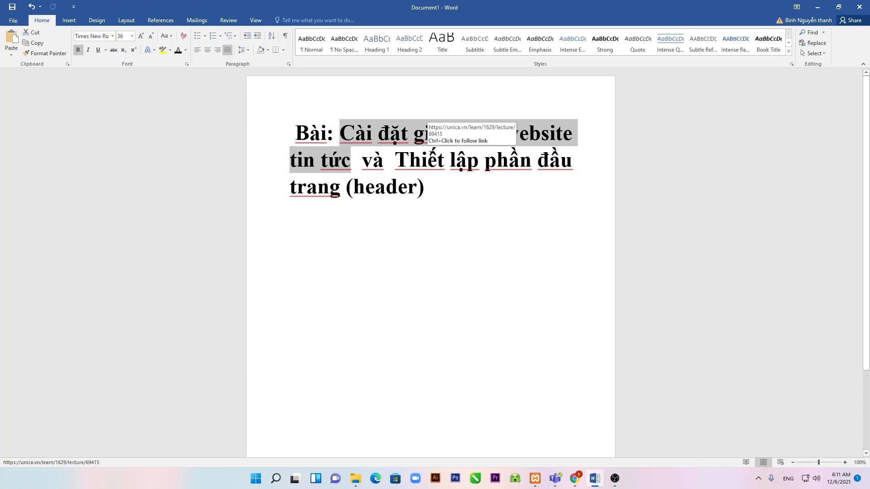